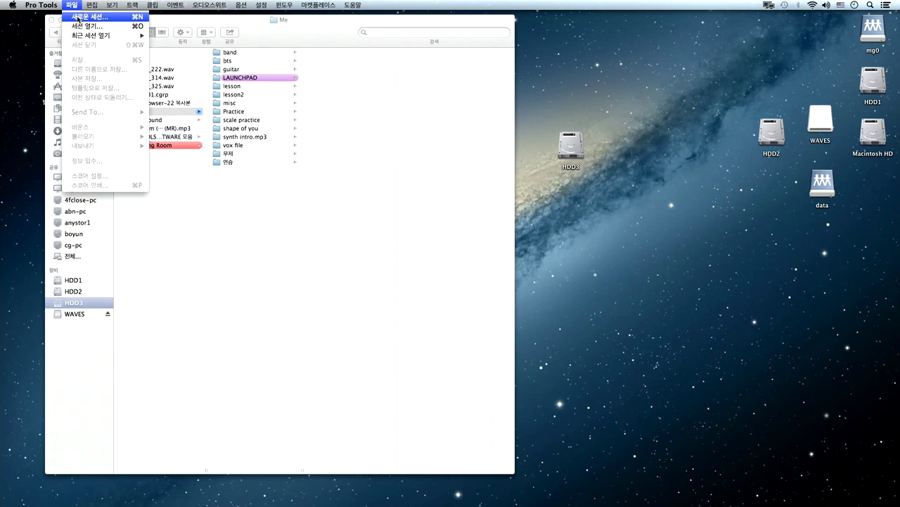
- Start a new session from a template and browse the Post Production templates, including Basic Stereo with VO and M&E
click(78, 18)
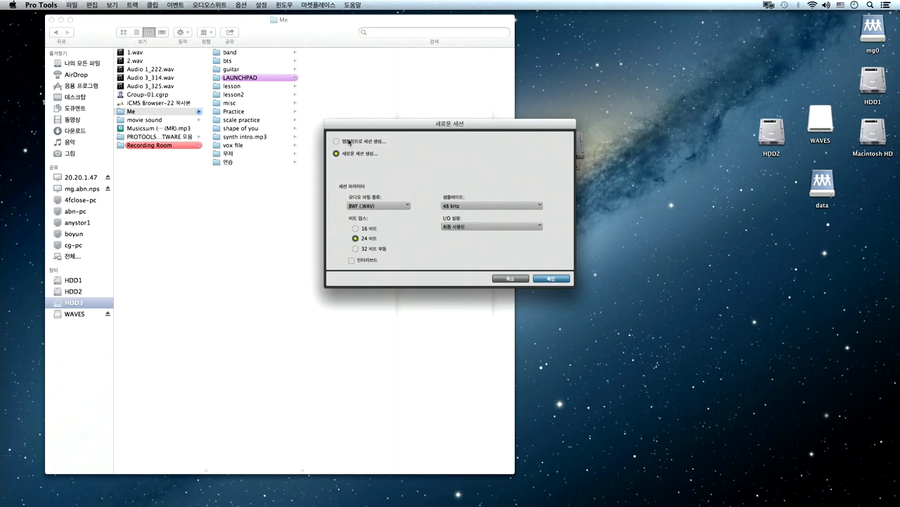
click(350, 143)
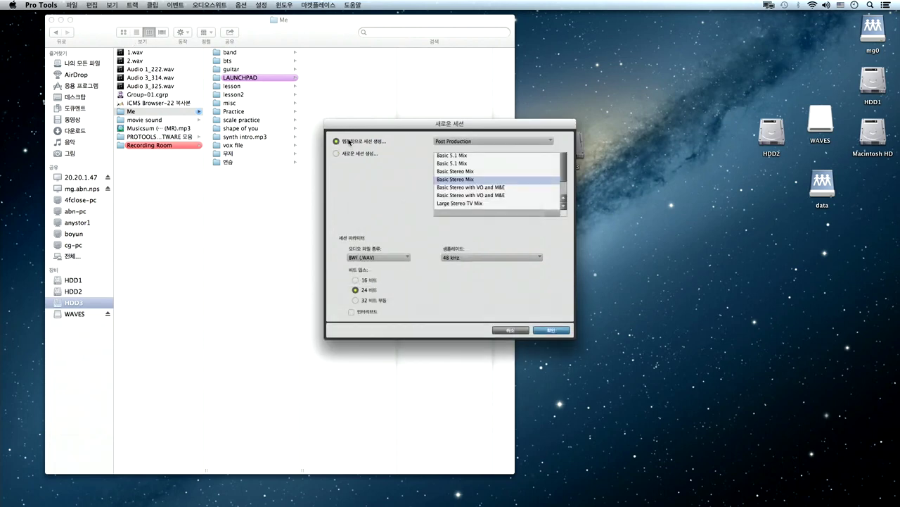
click(464, 164)
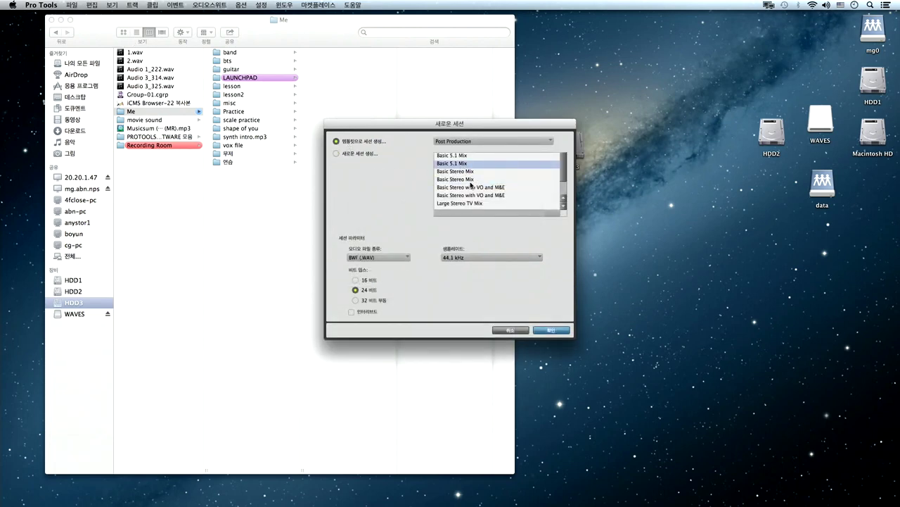
click(471, 188)
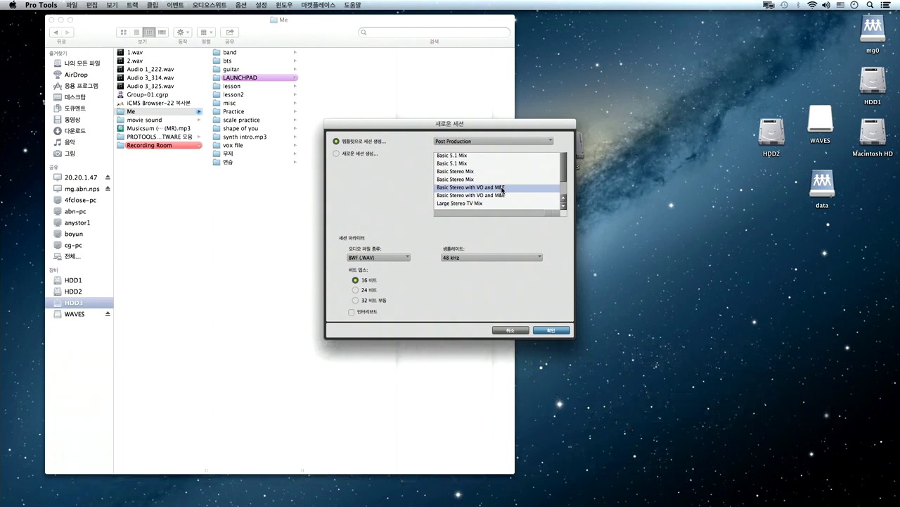
click(501, 196)
click(499, 187)
scroll(499, 189, down, 3)
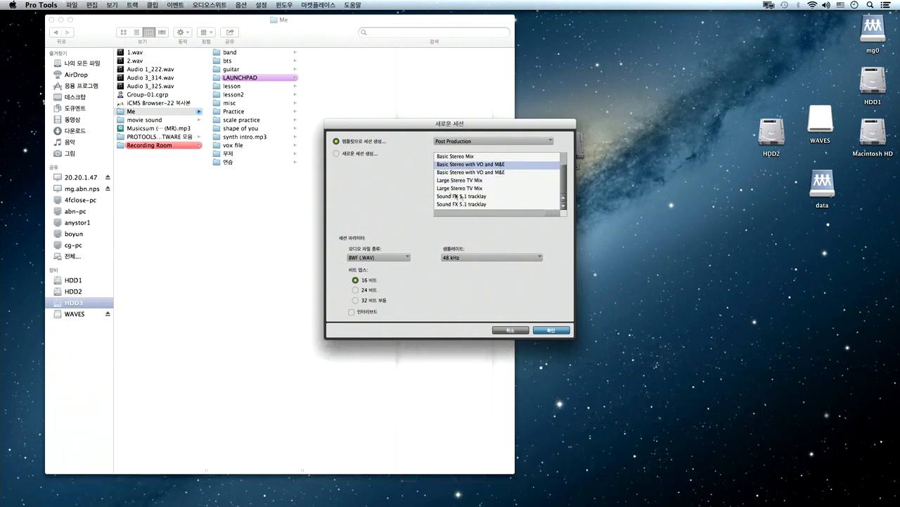
- Switch the template category to Music and choose the Funk template
click(479, 143)
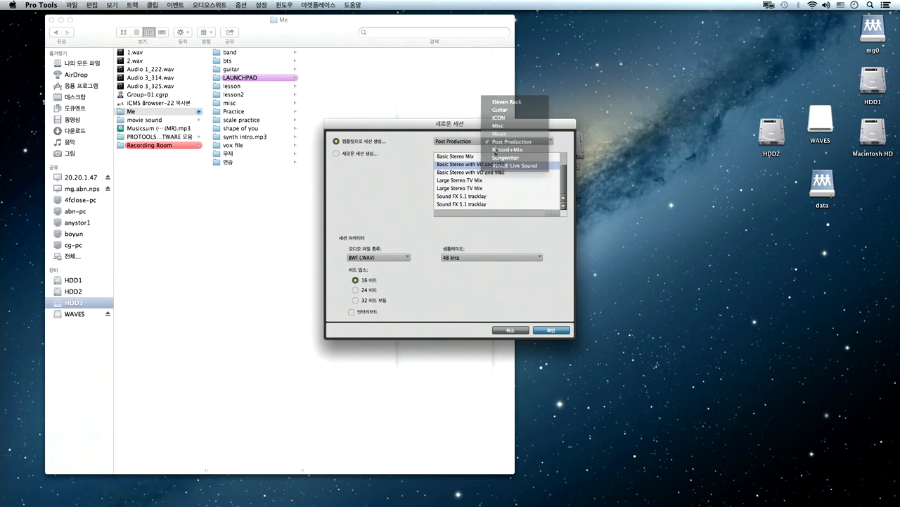
click(499, 134)
scroll(458, 179, down, 3)
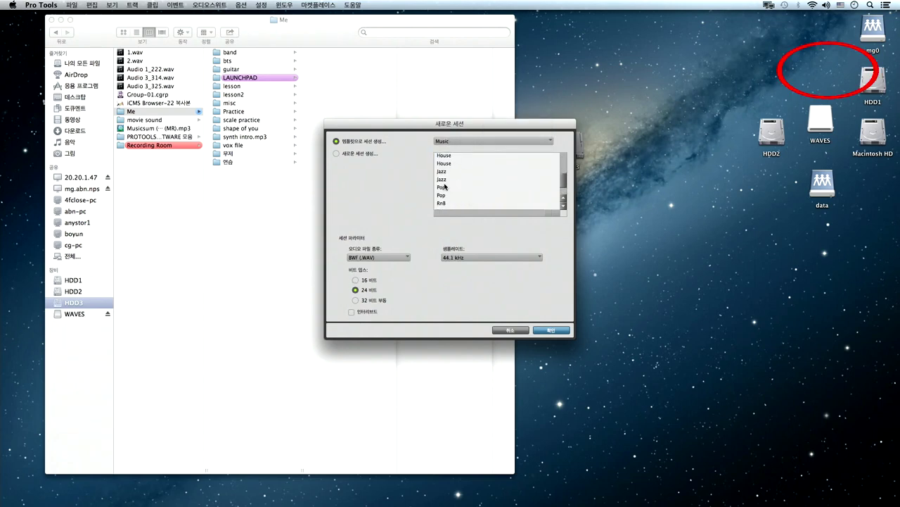
scroll(445, 186, up, 5)
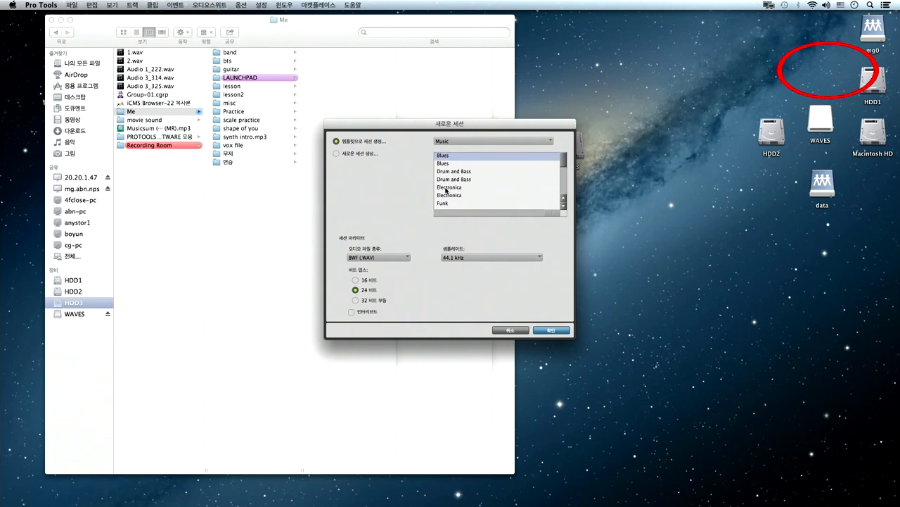
click(444, 203)
scroll(459, 186, down, 3)
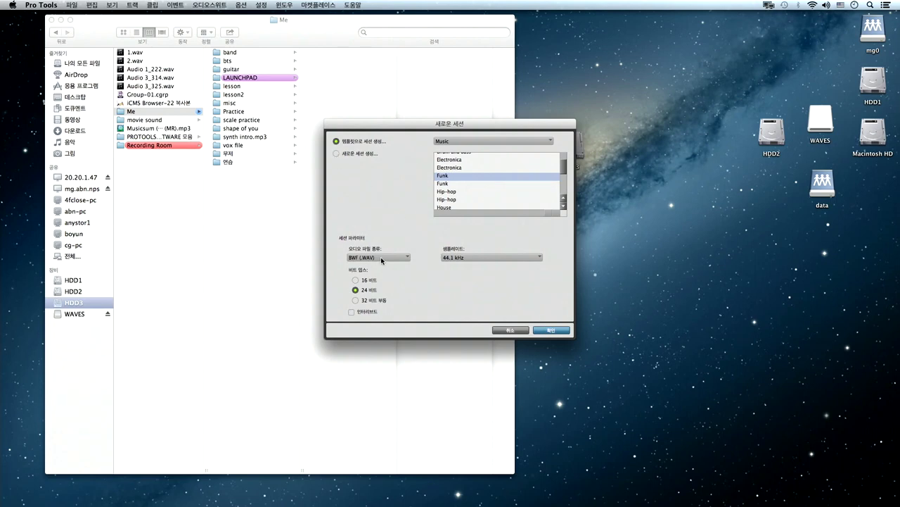
- Set the sample rate to 48 kHz, keep interleaving off, and create the session as Funk in the Me folder
click(476, 260)
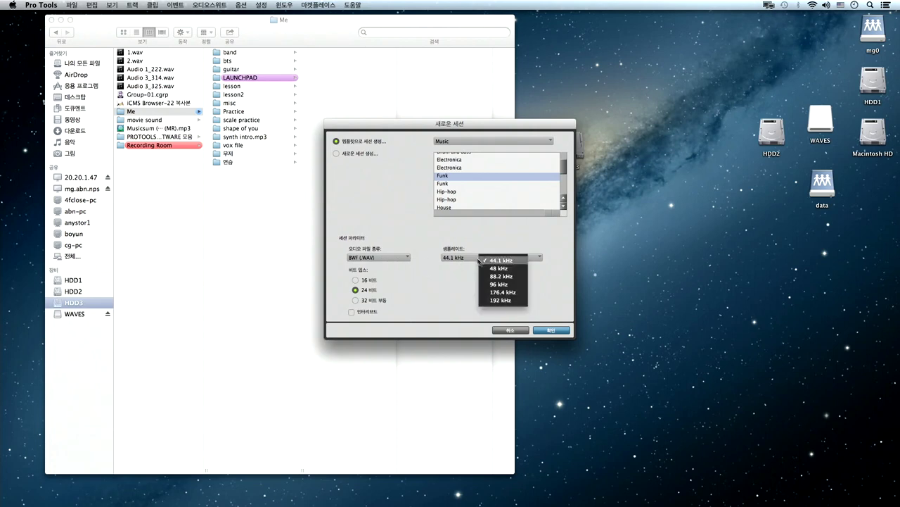
click(487, 269)
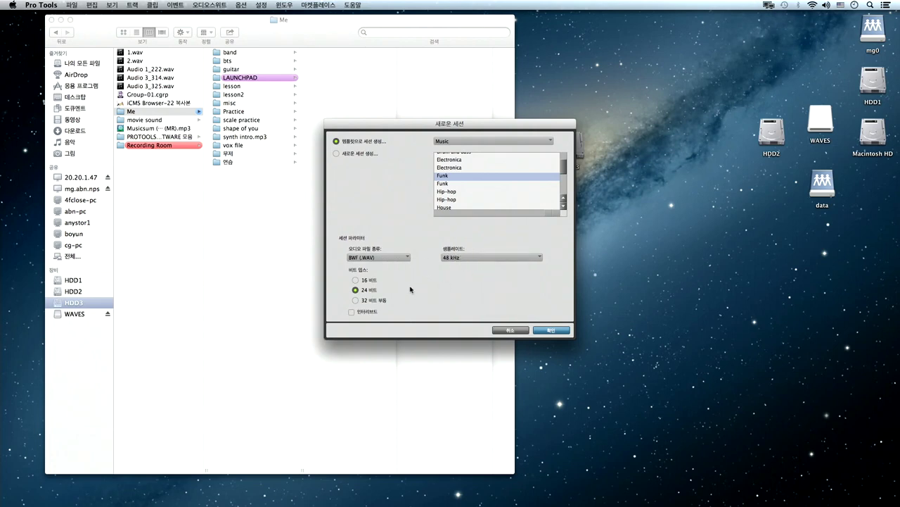
click(352, 311)
click(352, 313)
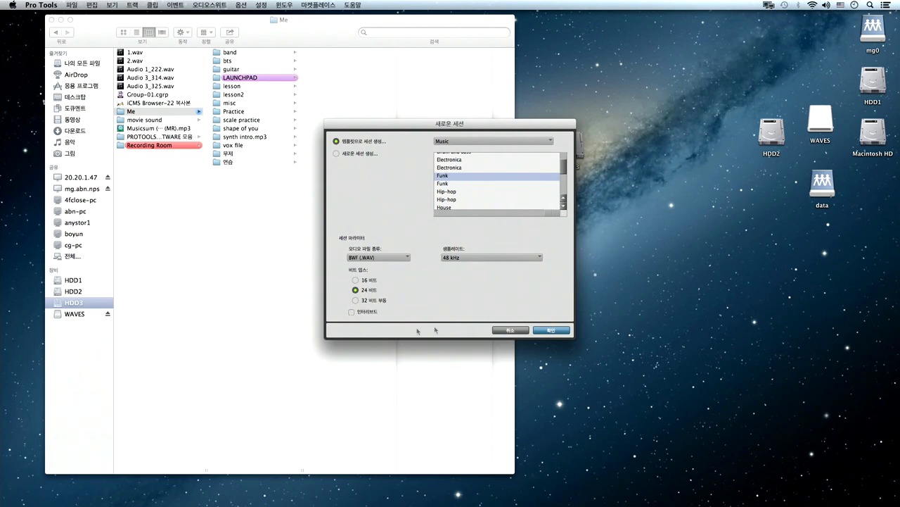
click(556, 331)
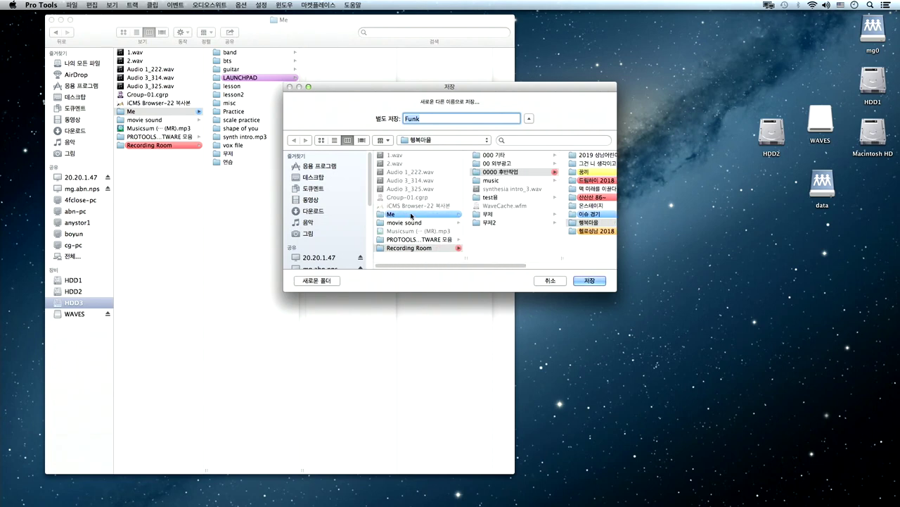
click(590, 280)
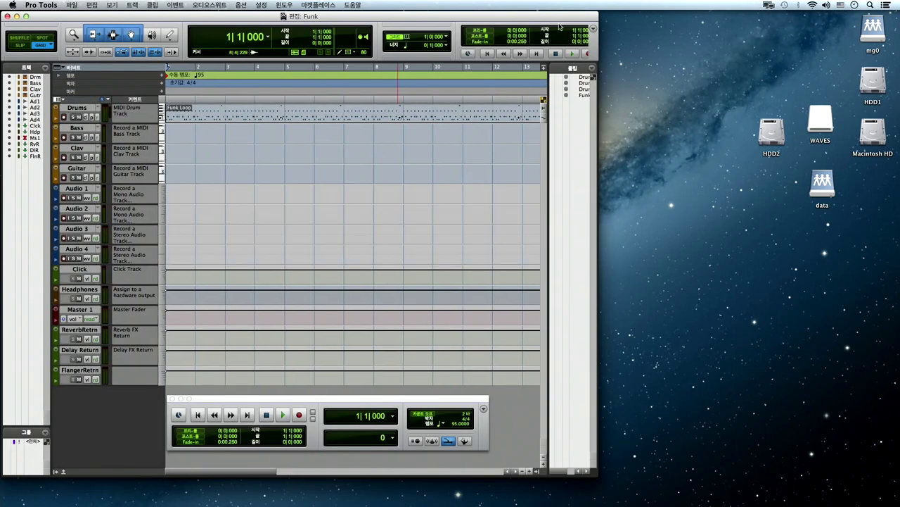
- Enlarge the edit window to fill the screen and place the edit cursor at bar 6 of the Bass track
click(26, 16)
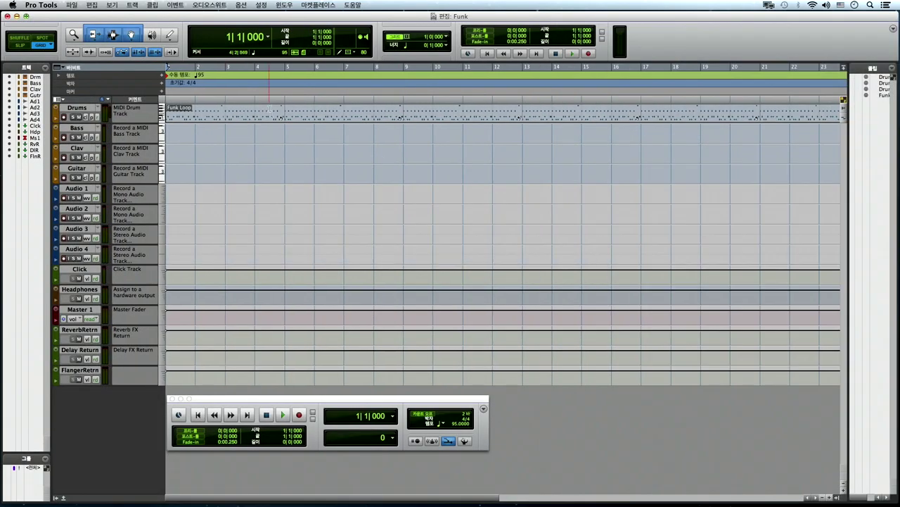
click(269, 135)
click(304, 129)
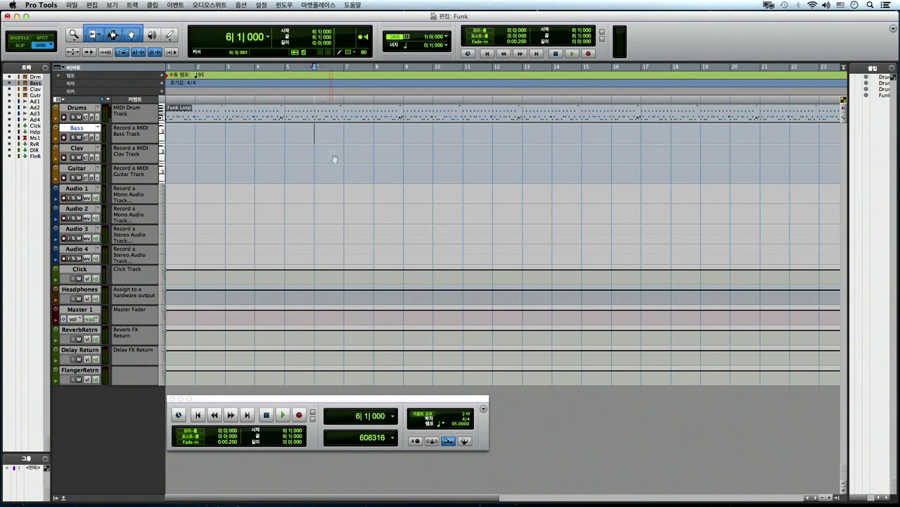
key(super+bracketright)
key(super+bracketright)
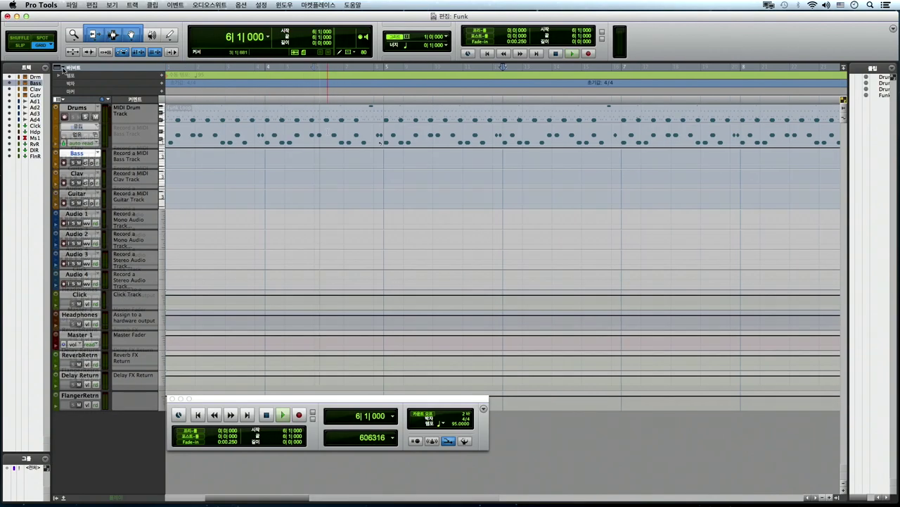
- Show the instrument (악기) and inserts A-E (인서트 A-E) columns beside the tracks
click(60, 99)
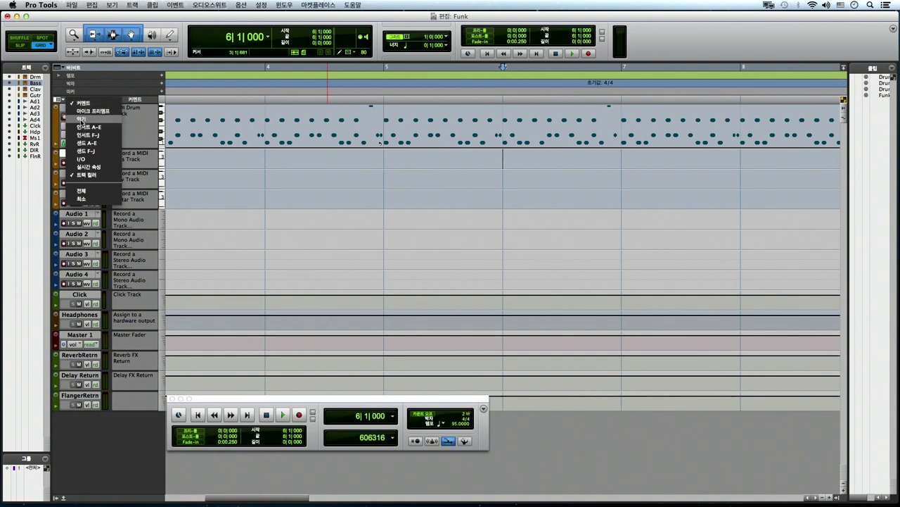
click(82, 119)
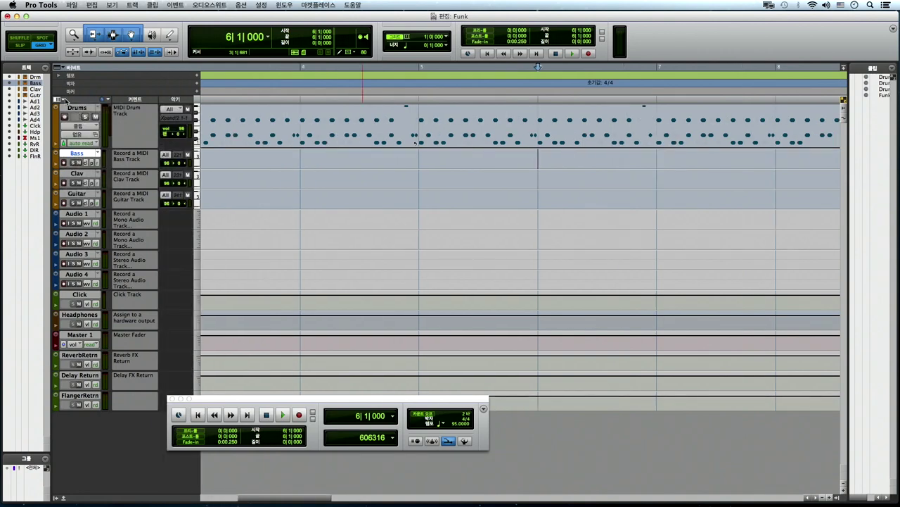
click(60, 99)
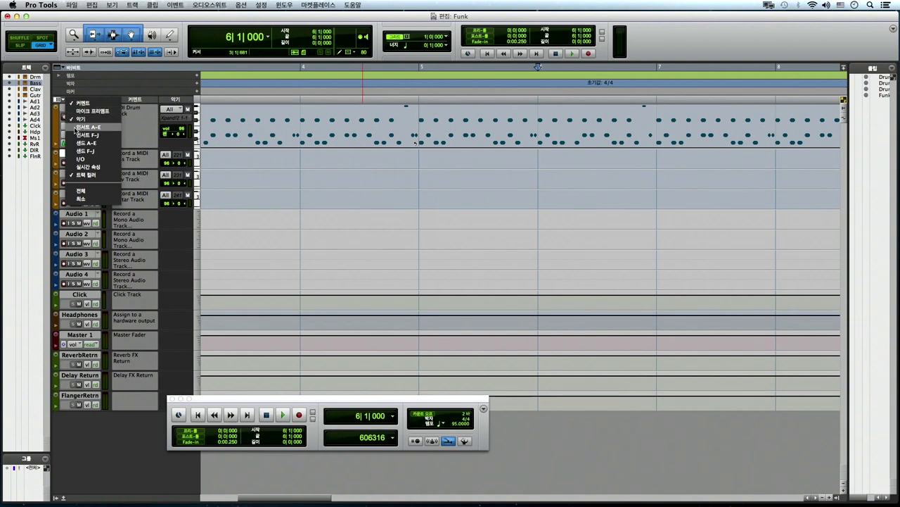
click(77, 128)
click(173, 118)
click(274, 155)
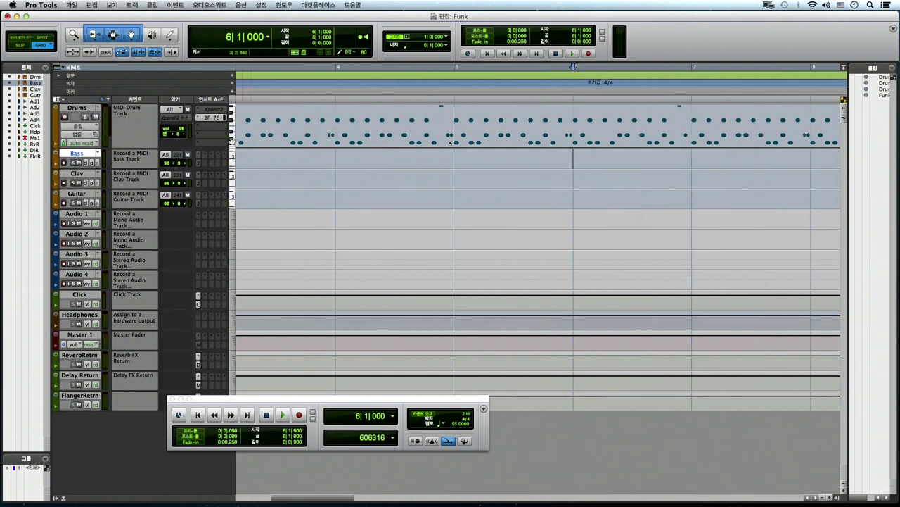
- Place the edit cursor at bar 4 of the Drums track, followed by bar 12 of the Bass track, in Grid mode
click(338, 127)
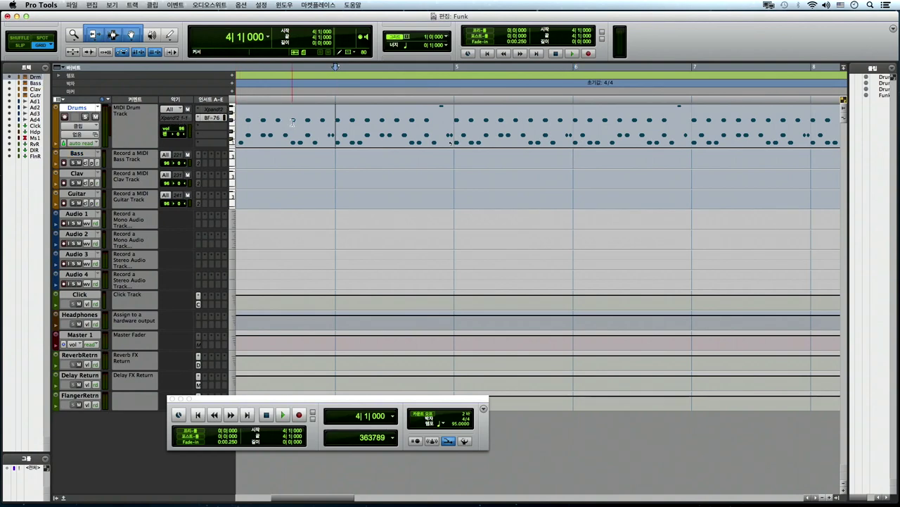
key(super+bracketleft)
key(super+bracketleft)
key(super+bracketleft)
click(393, 154)
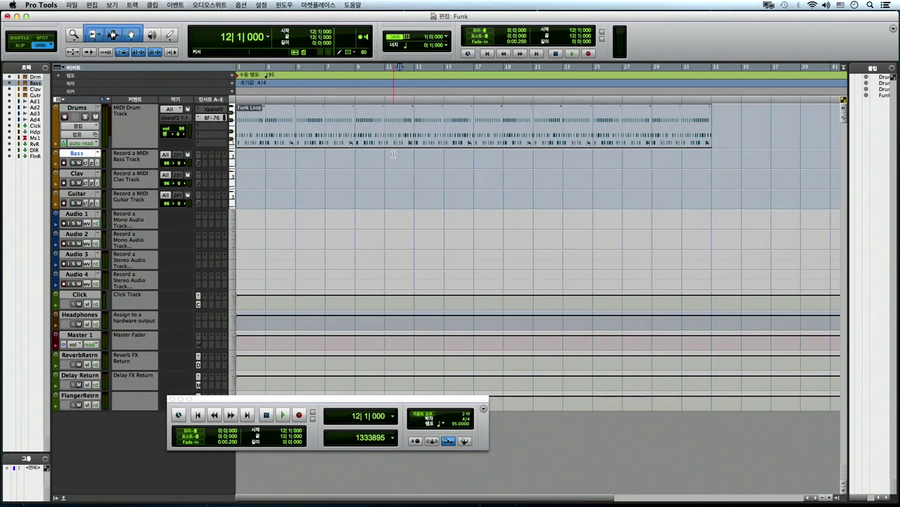
- Switch to Slip mode and select a range of about 11 bars on the Bass track, starting just after bar 12
key(F2)
click(400, 155)
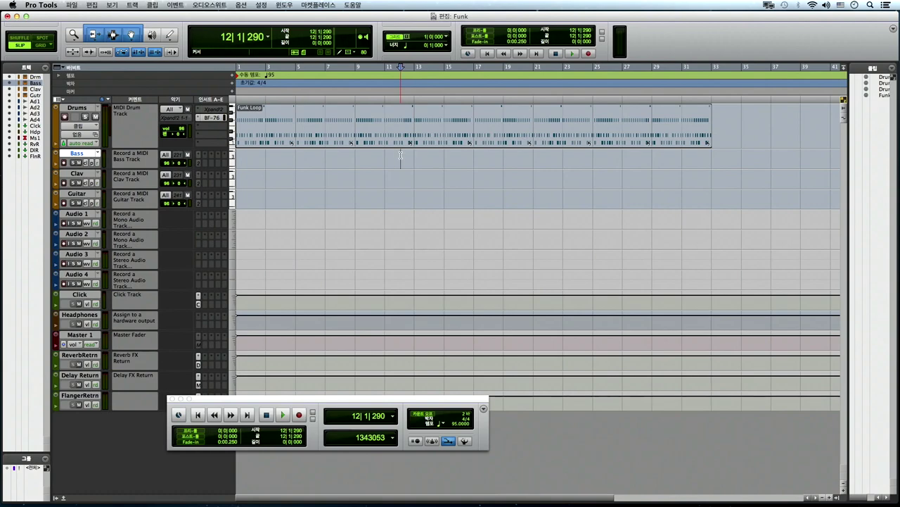
drag(400, 155, 564, 158)
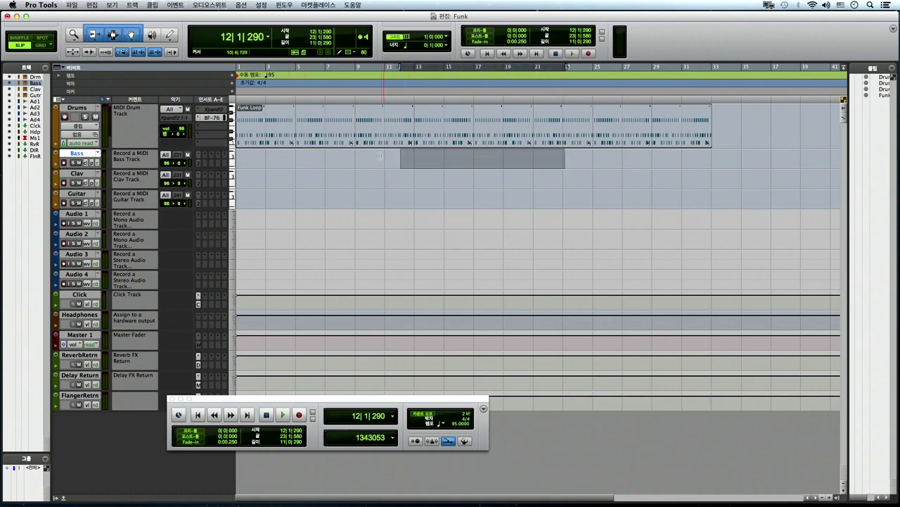
- Place the edit cursor off the grid within bar 1 of the Audio 3 track
key(super+bracketright)
key(super+bracketright)
scroll(366, 158, left, 5)
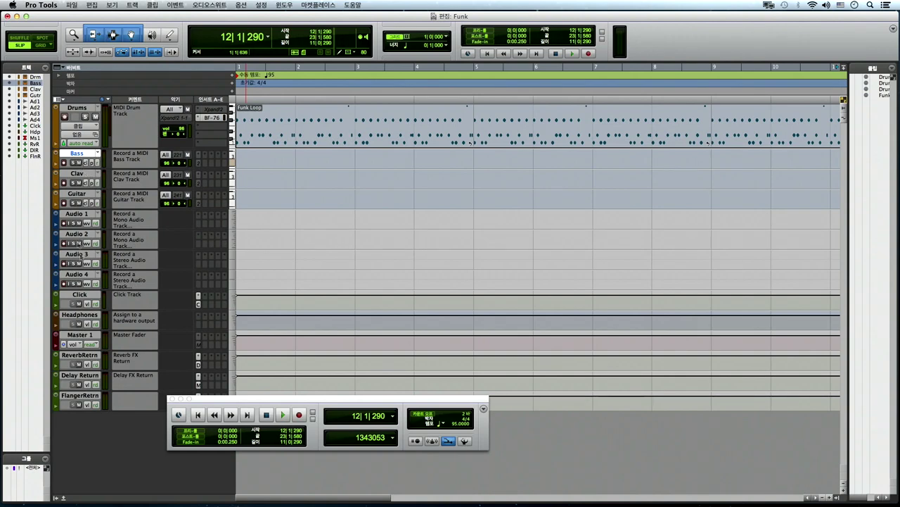
click(289, 253)
key(super+bracketleft)
key(super+bracketleft)
key(super+bracketleft)
key(super+bracketleft)
- Close the Funk session, saving its changes, and check the list of recent sessions
key(shift+super+w)
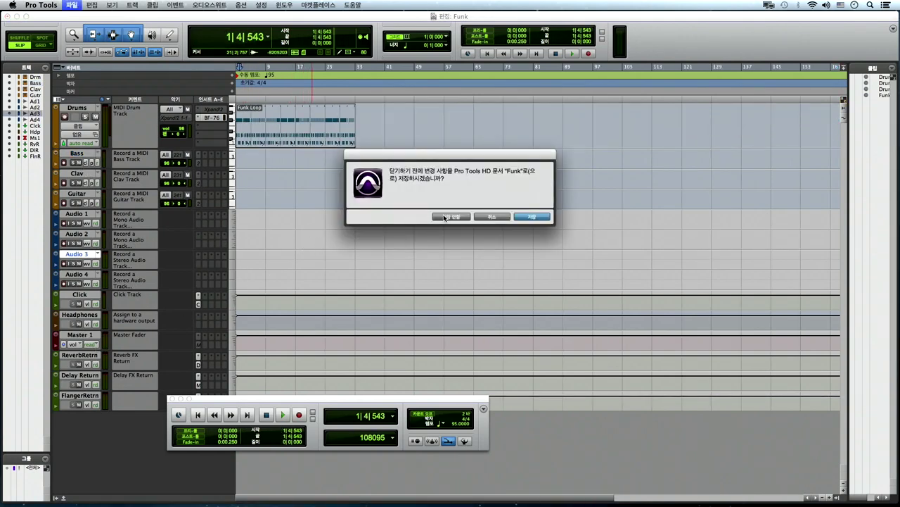
click(524, 216)
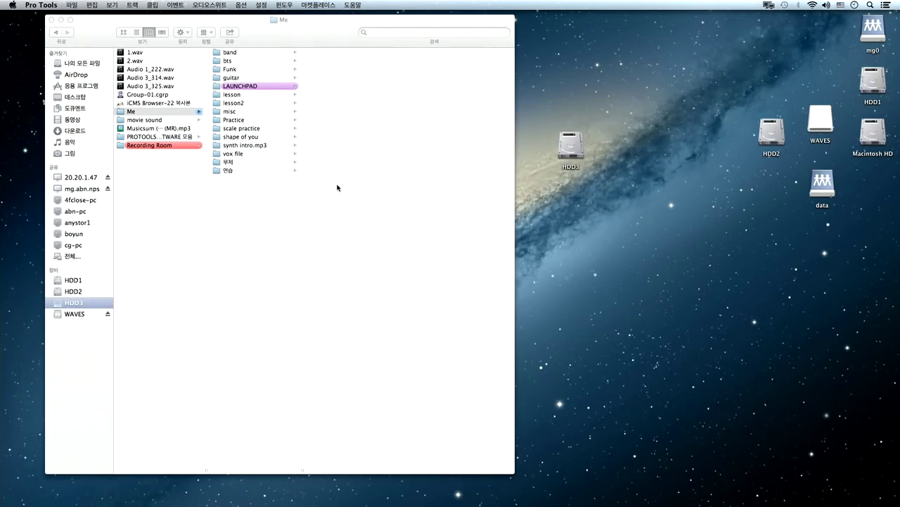
click(72, 5)
mouse_move(140, 36)
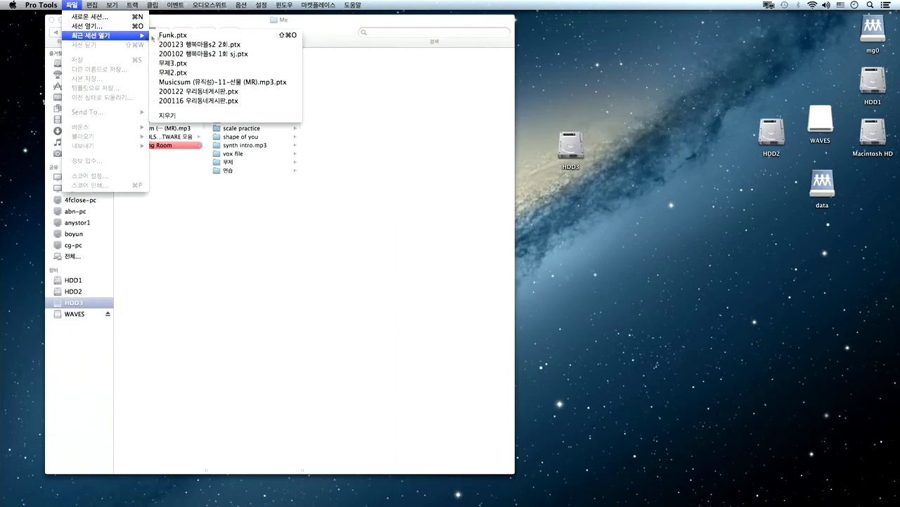
click(363, 138)
- Start another new session, look through the Misc templates, and choose to create a blank session instead
key(super+n)
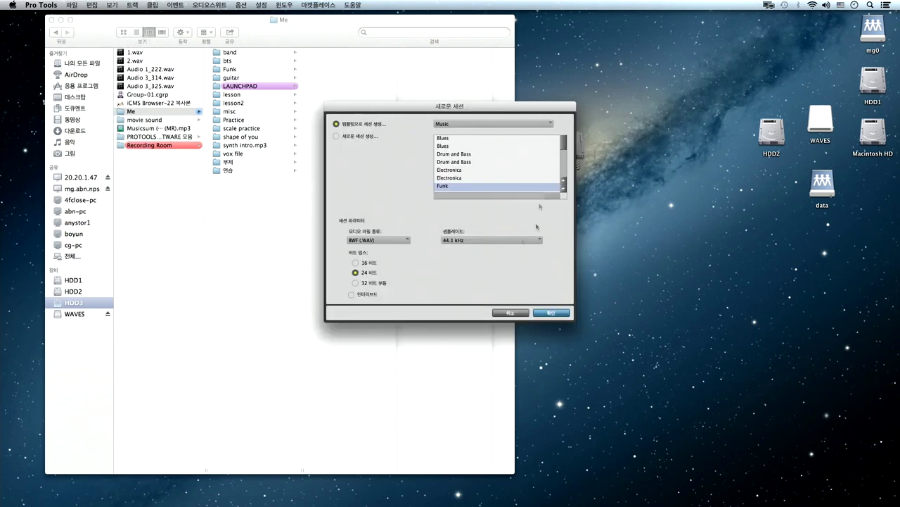
scroll(474, 176, down, 10)
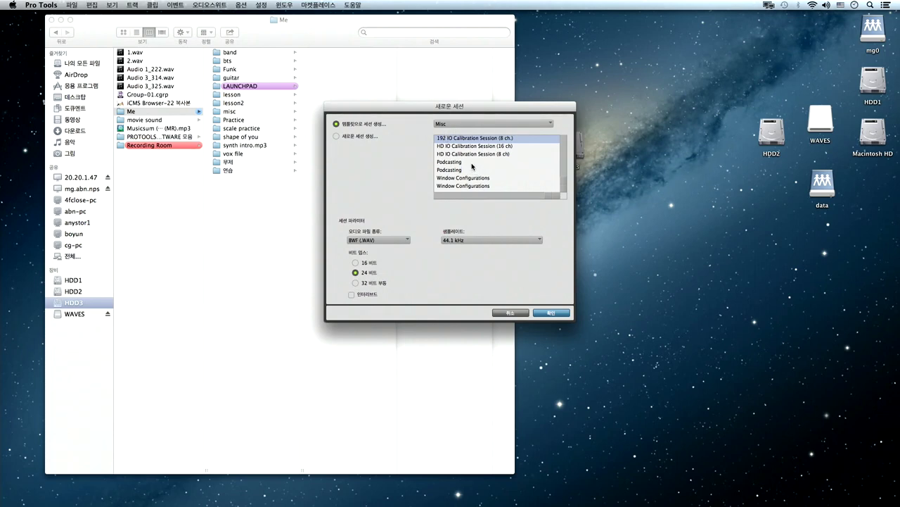
click(337, 137)
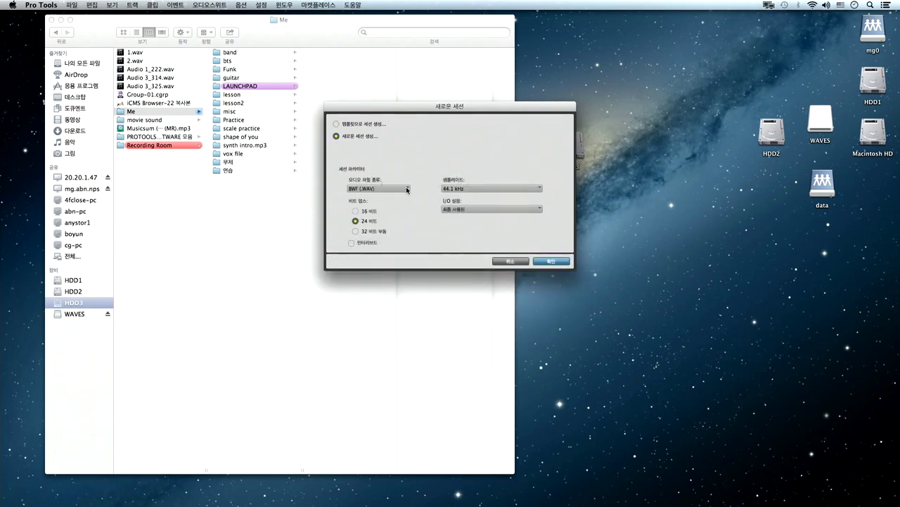
- Set the new session's sample rate to 48 kHz, look through the I/O settings presets, and cancel creating the session
click(501, 194)
click(505, 199)
click(469, 189)
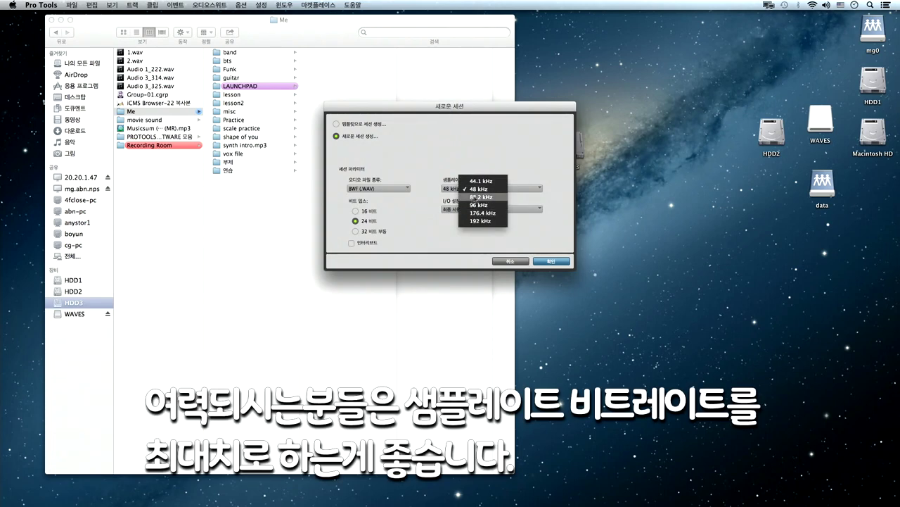
click(477, 189)
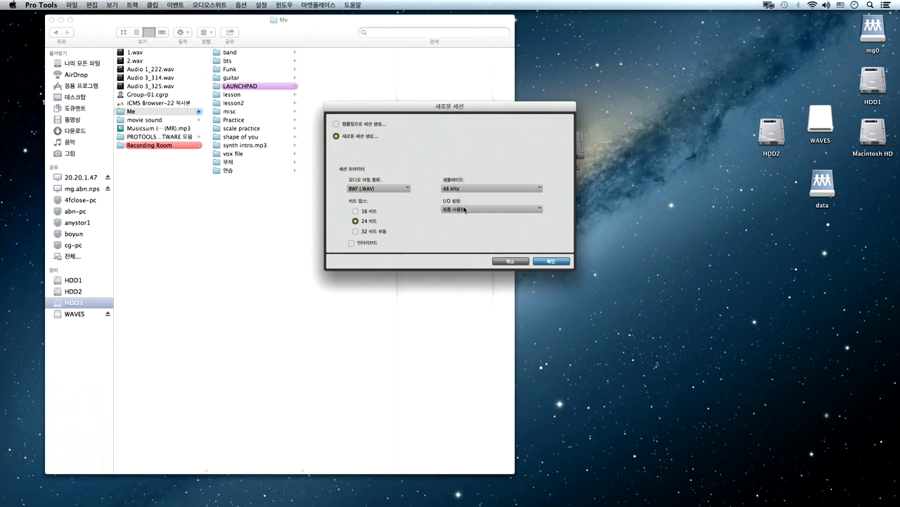
click(473, 209)
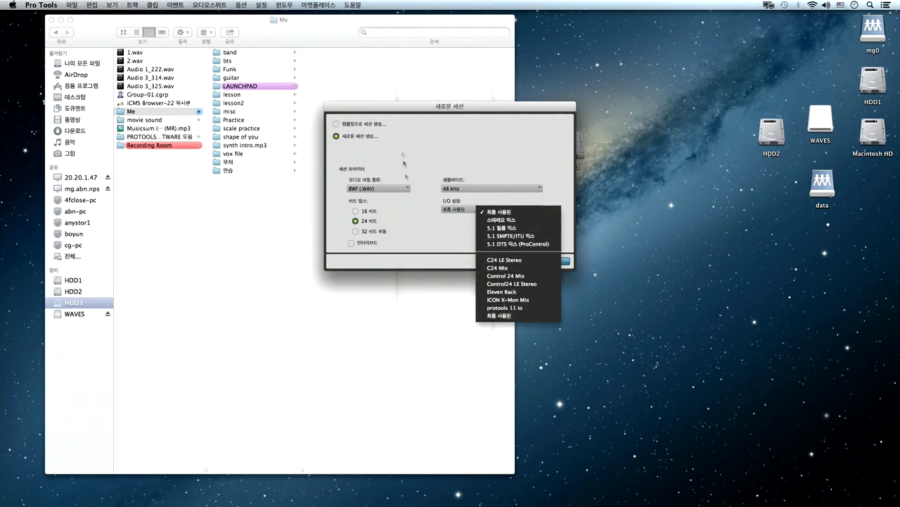
click(422, 231)
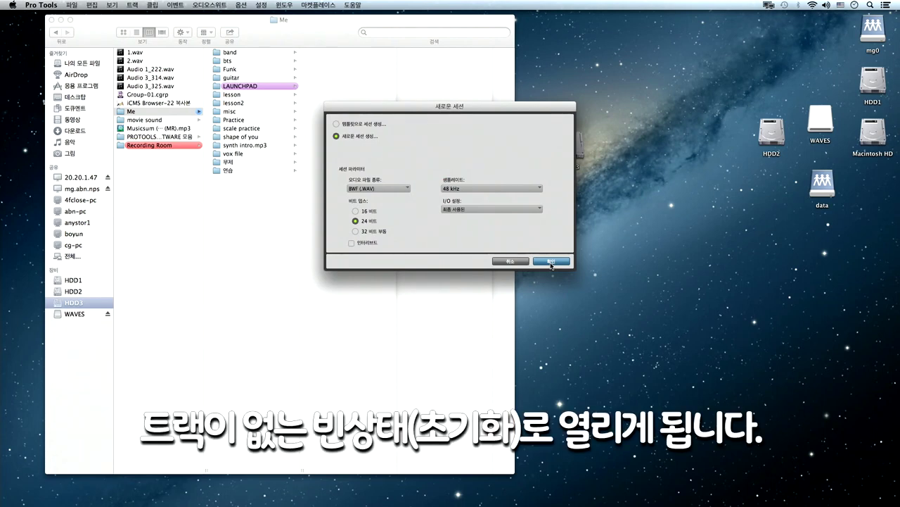
click(519, 264)
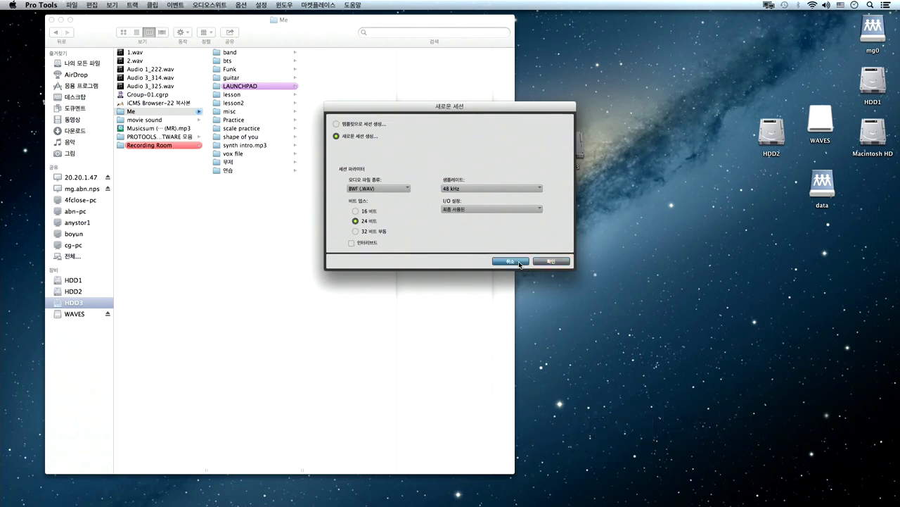
- Switch to Finder, go into the synth intro folder and open its Musicsum session file
click(249, 190)
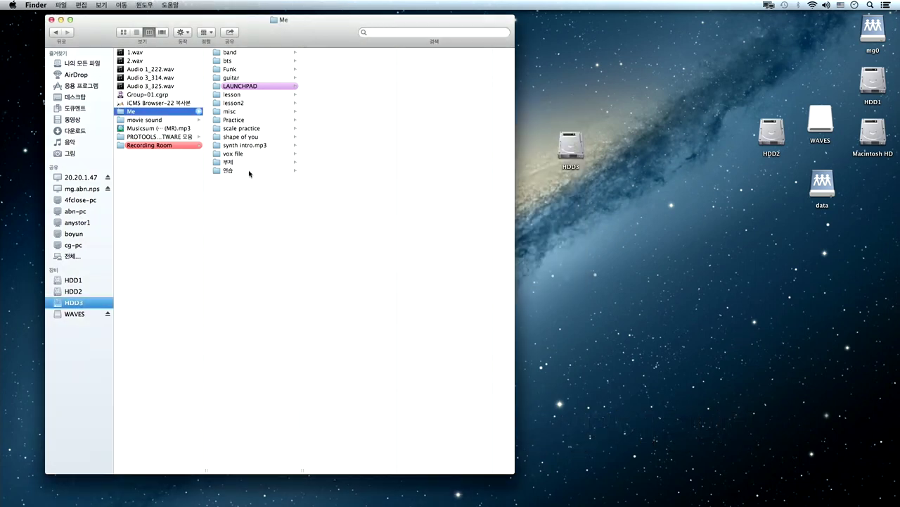
click(246, 145)
click(243, 155)
click(250, 147)
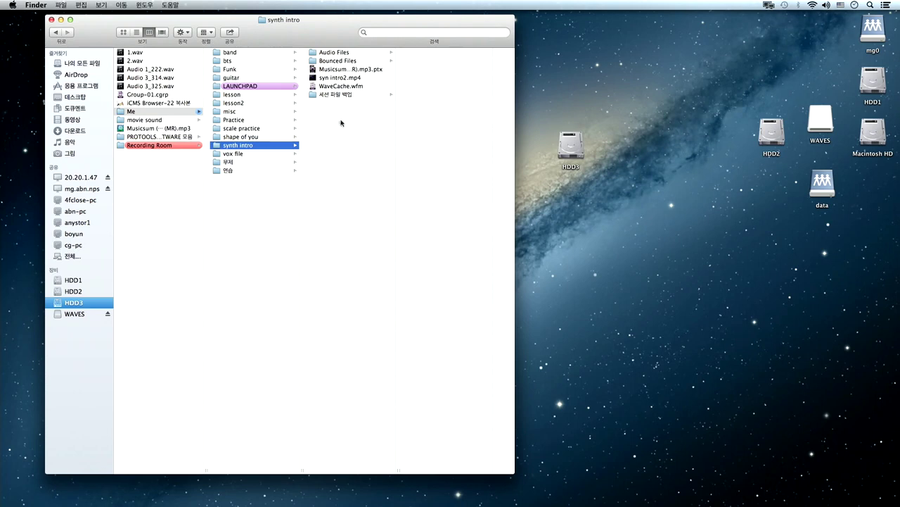
double_click(348, 70)
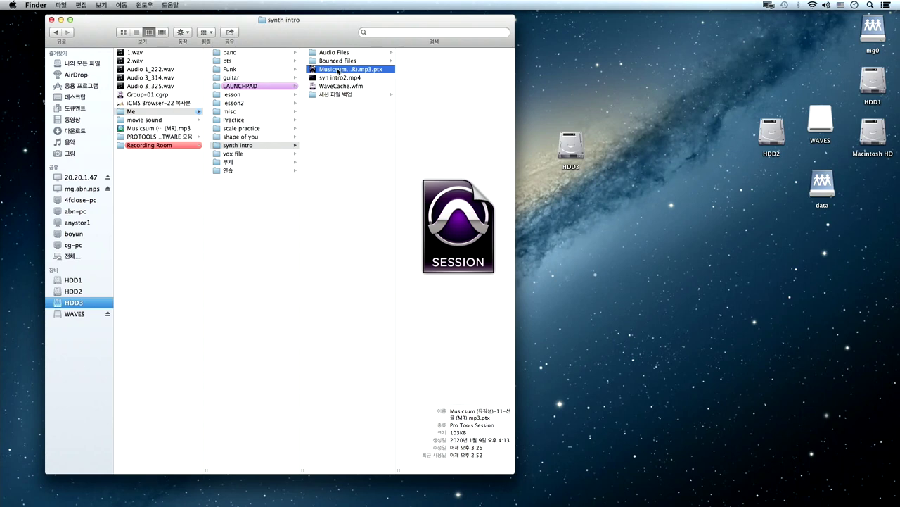
- Bring up the Open Session dialog, select the Musicsum session file in synth intro, and cancel without opening it
click(68, 7)
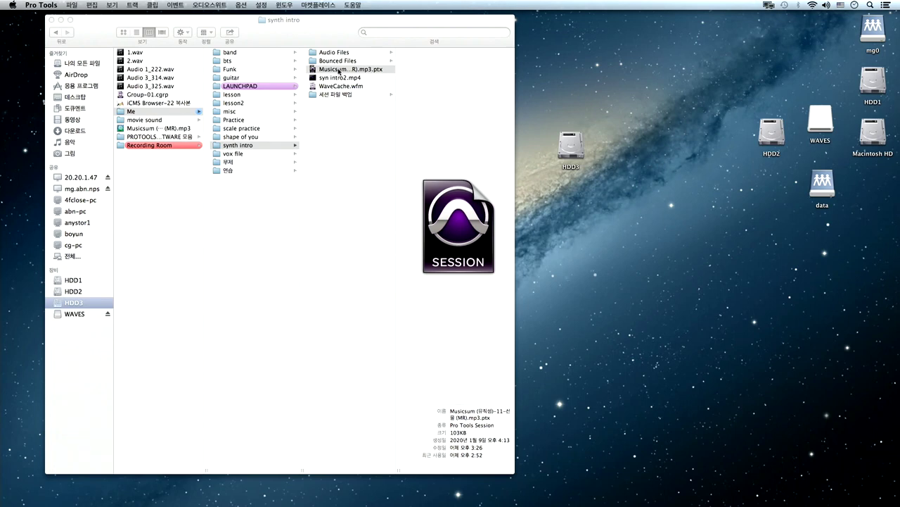
click(71, 4)
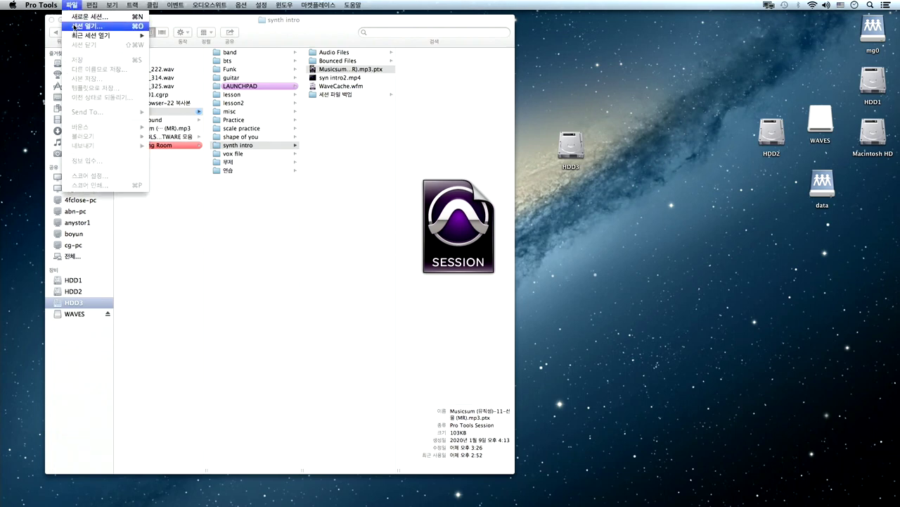
click(74, 26)
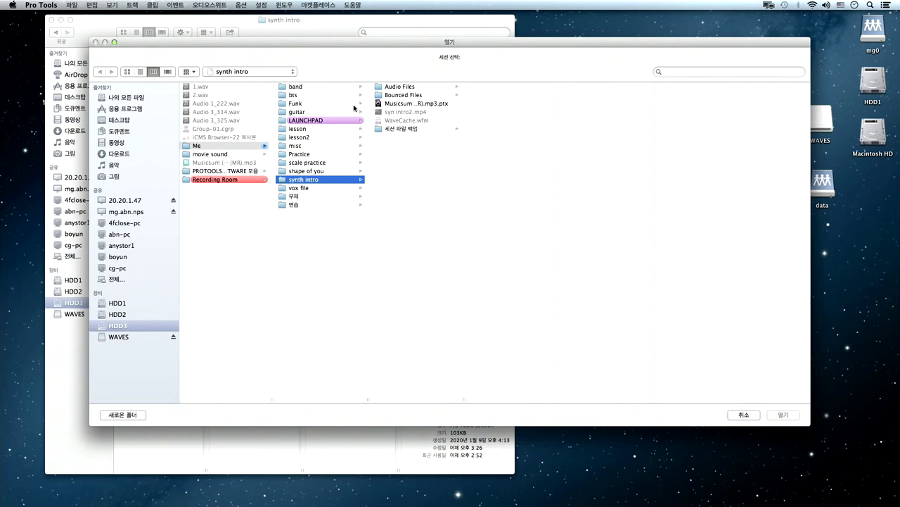
click(392, 104)
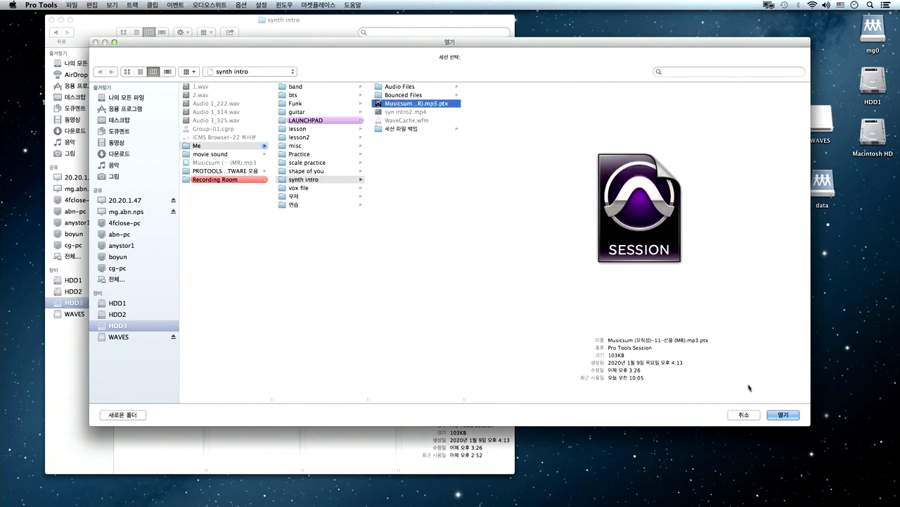
click(744, 414)
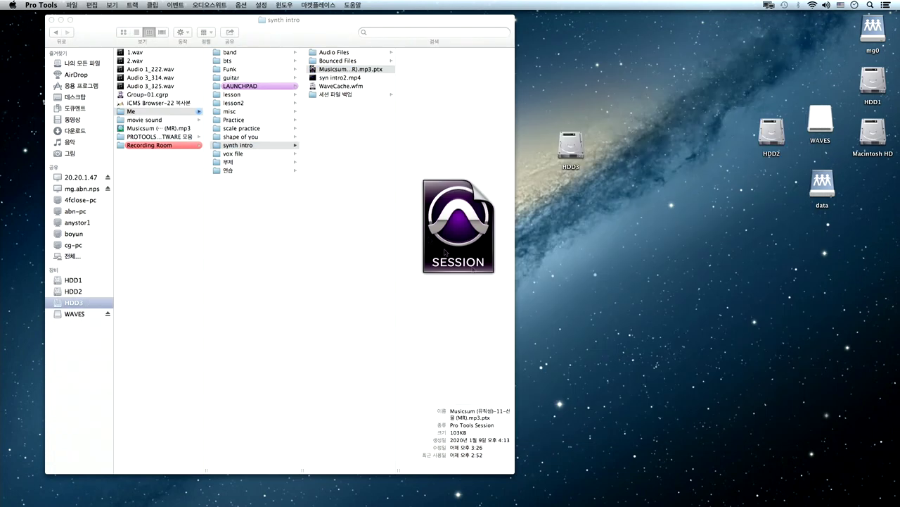
click(335, 149)
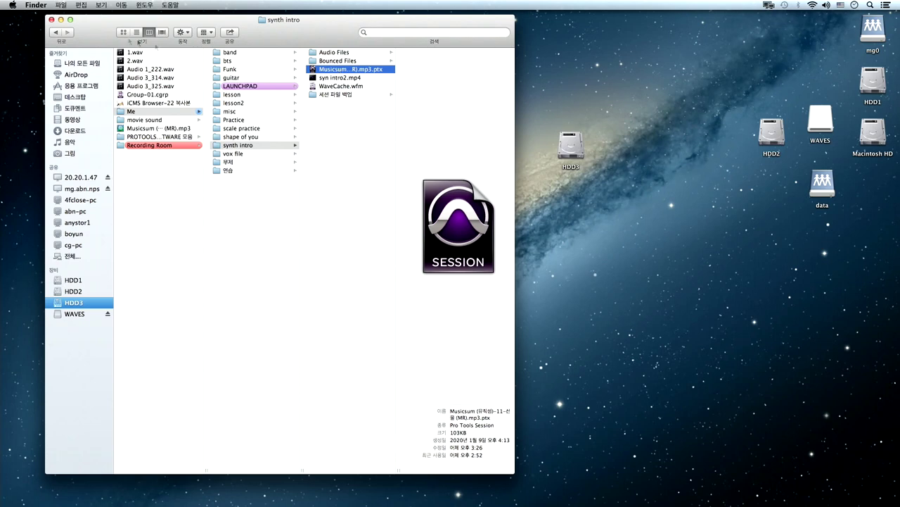
- Open the topmost Musicsum session from the recent sessions and move its video window farther from the Group-04 clip
click(71, 6)
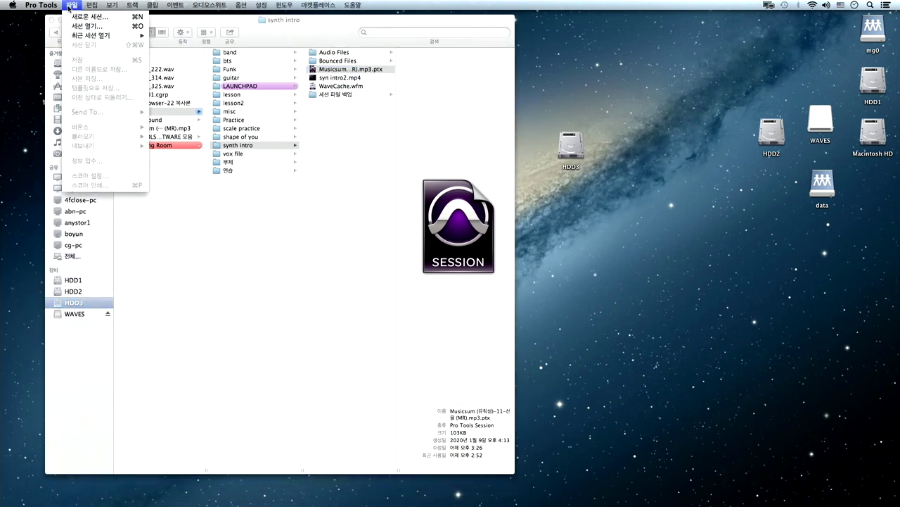
mouse_move(91, 35)
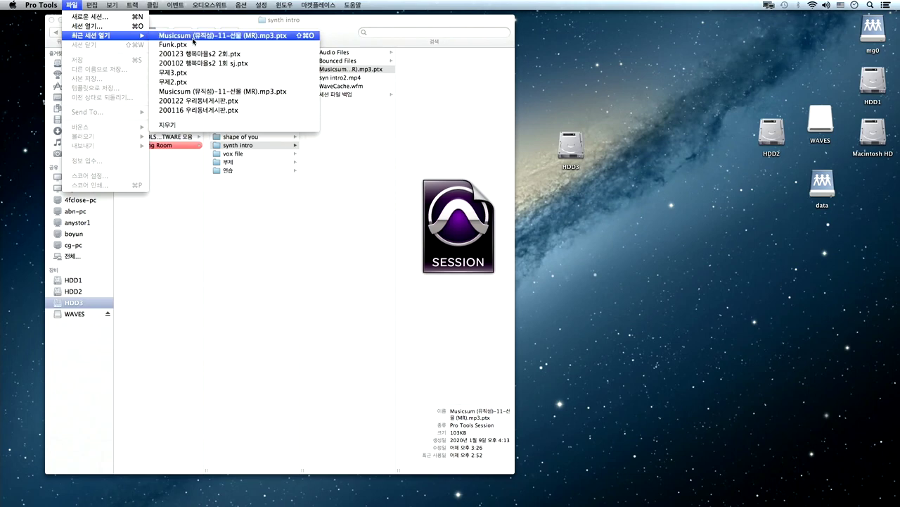
click(192, 37)
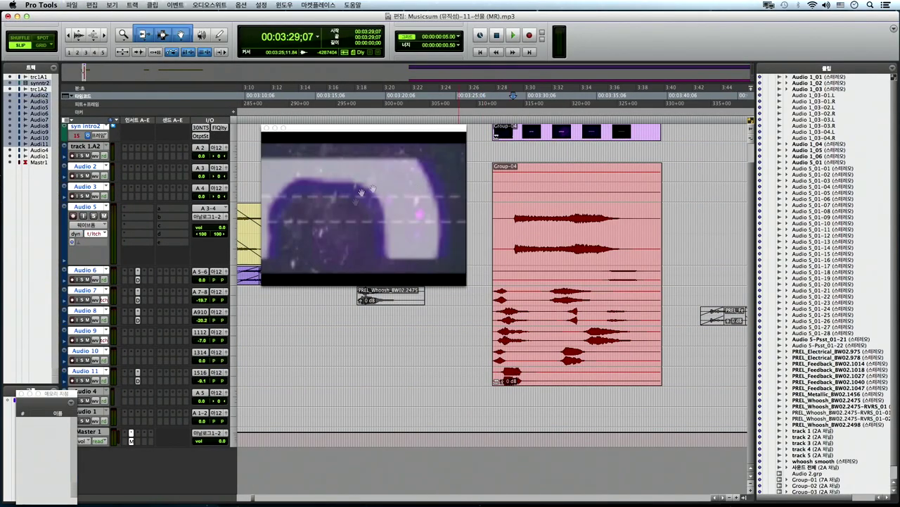
drag(363, 127, 299, 117)
click(480, 144)
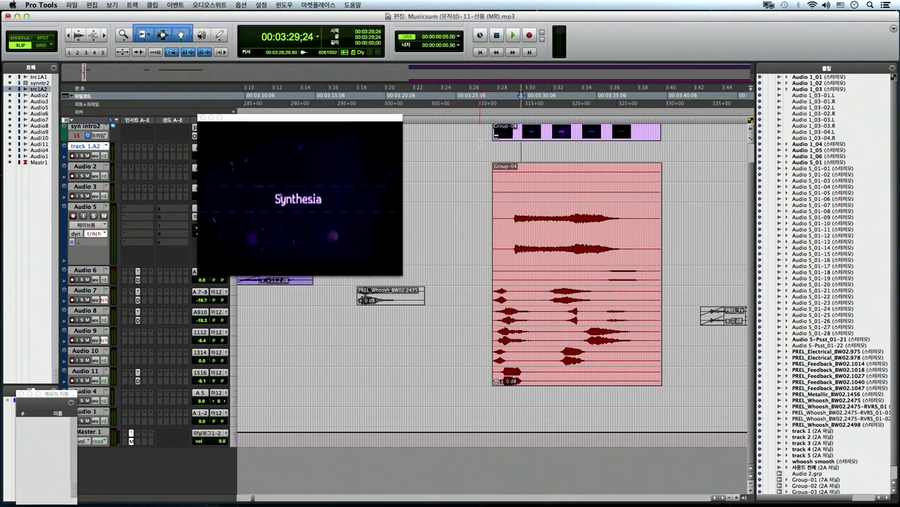
- Close the Musicsum session without saving its changes
click(69, 7)
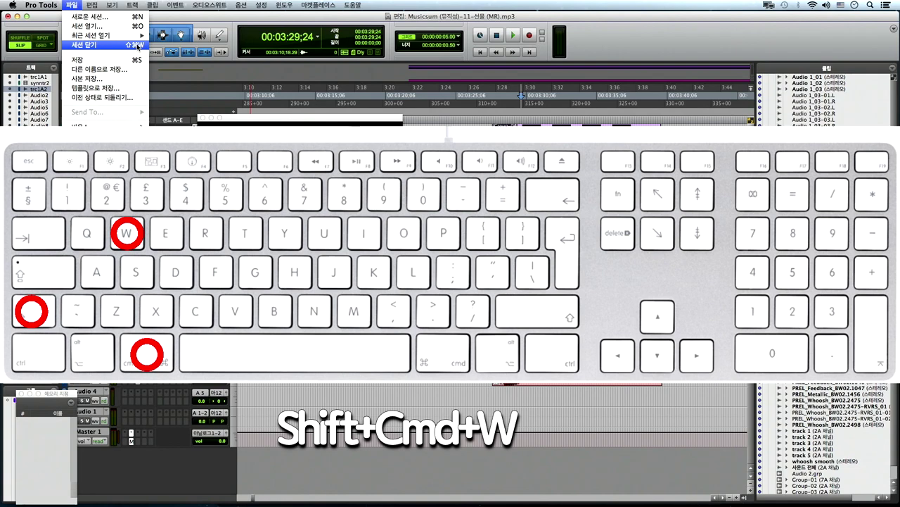
click(140, 45)
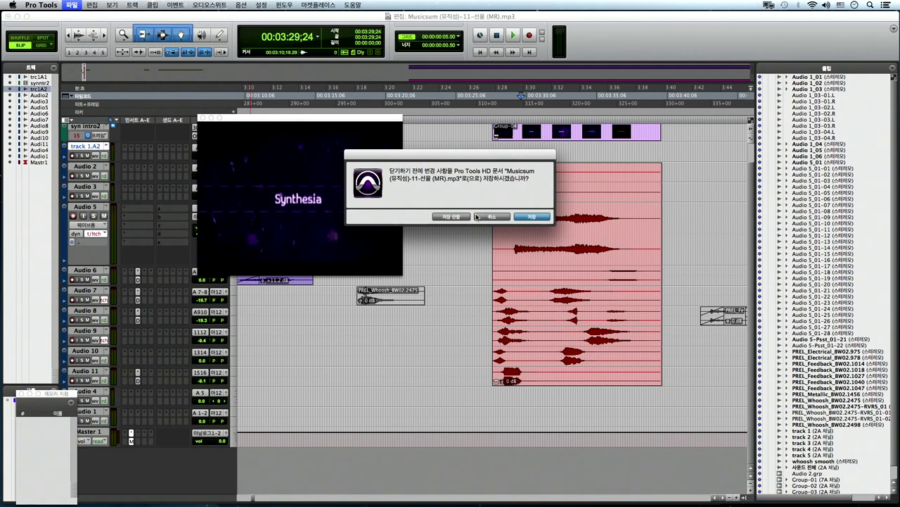
click(454, 218)
- Open the Musicsum session again from its file in the synth intro folder in Finder
click(71, 5)
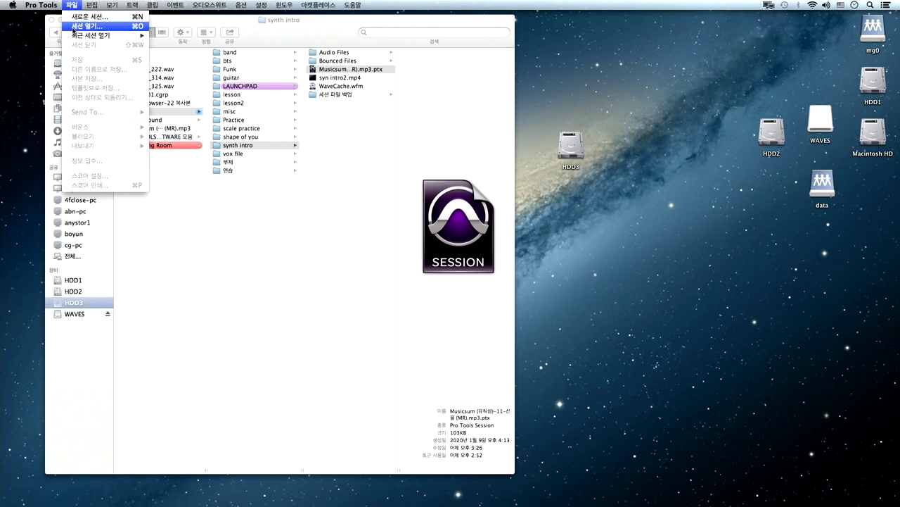
click(332, 71)
double_click(328, 70)
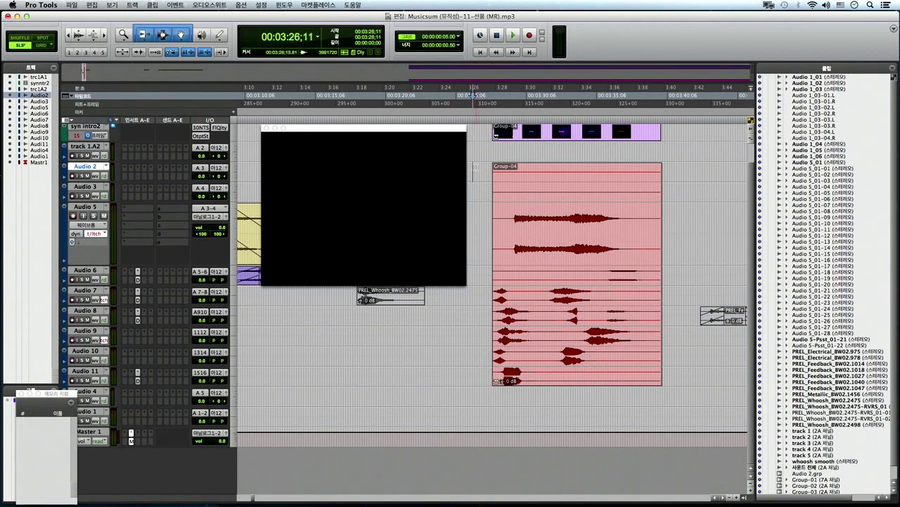
- Save the session before and after placing the edit cursor at 00:03:26;23 on the Audio 2 track
click(71, 5)
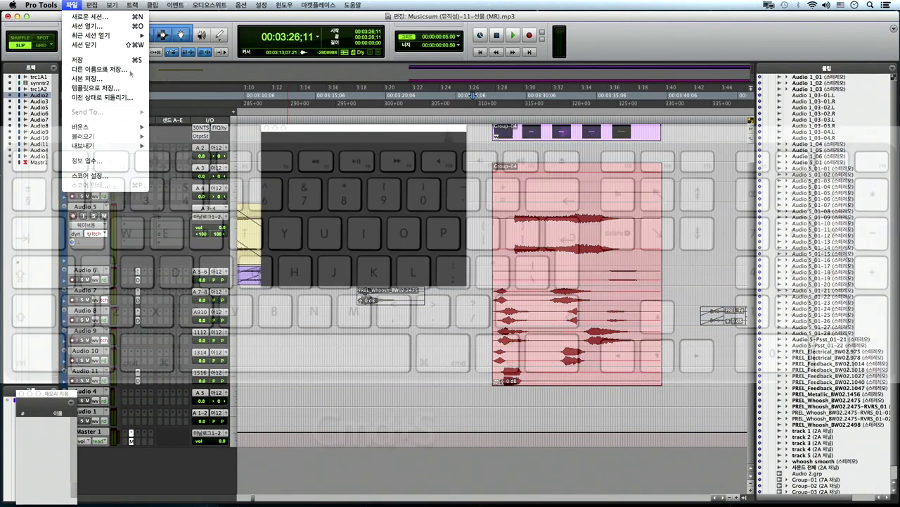
key(cmd+s)
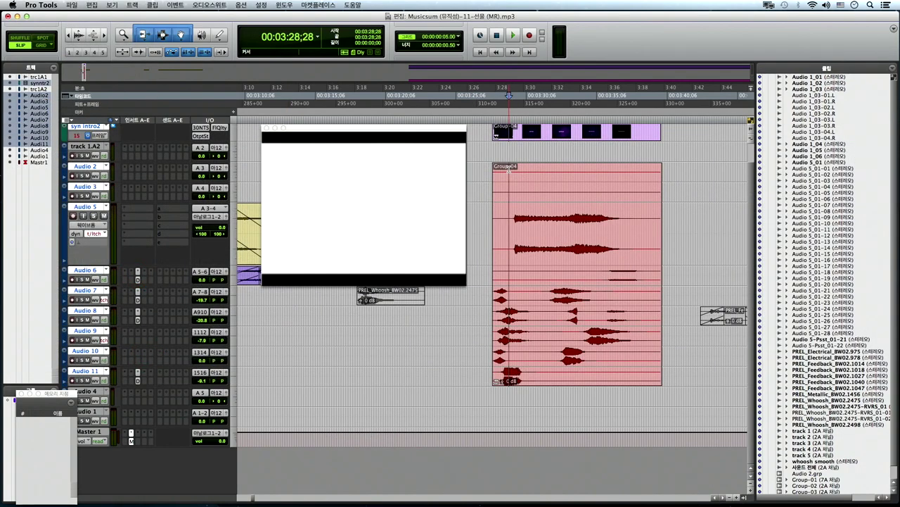
scroll(509, 169, left, 2)
click(513, 169)
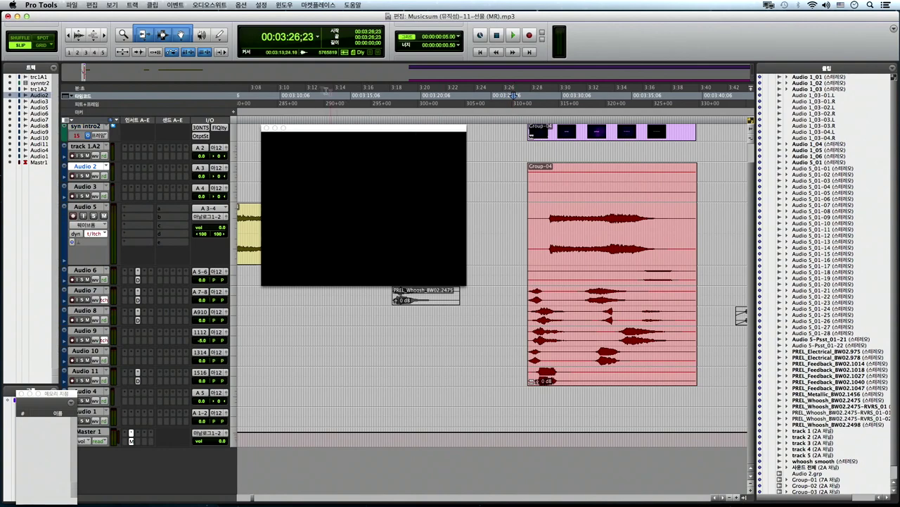
click(72, 5)
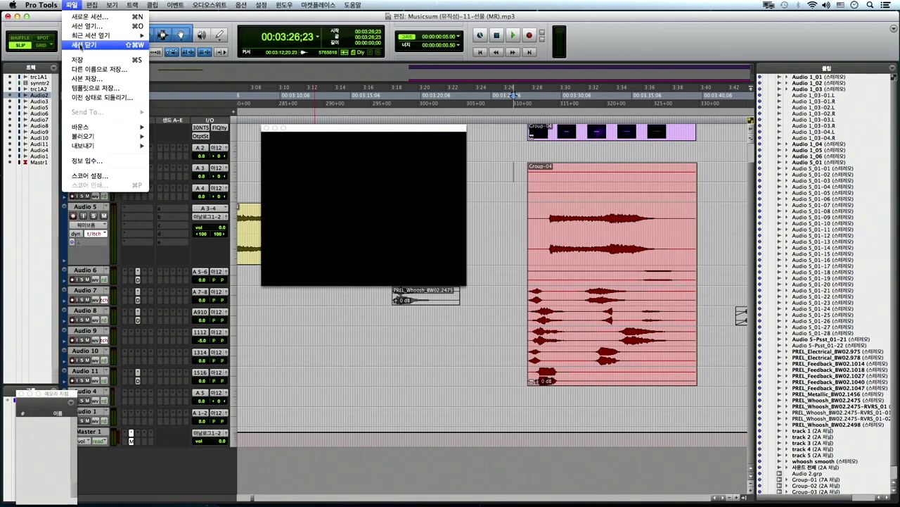
click(85, 59)
- Select a range of about 2 seconds 15 frames across the Group-04 clip, starting at 00:03:31;17
key(space)
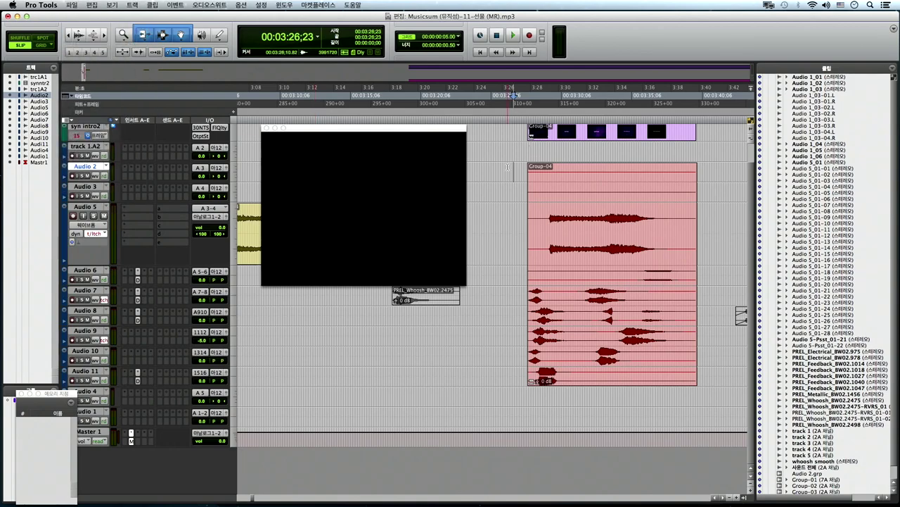
key(super+bracketleft)
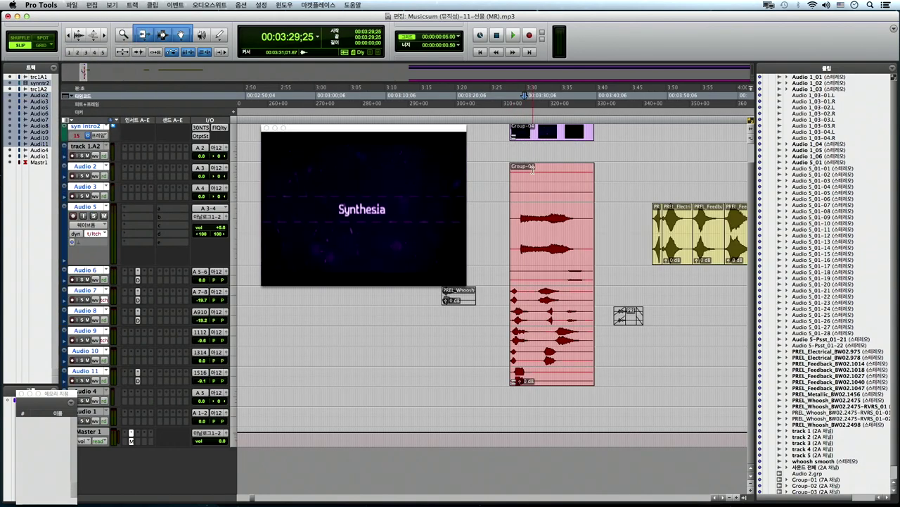
scroll(527, 168, right, 1)
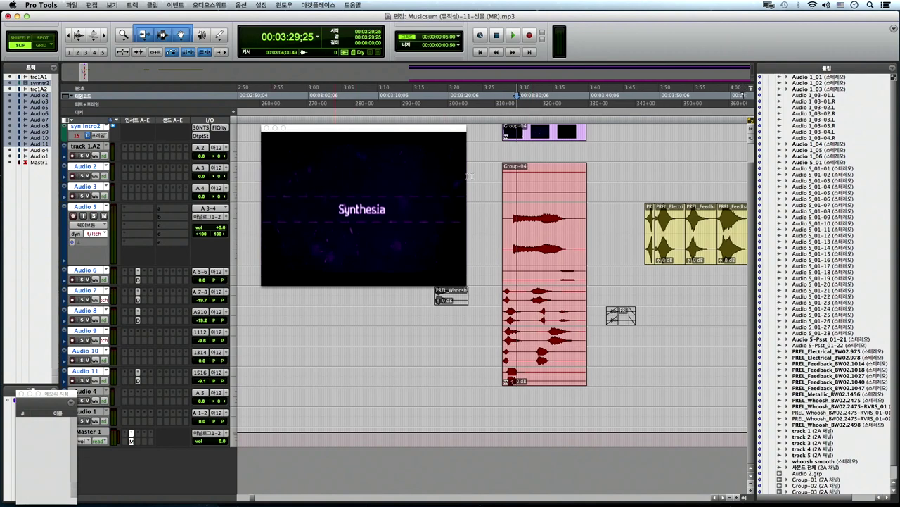
click(536, 167)
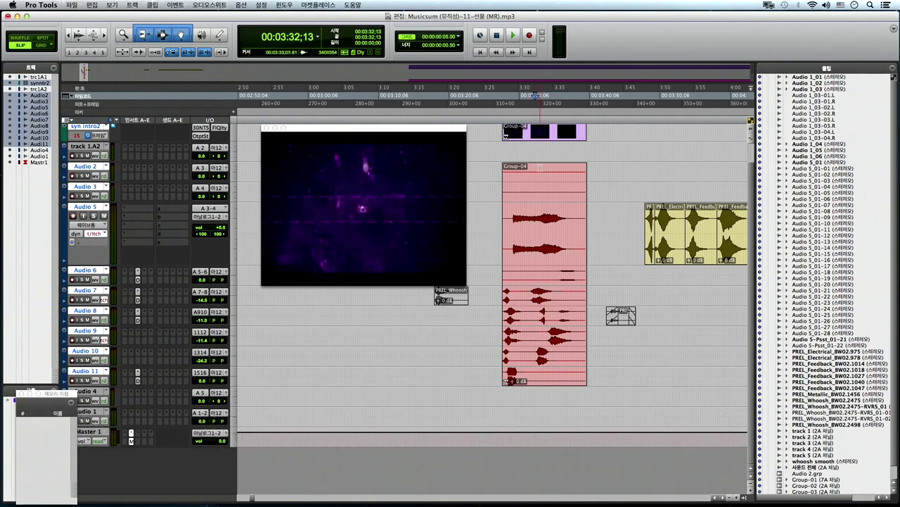
drag(537, 167, 549, 168)
key(super+bracketright)
key(super+bracketright)
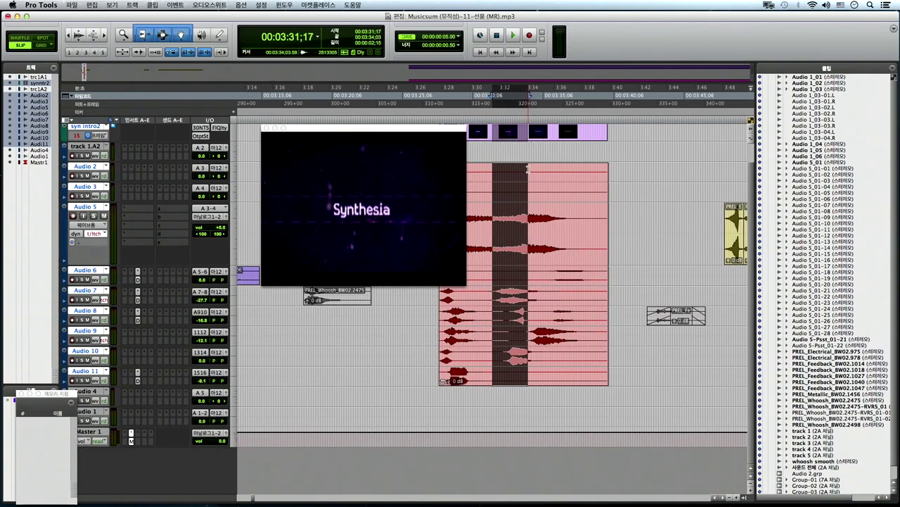
- Clear the range selection and place the edit cursor at 00:03:42;09 on the Audio 5 track, after Group-04
click(528, 168)
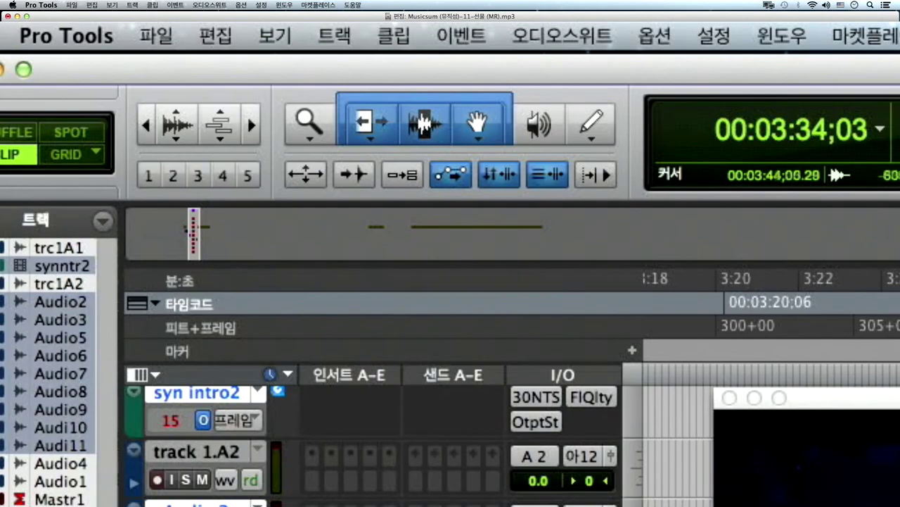
click(697, 232)
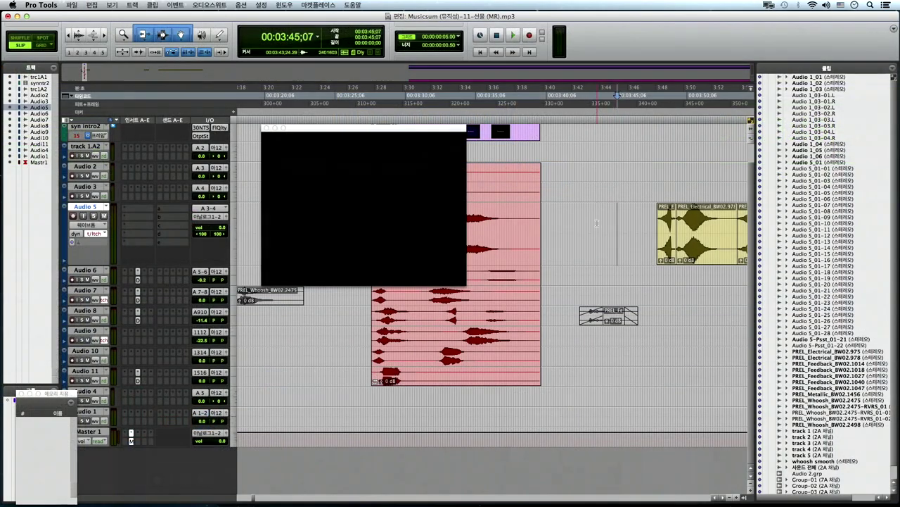
click(597, 232)
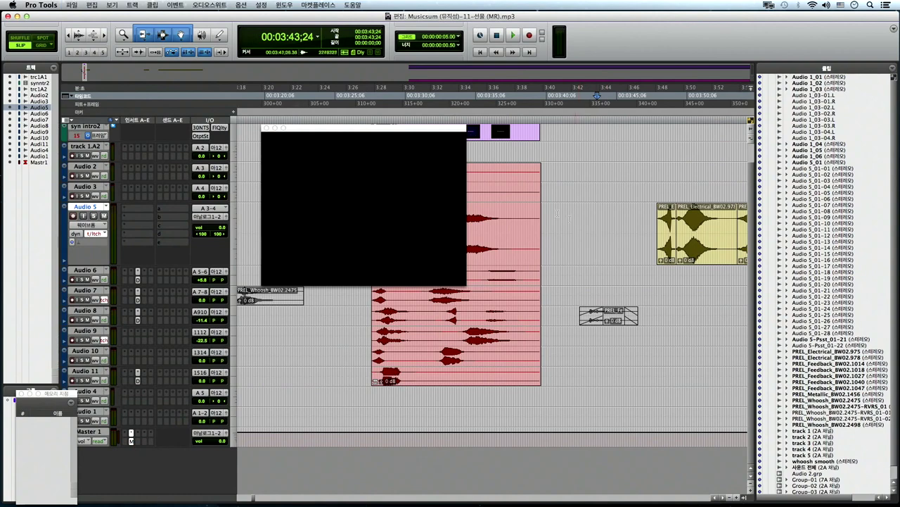
key(Left)
- Place the edit cursor at 00:03:41;15 on the Audio 5 track, in the gap after Group-04
click(73, 6)
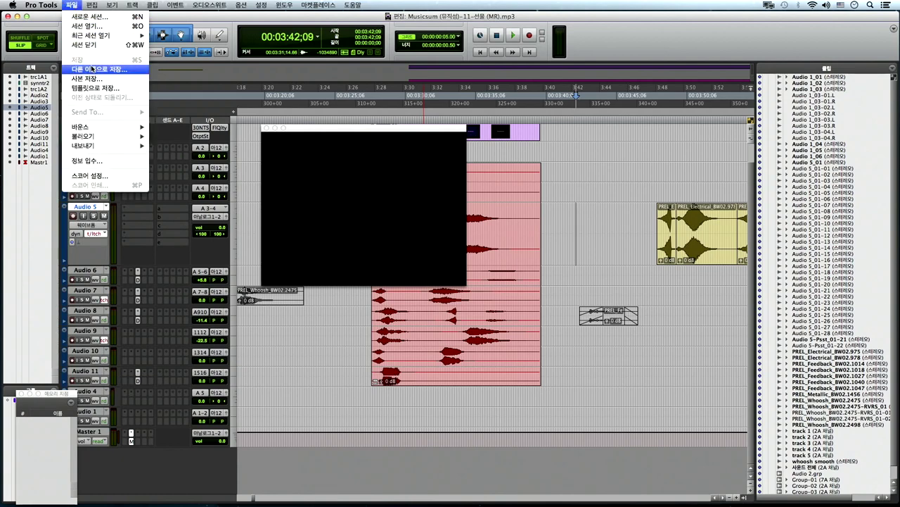
click(580, 216)
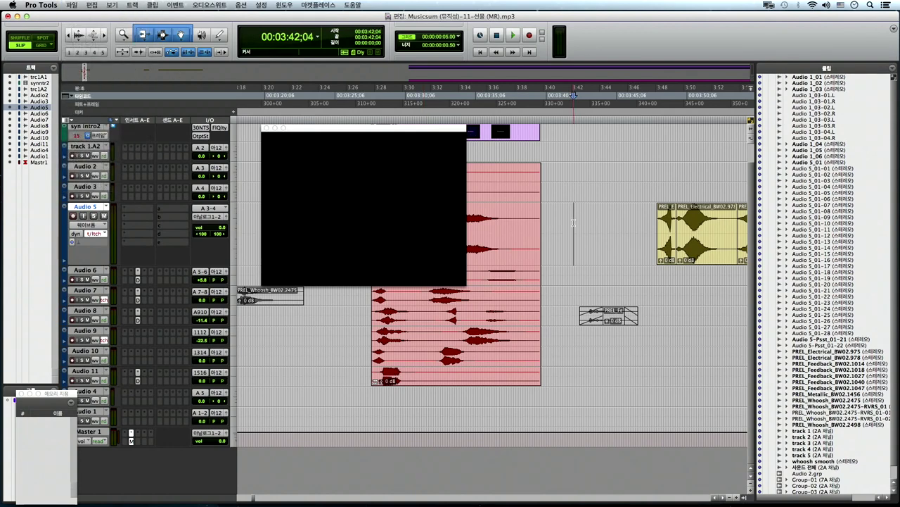
click(565, 222)
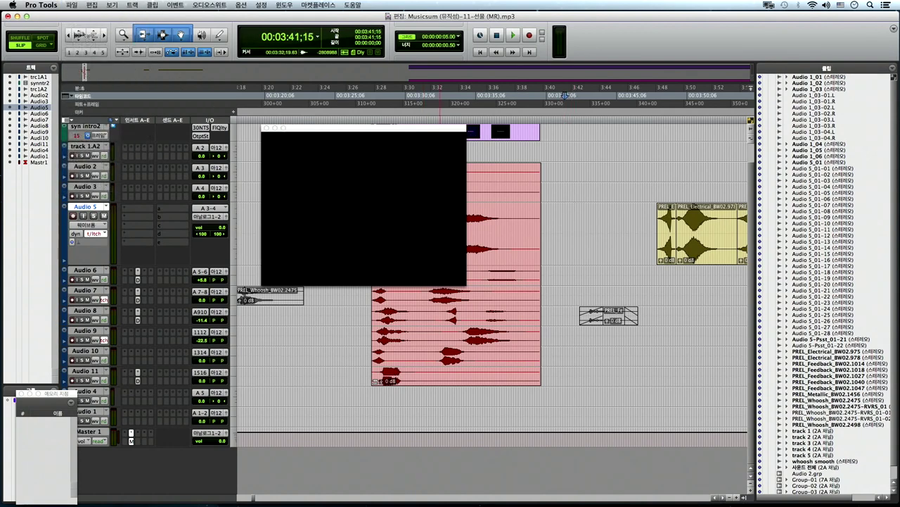
- Save the session under the new name synth in the synth intro folder
click(73, 6)
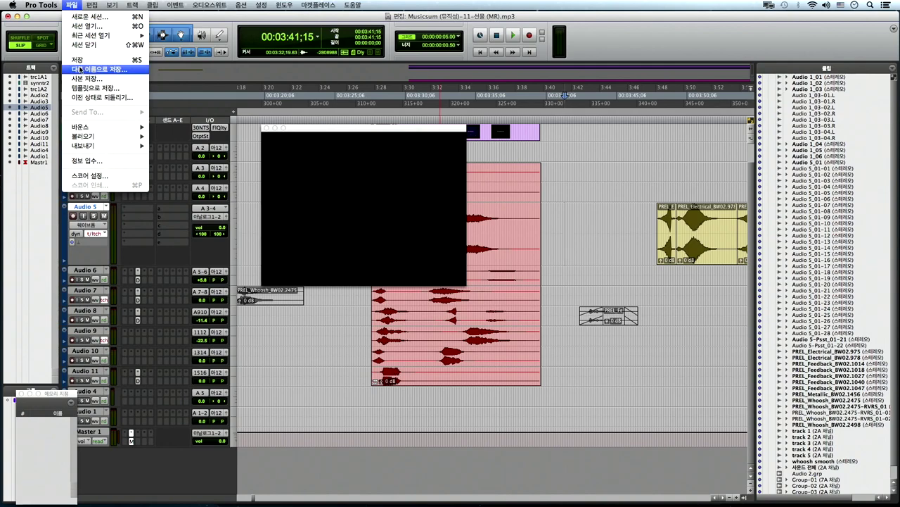
click(80, 69)
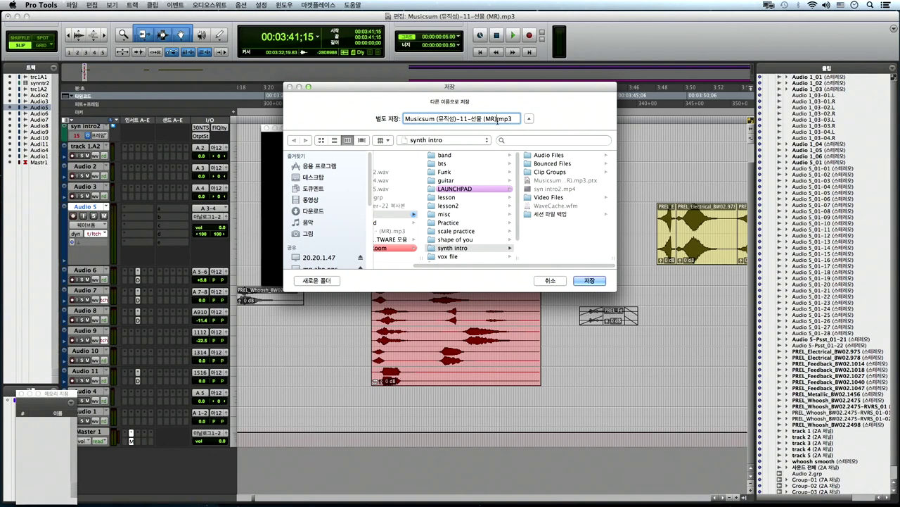
text(synth)
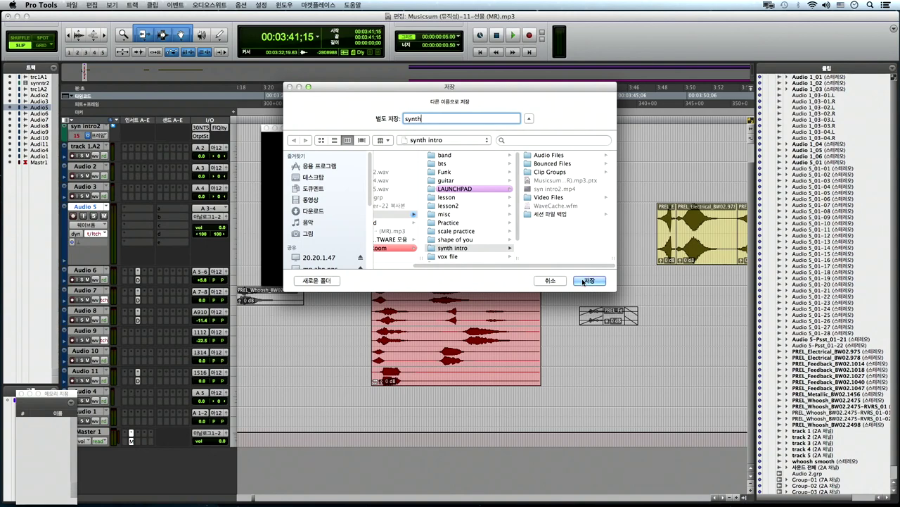
click(589, 281)
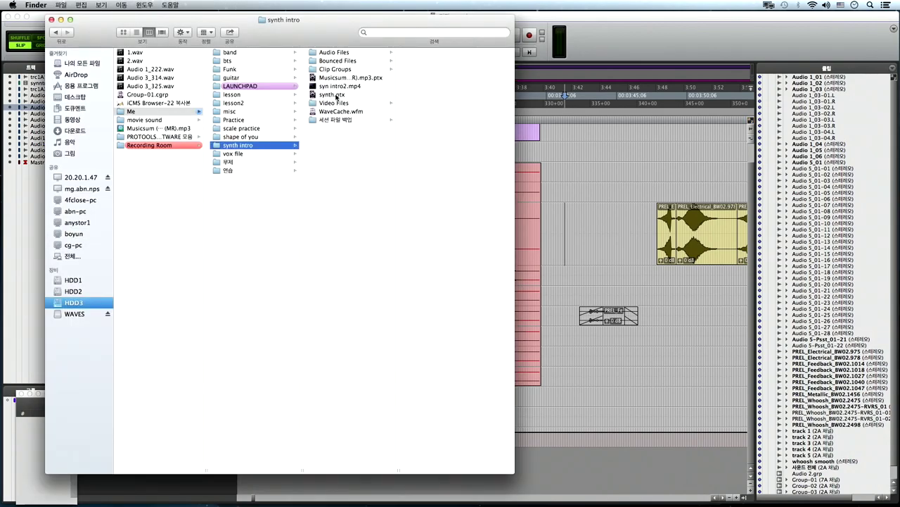
- Switch to Finder, check the synth.ptx file in the synth intro folder and open the session file backup folder (세션 파일 백업)
click(335, 94)
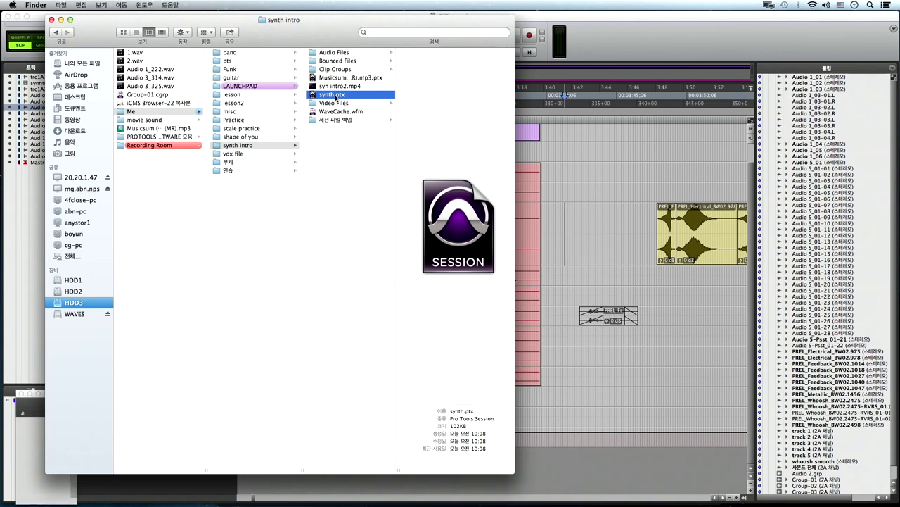
click(288, 145)
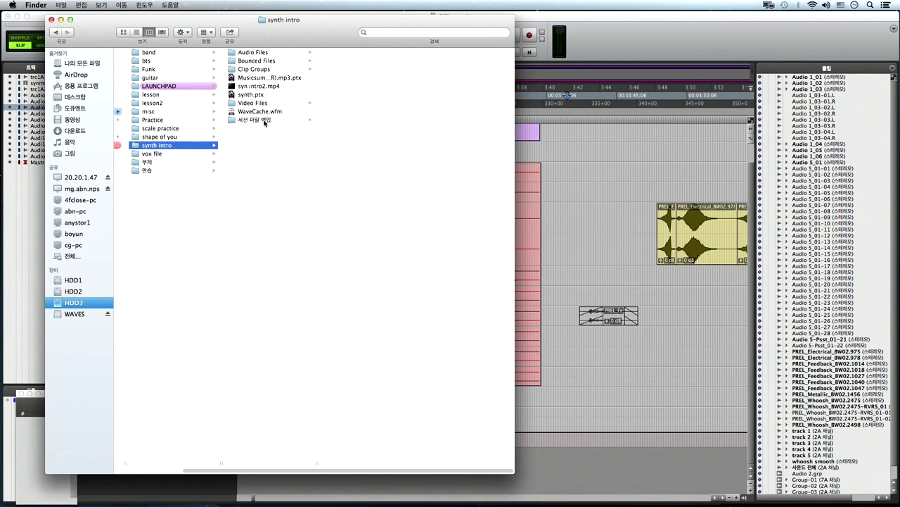
click(266, 121)
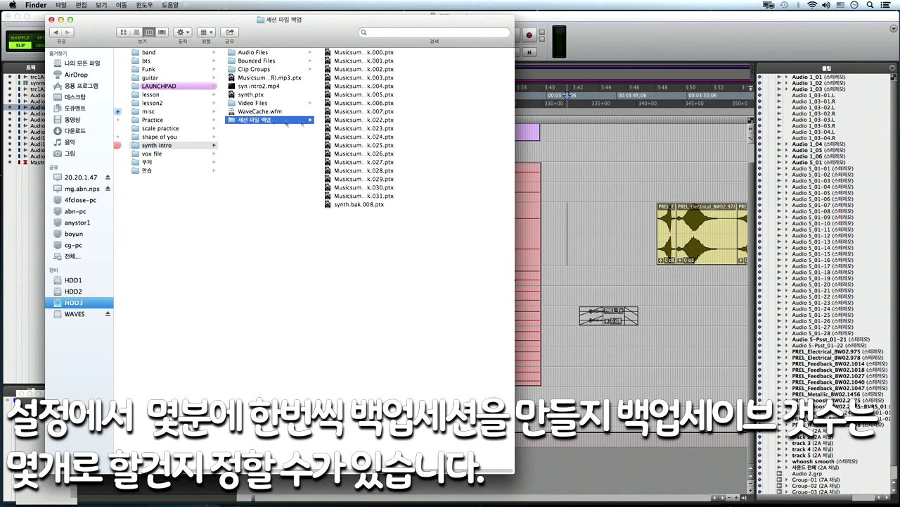
- Examine the names and creation times of the Musicsum and synth backup sessions in the backup folder
click(360, 87)
click(362, 120)
click(363, 145)
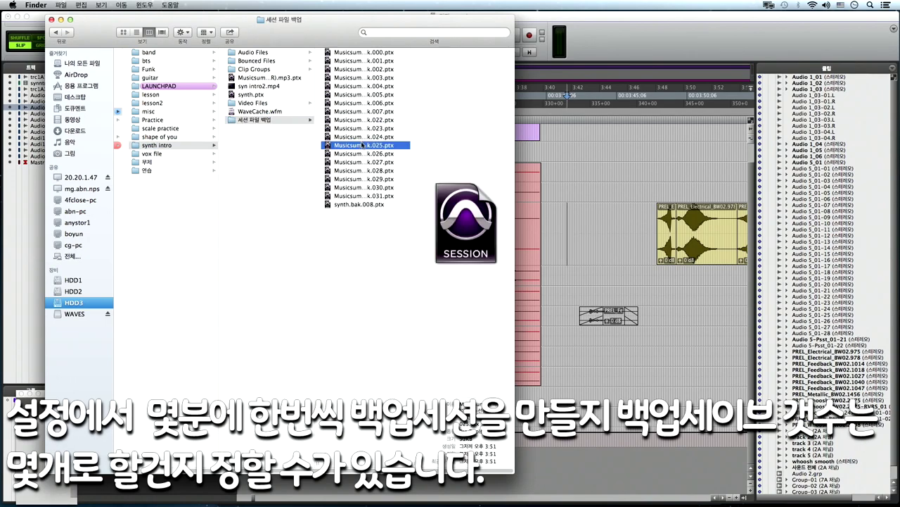
click(362, 162)
click(362, 179)
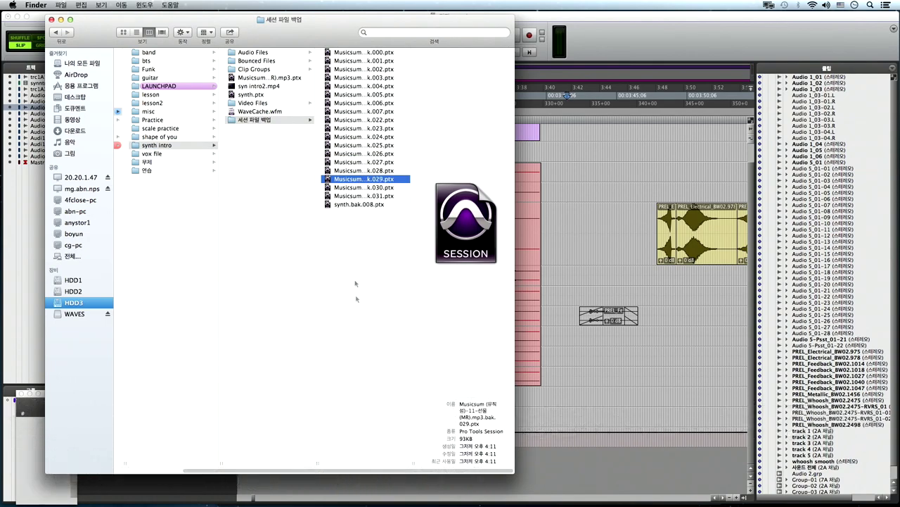
click(358, 204)
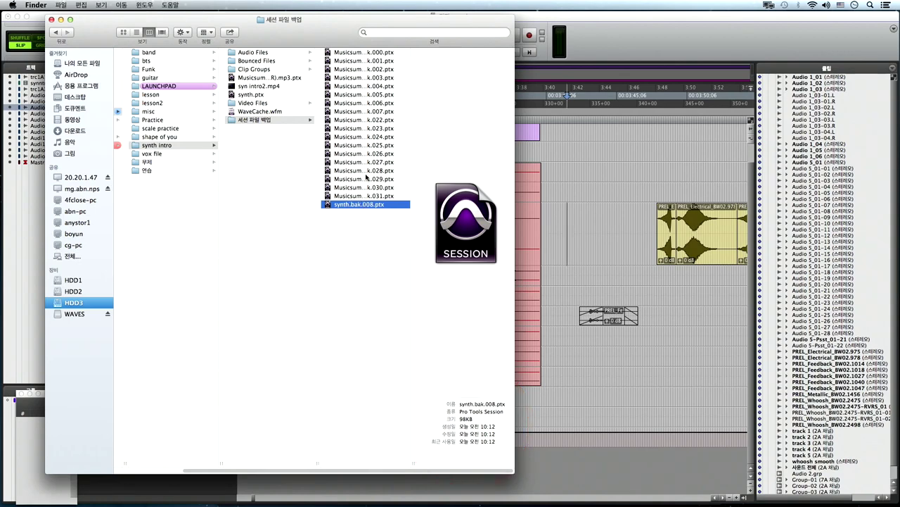
mouse_move(414, 463)
mouse_down()
mouse_move(492, 462)
mouse_move(407, 456)
mouse_up()
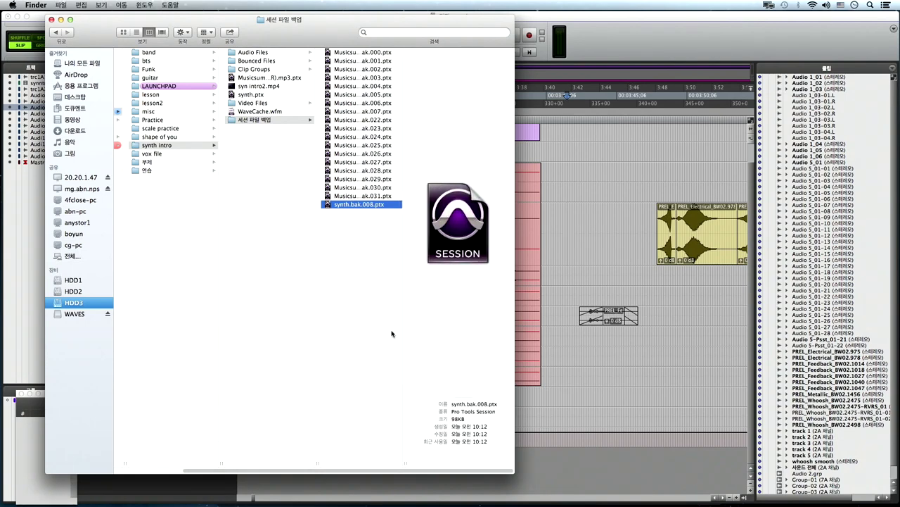
click(367, 162)
click(366, 138)
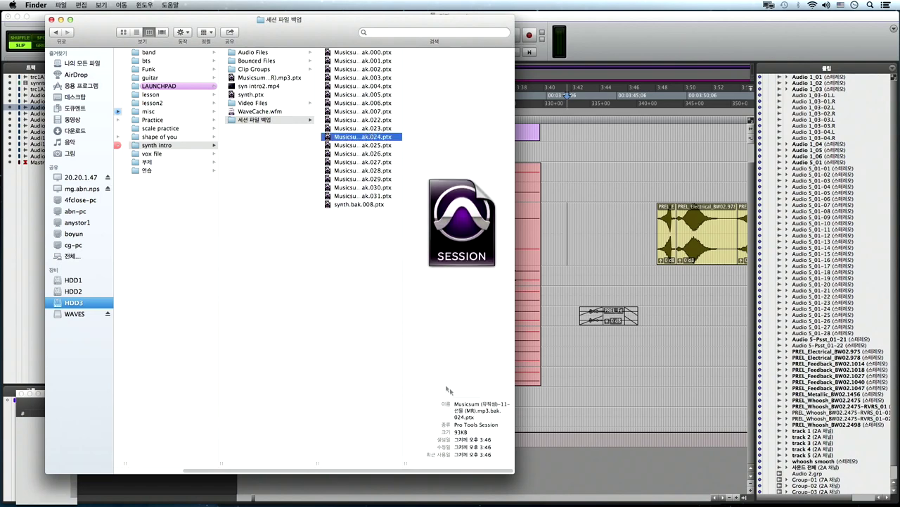
- Return to Pro Tools and review the session format and audio file type choices for saving a copy of the session
click(568, 224)
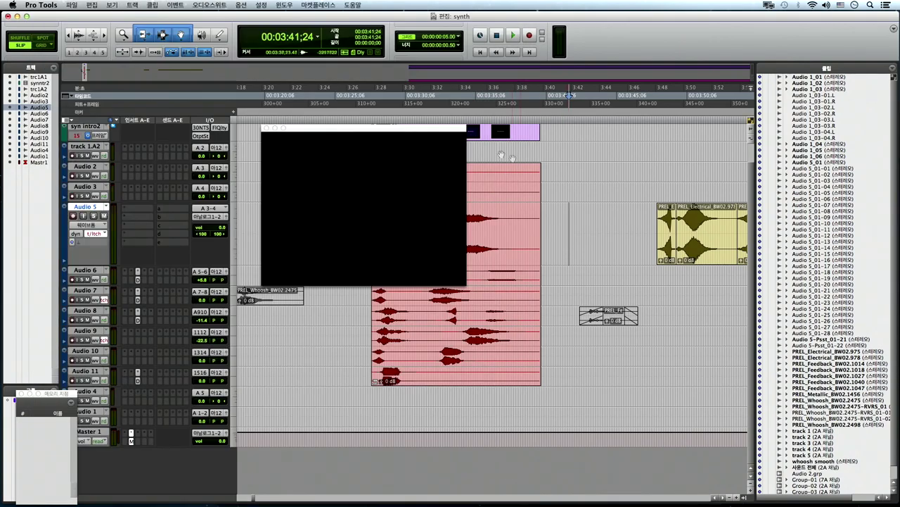
click(71, 5)
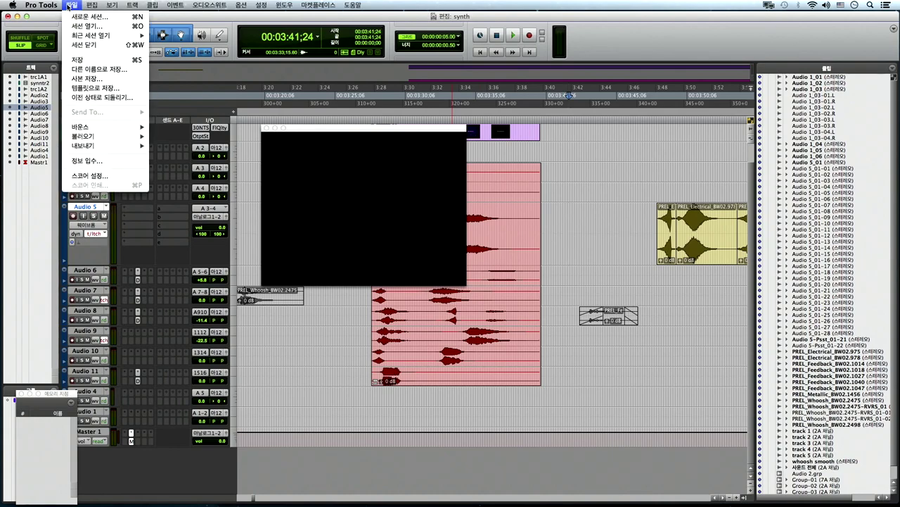
click(87, 78)
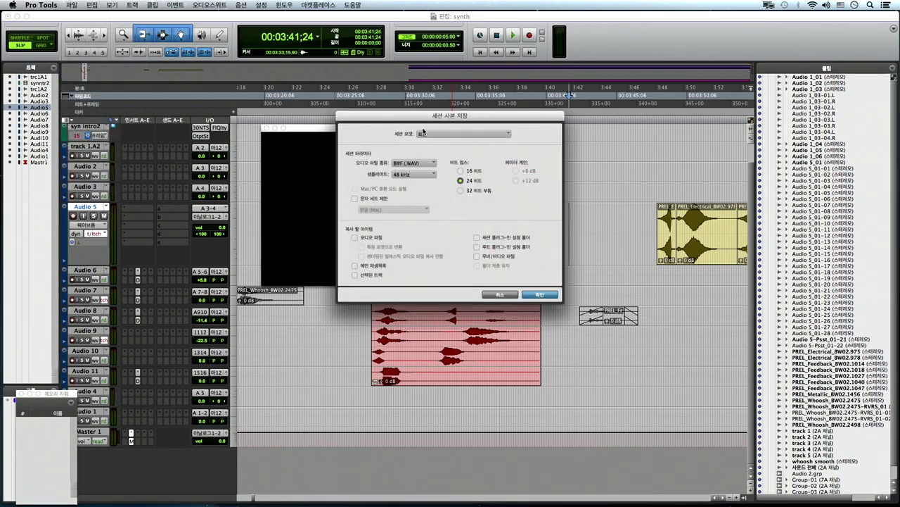
click(433, 135)
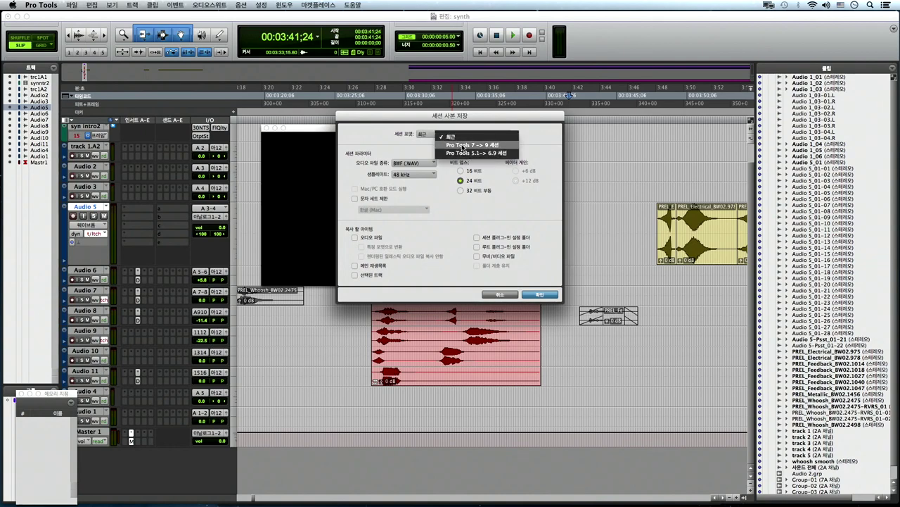
click(414, 147)
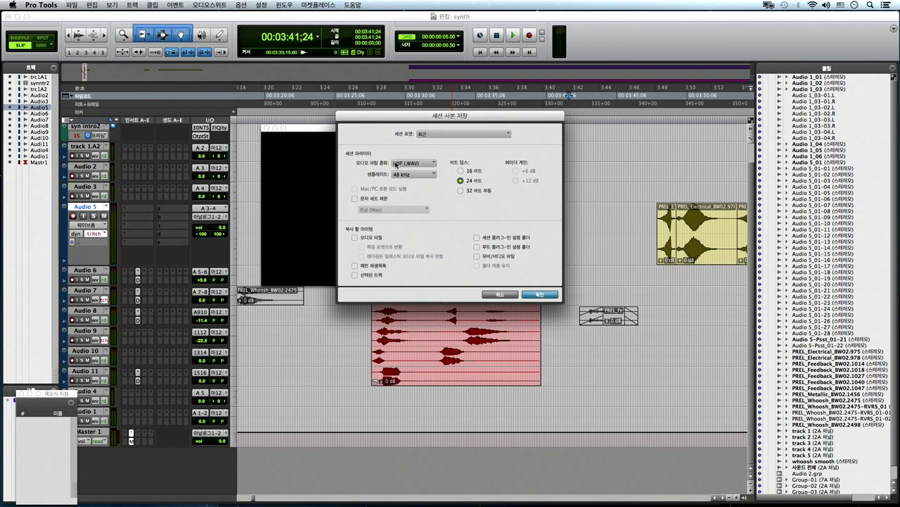
click(410, 163)
click(415, 166)
- Try the audio files and selected tracks options for the session copy, continue to its naming dialog and cancel the save
click(355, 238)
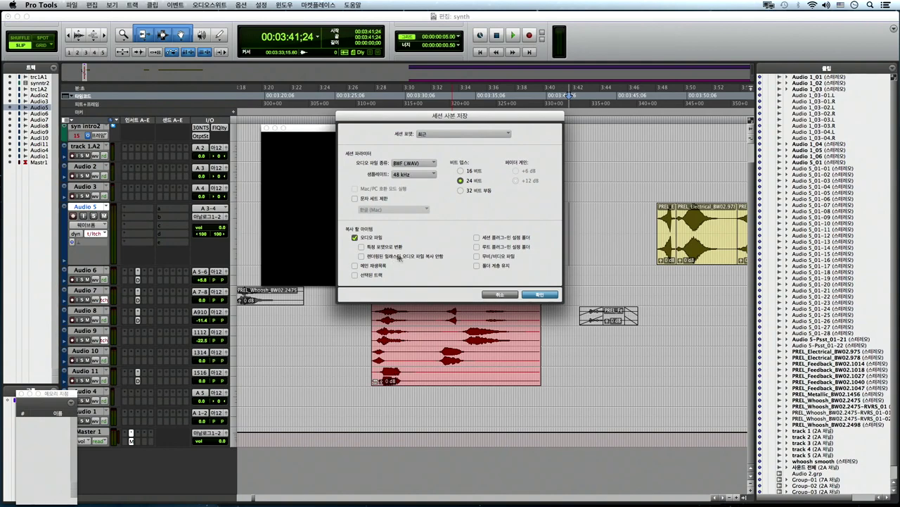
click(355, 238)
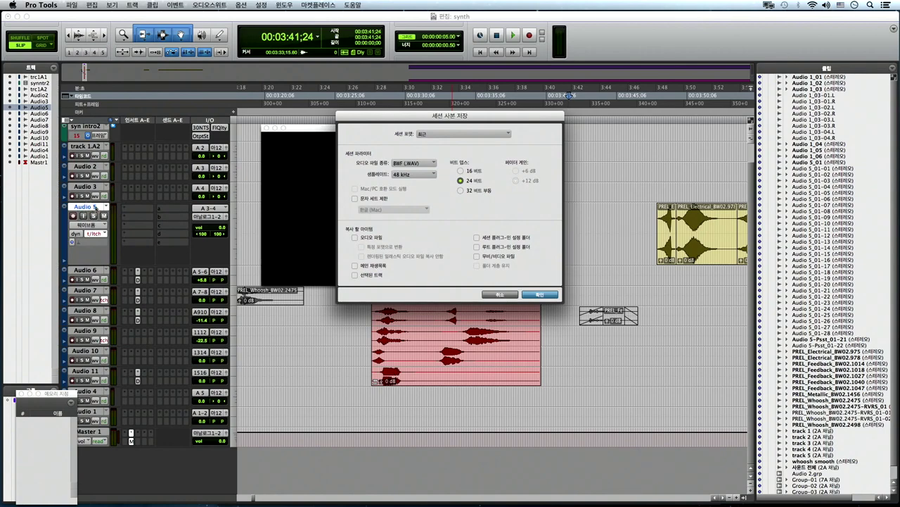
click(355, 275)
click(355, 275)
click(537, 294)
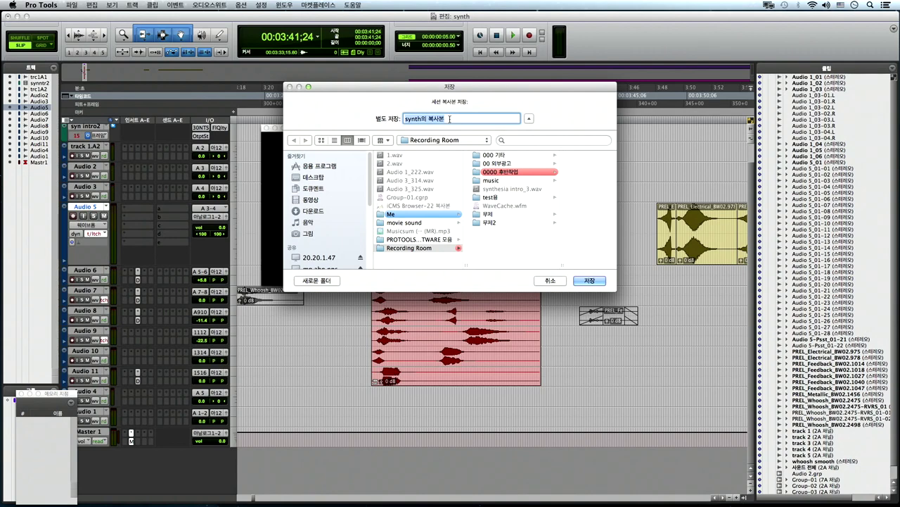
click(549, 281)
- Place the edit cursor at 00:03:40;19 on Audio 5 and try saving the session as a system template, reviewing its category and name
click(553, 219)
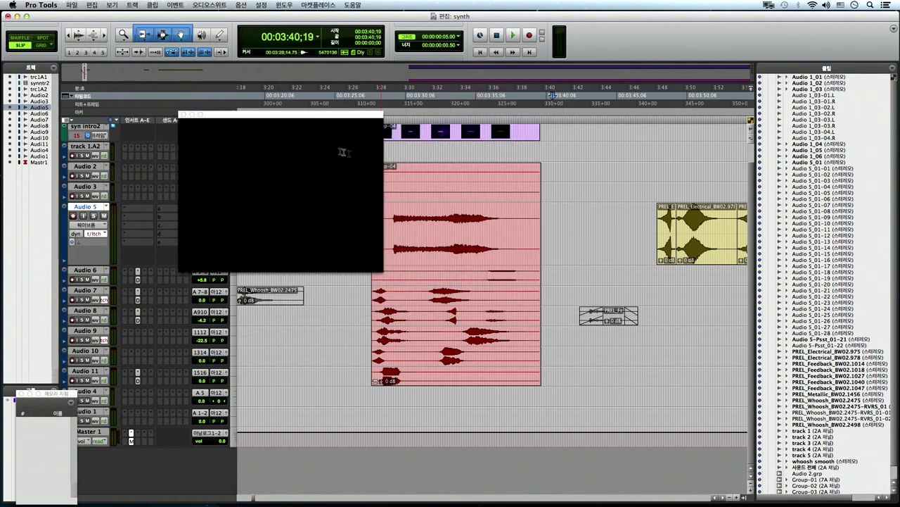
click(71, 7)
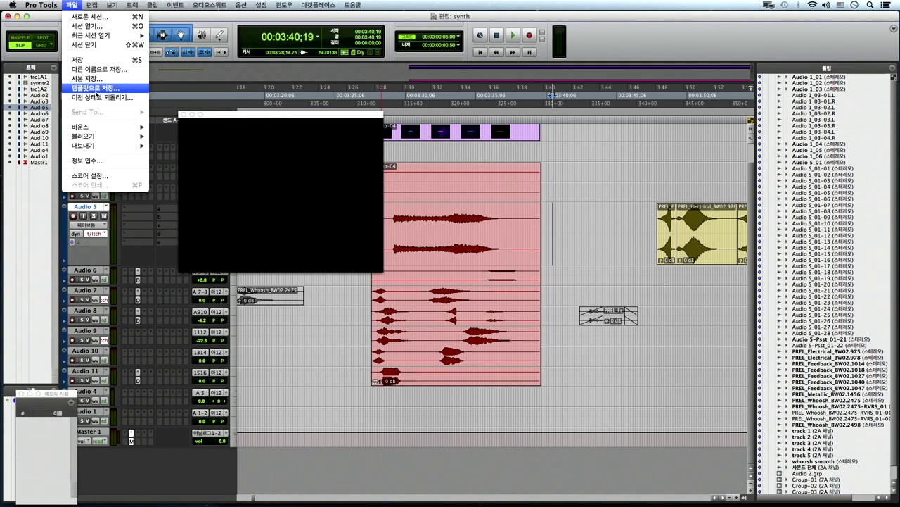
click(97, 88)
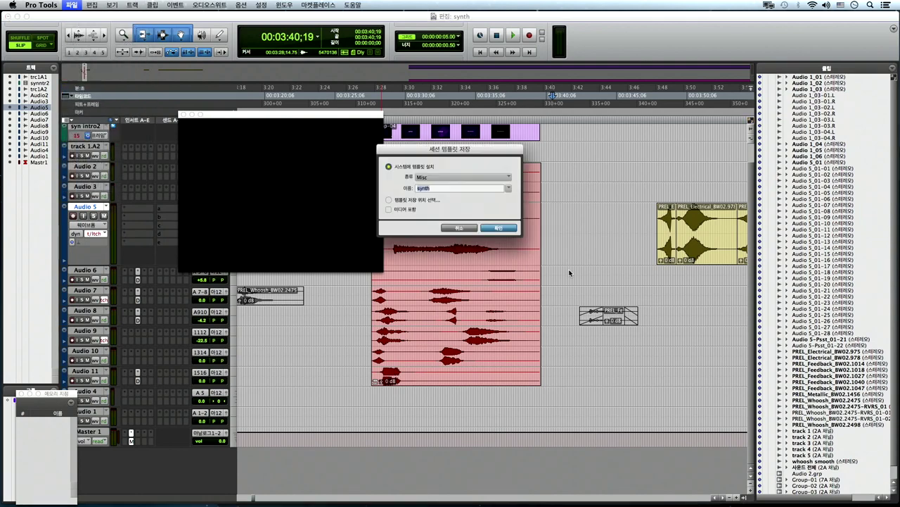
click(443, 177)
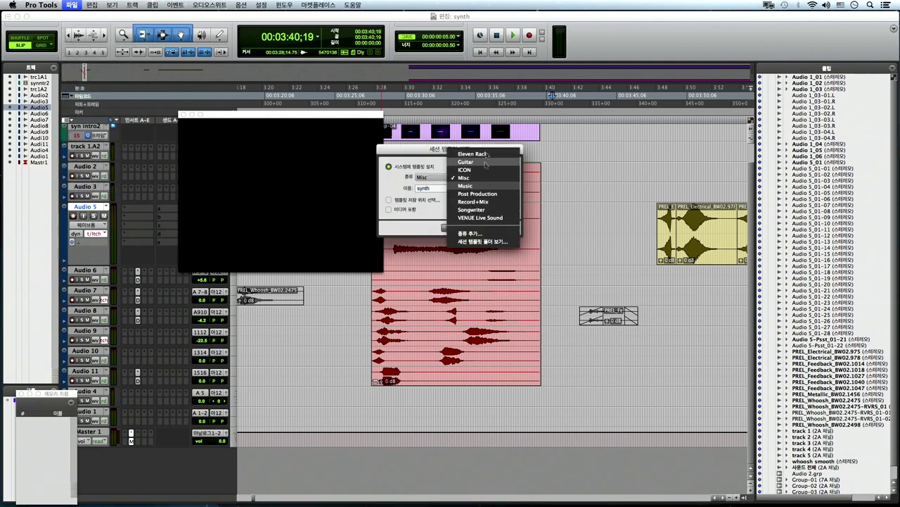
click(439, 187)
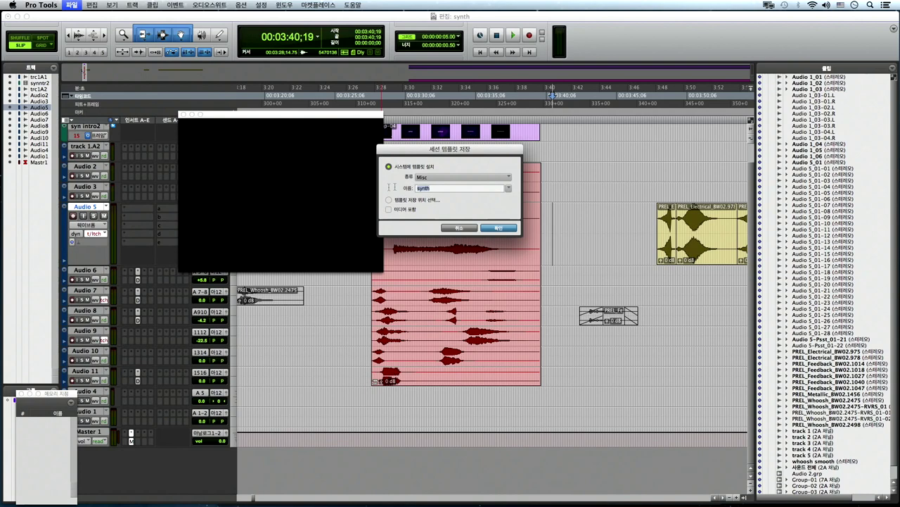
text(lf123)
key(Escape)
- Revert the synth session to its previously saved state and close it without saving changes
click(72, 5)
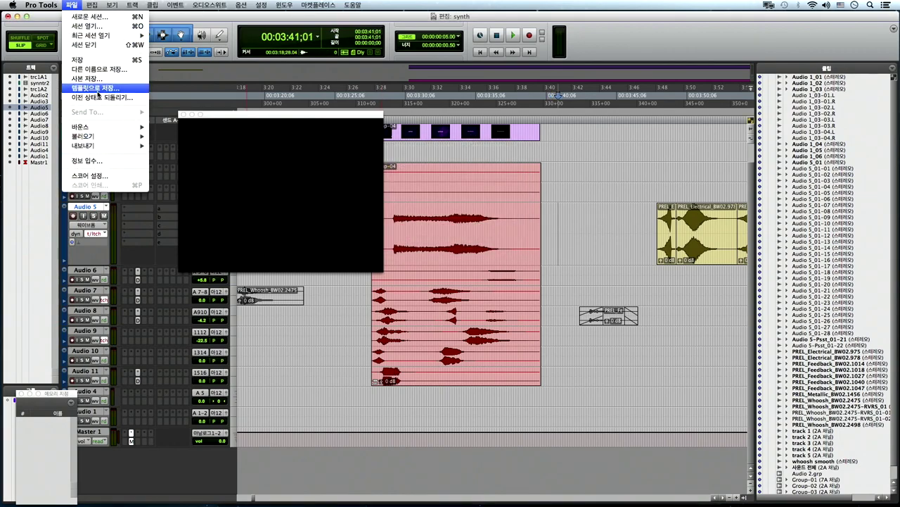
click(102, 98)
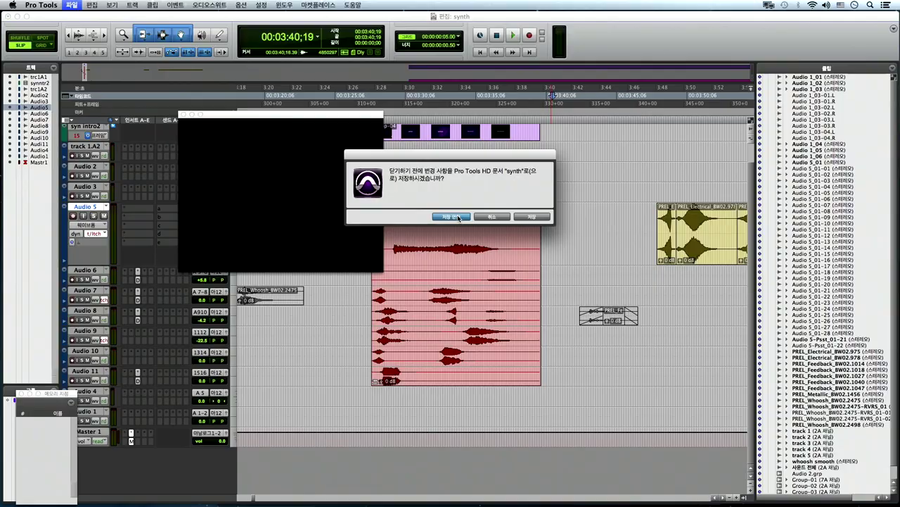
click(458, 217)
- Create a new session named xxxxxxx in the Me folder
click(259, 167)
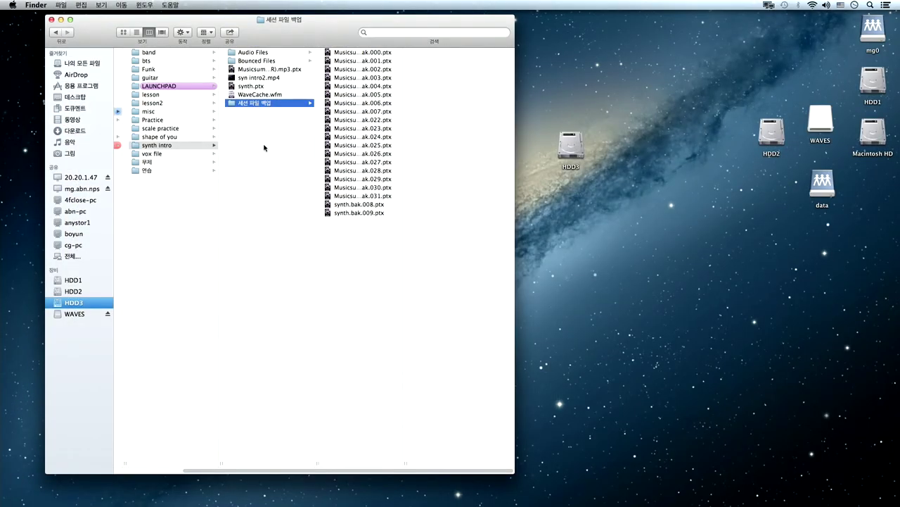
key(Return)
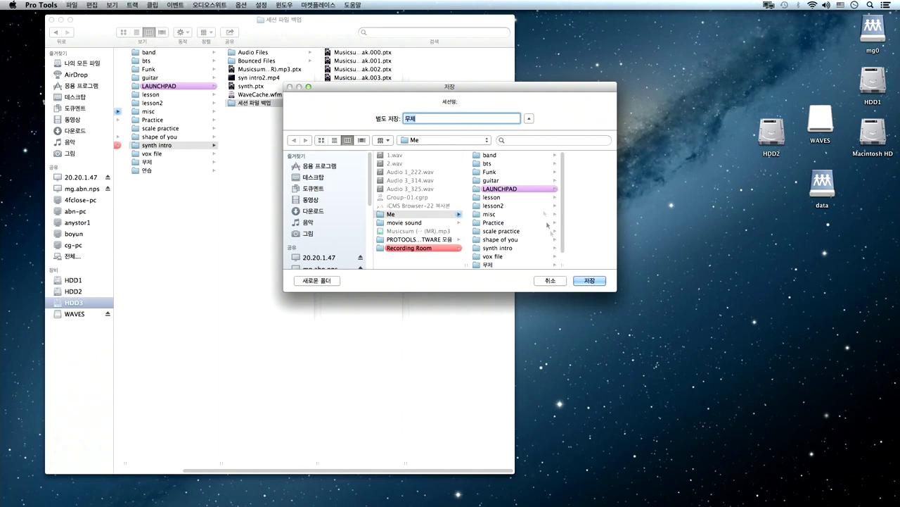
text(xxxxxxx)
click(588, 280)
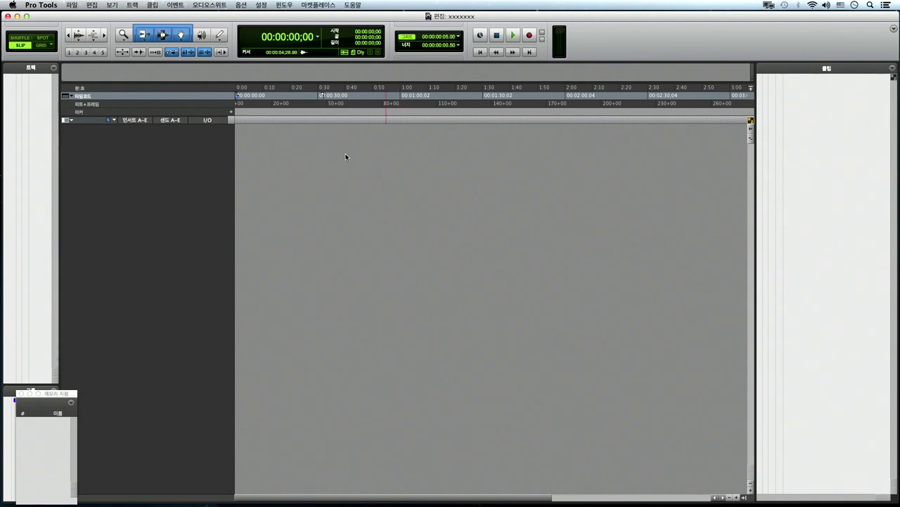
- Start importing session data and choose synth.ptx from the synth intro folder inside Me as the source session
key(alt+shift+i)
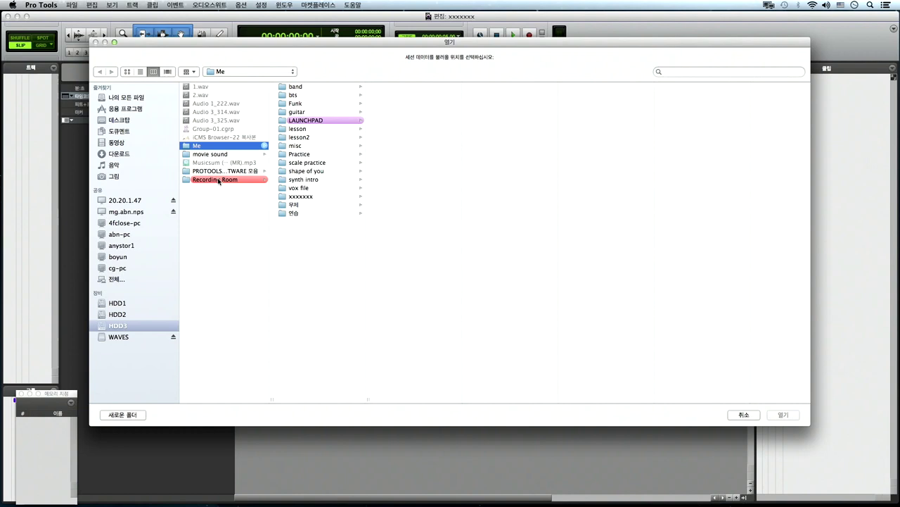
click(219, 180)
click(324, 107)
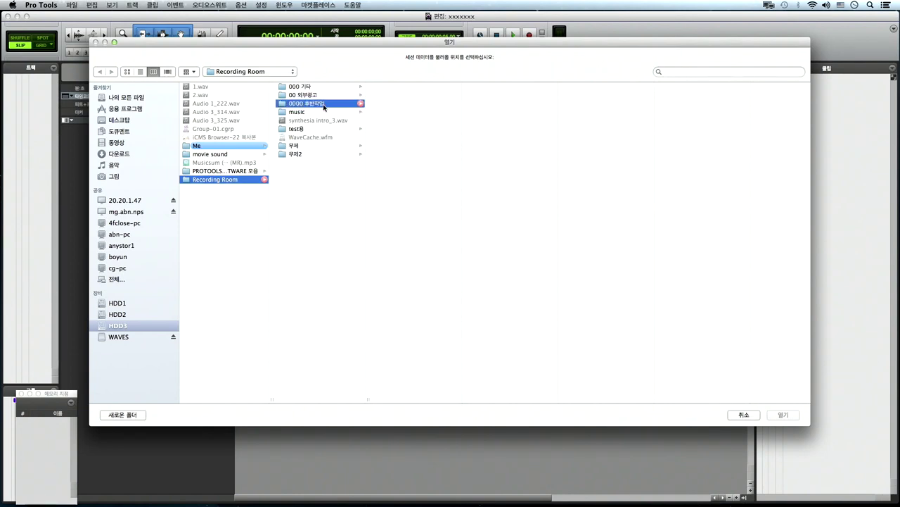
click(213, 144)
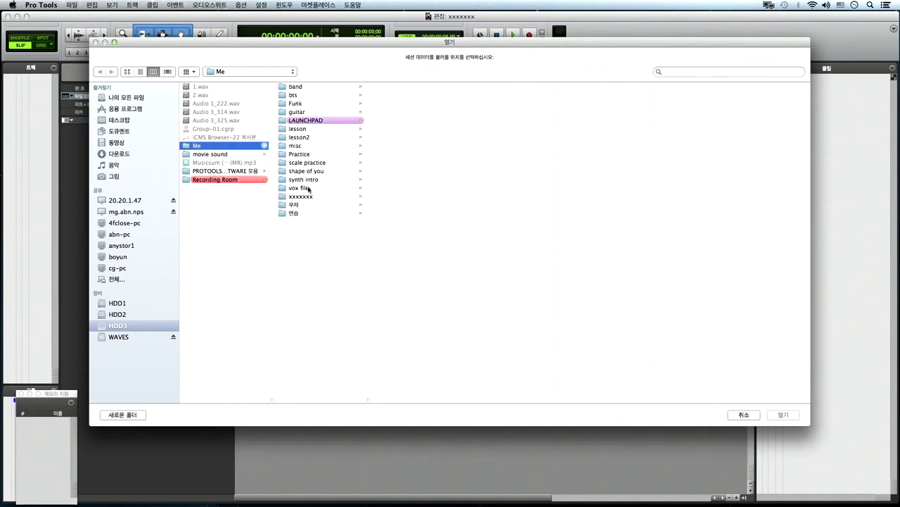
click(307, 205)
click(312, 197)
click(317, 179)
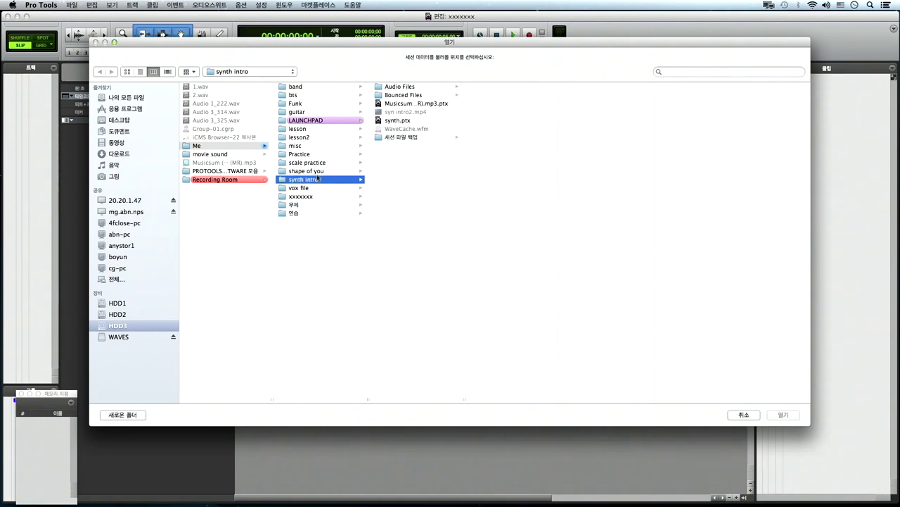
click(316, 154)
click(314, 179)
click(397, 121)
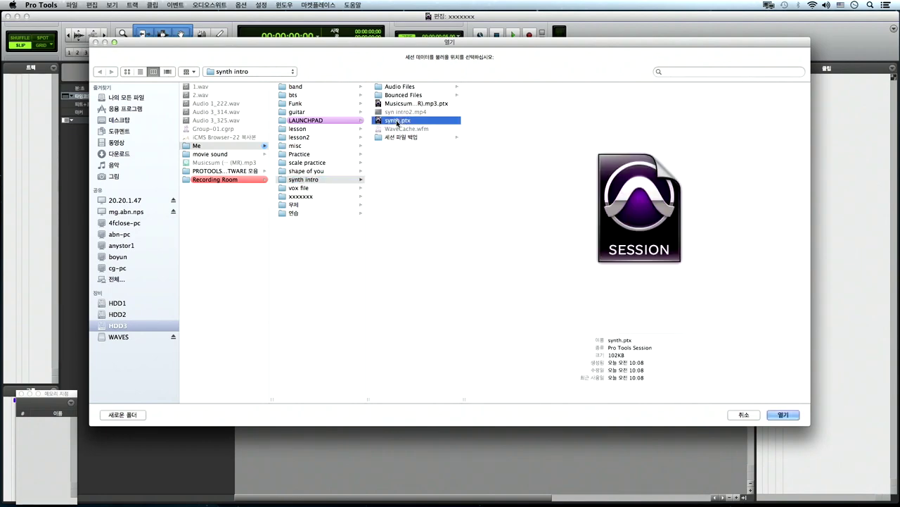
double_click(398, 121)
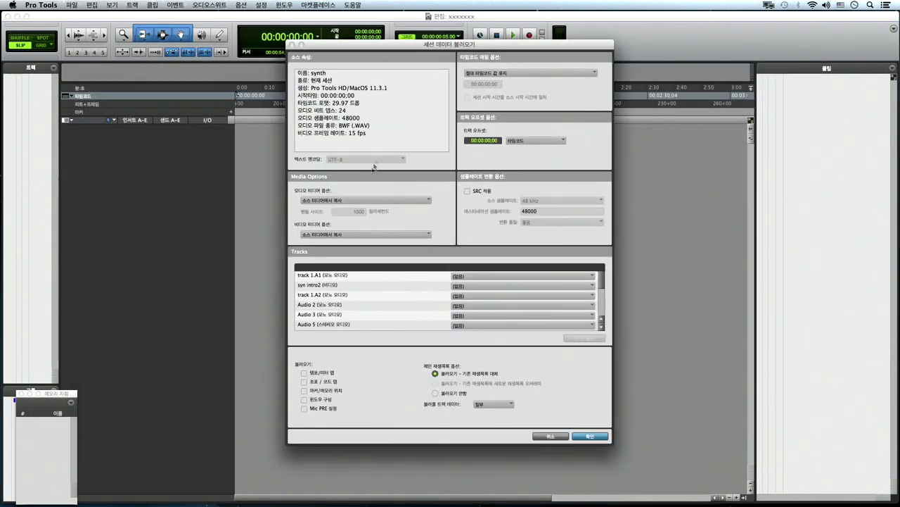
- Import Audio 3 and Audio 5 from the synth session as new tracks, accepting the folder for the copied audio files
click(491, 314)
click(476, 321)
click(480, 325)
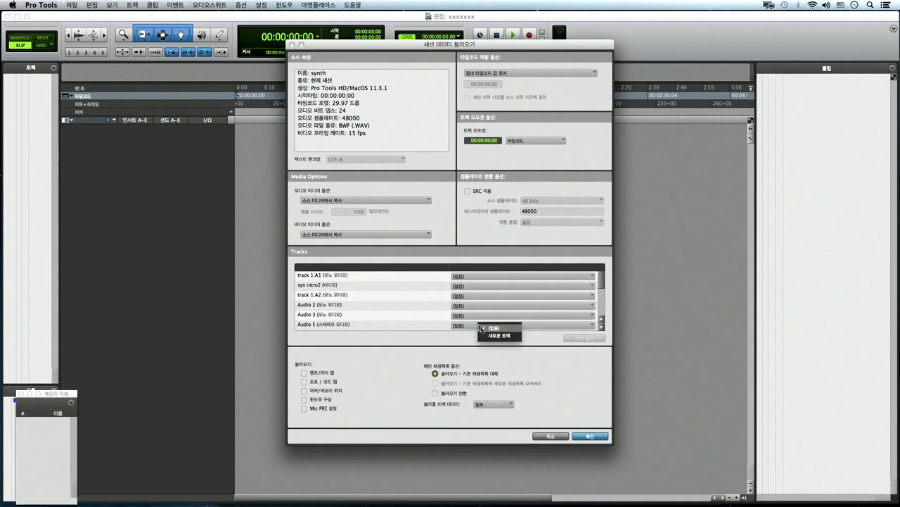
shift+click(479, 325)
click(496, 331)
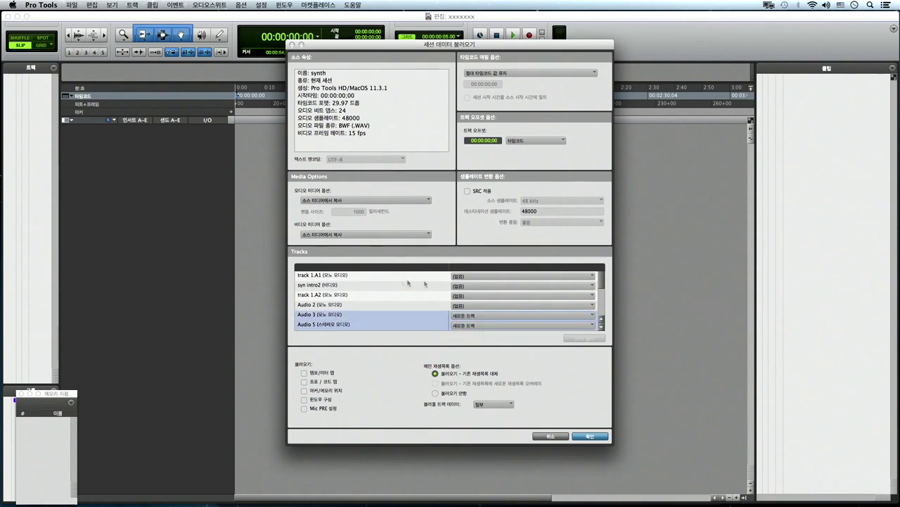
click(586, 436)
click(788, 418)
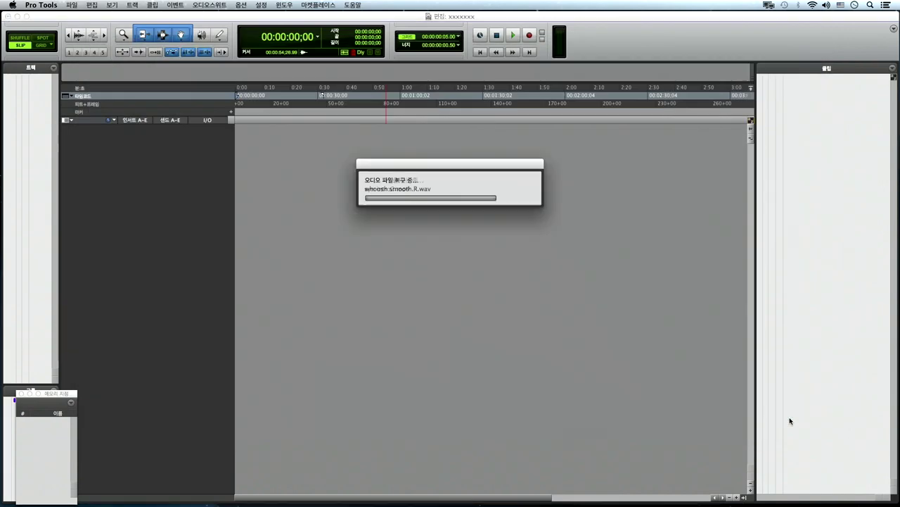
- Examine the imported clips on Audio 3 and Audio 5, including the Group-04 clip, at several magnifications
drag(282, 148, 701, 159)
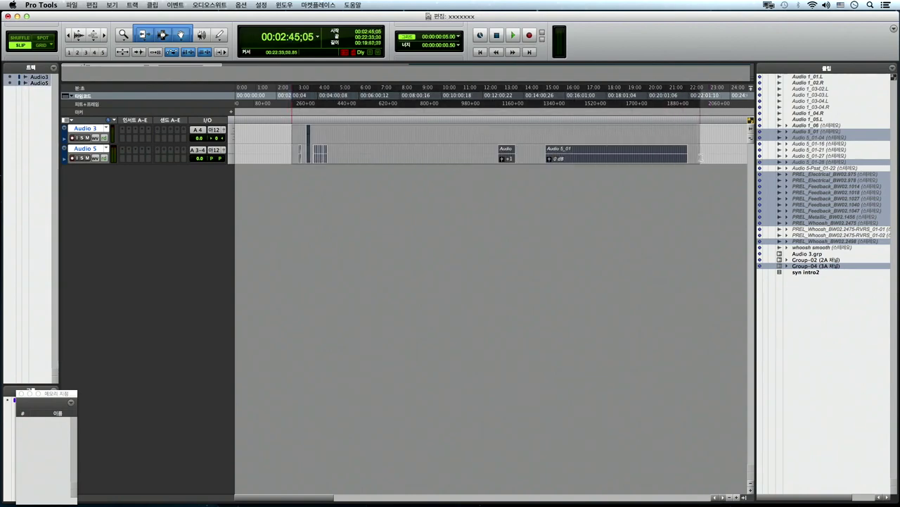
click(701, 158)
key(super+bracketright)
click(365, 158)
key(super+bracketright)
key(super+bracketright)
key(super+bracketright)
click(531, 160)
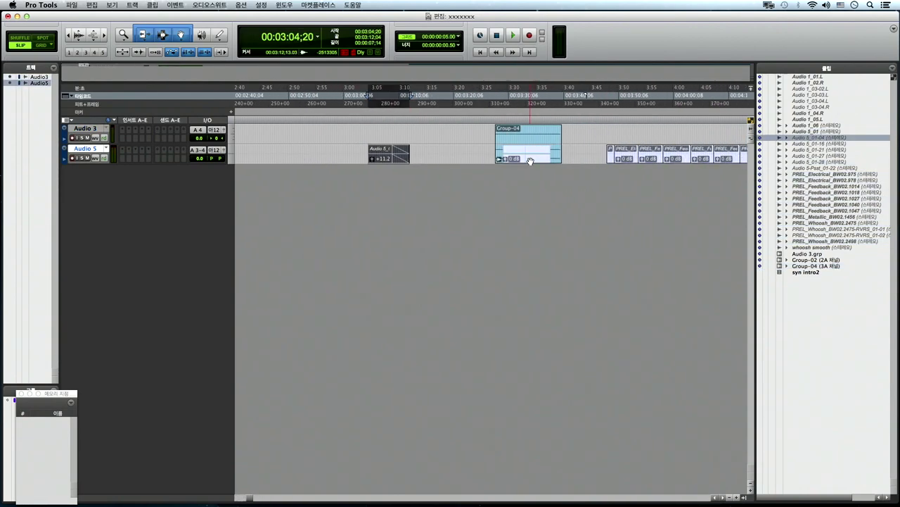
key(super+bracketleft)
key(super+bracketleft)
key(super+bracketleft)
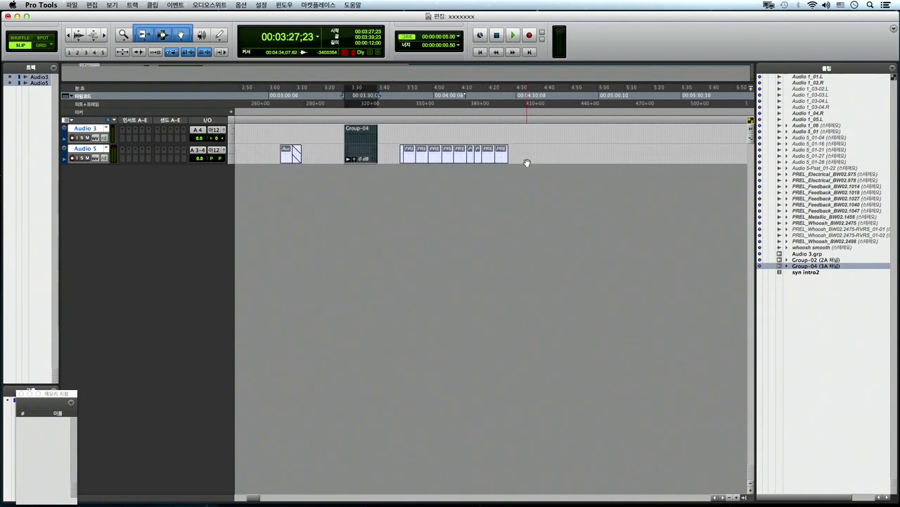
scroll(527, 162, right, 3)
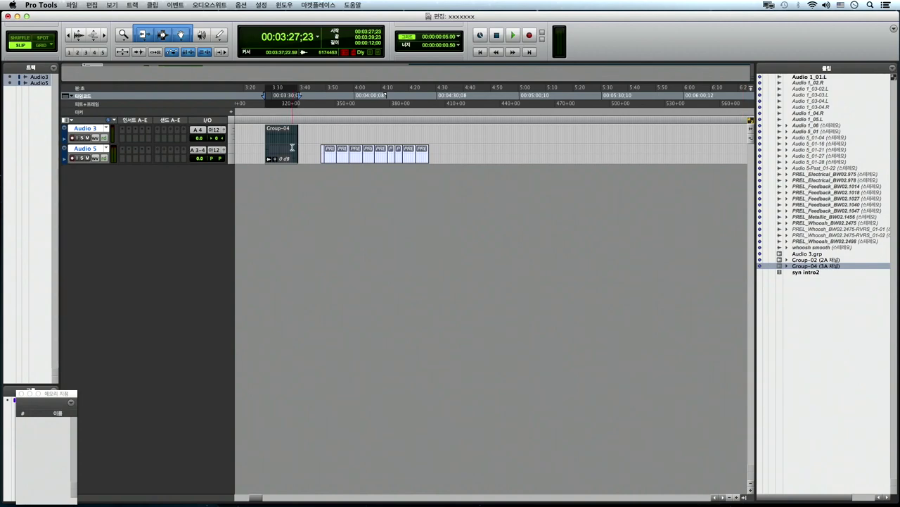
- Inspect the imported PREL clips on Audio 5 and the surrounding timeline, ending with the edit cursor at 00:04:52;04
drag(313, 153, 490, 155)
key(super+bracketright)
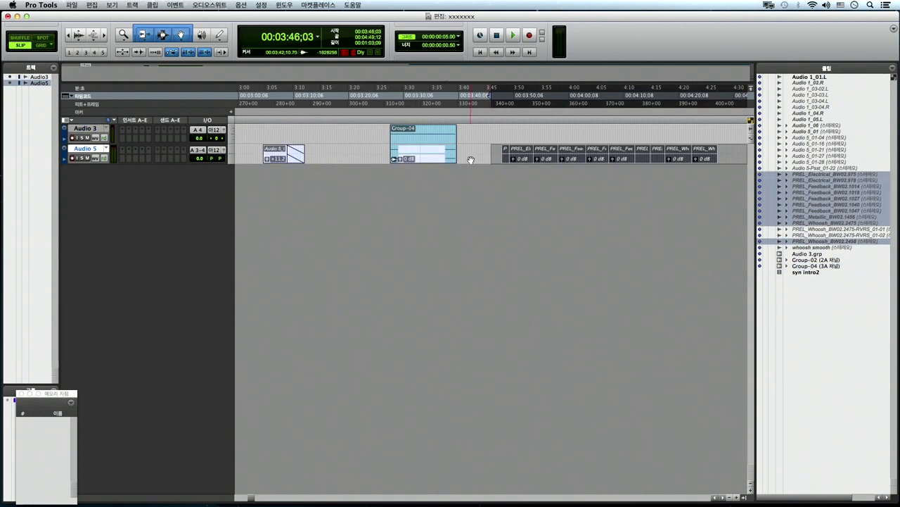
click(326, 155)
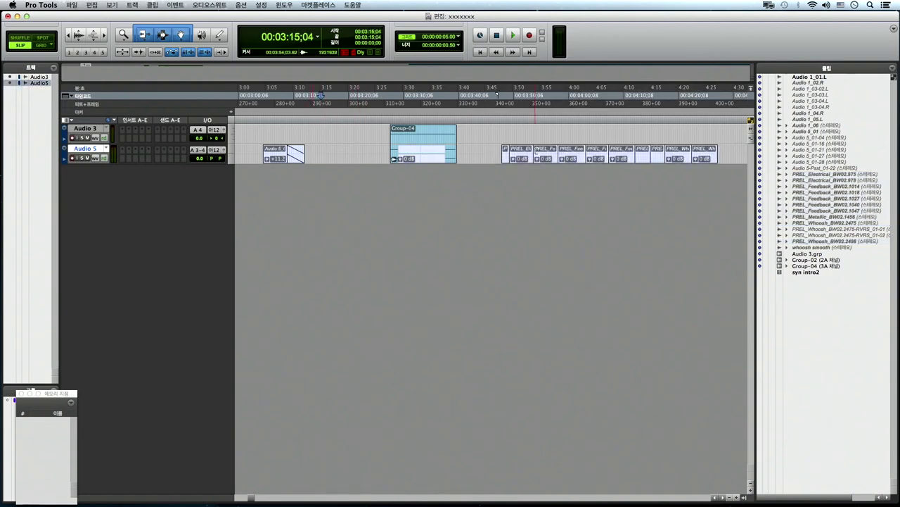
key(super+bracketleft)
drag(627, 152, 460, 151)
click(350, 155)
key(super+bracketleft)
key(super+bracketleft)
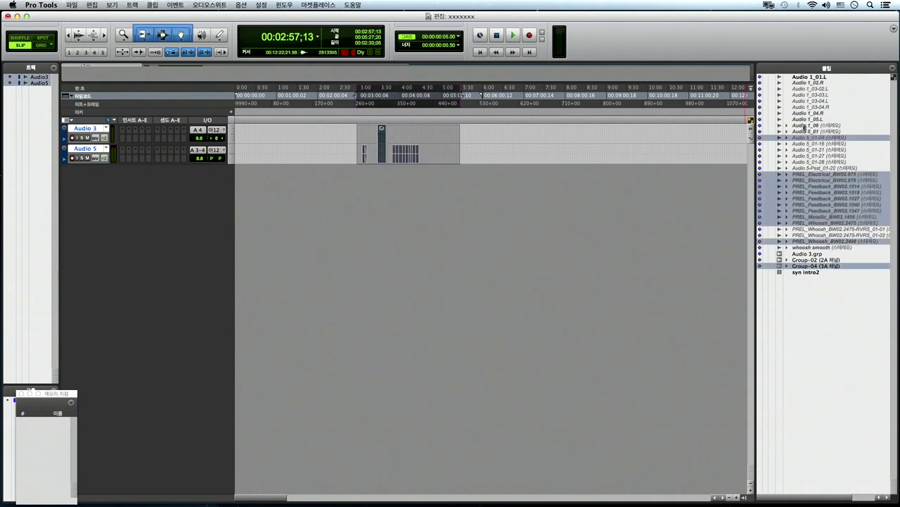
click(436, 155)
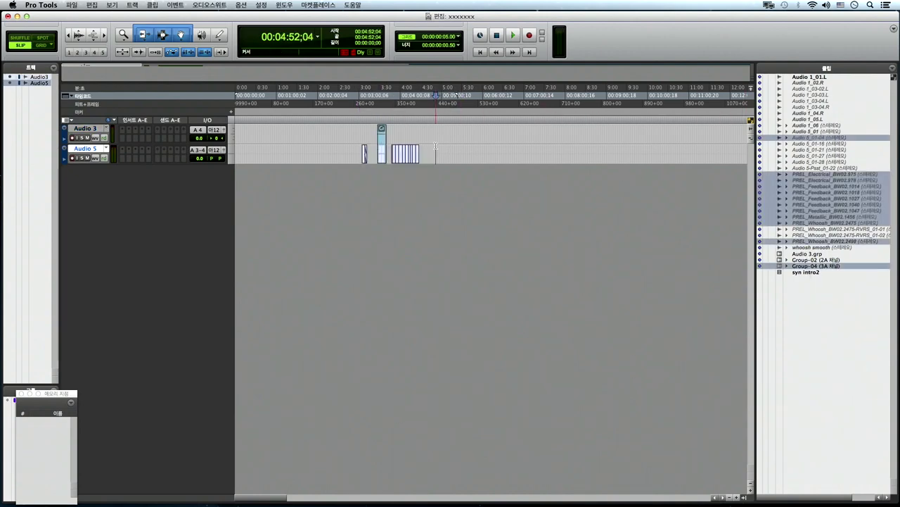
- Review the whole timeline of the imported tracks and place the edit cursor at 00:02:35;18 on Audio 3
click(77, 9)
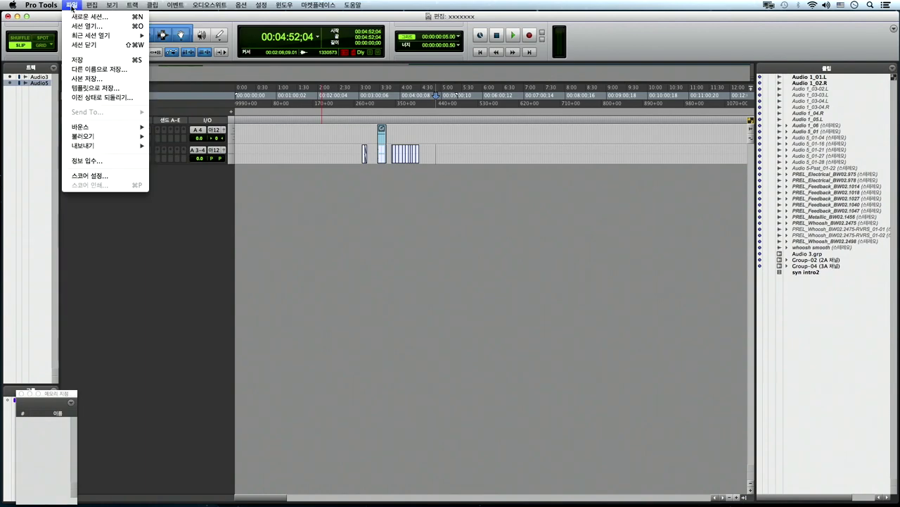
click(88, 99)
drag(271, 171, 547, 171)
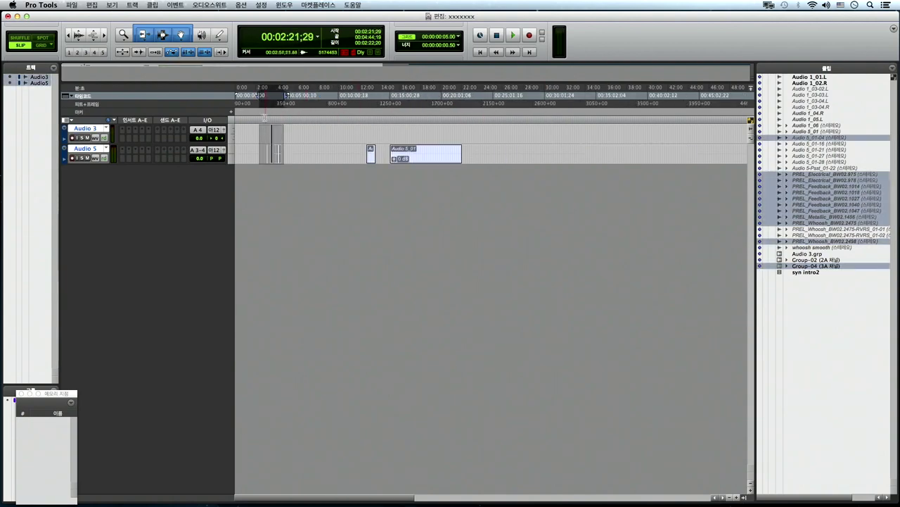
key(super+bracketright)
click(338, 149)
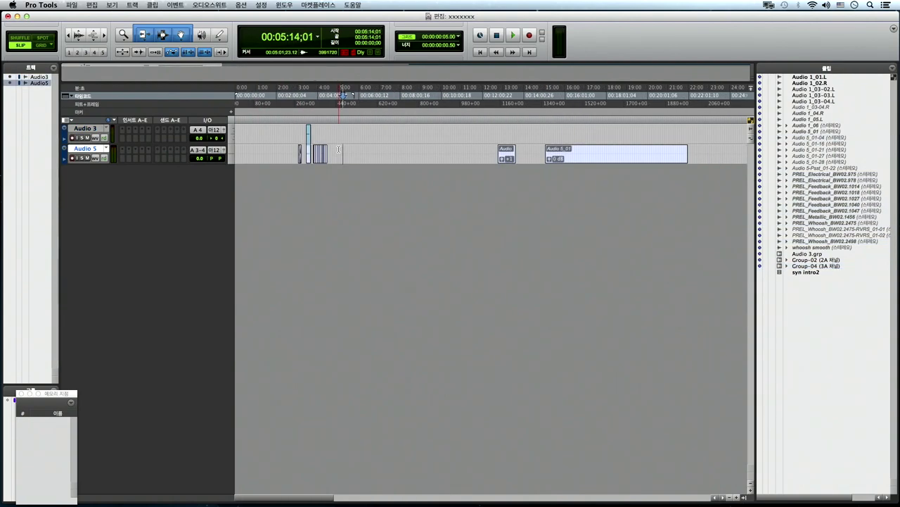
shift+click(295, 134)
click(289, 134)
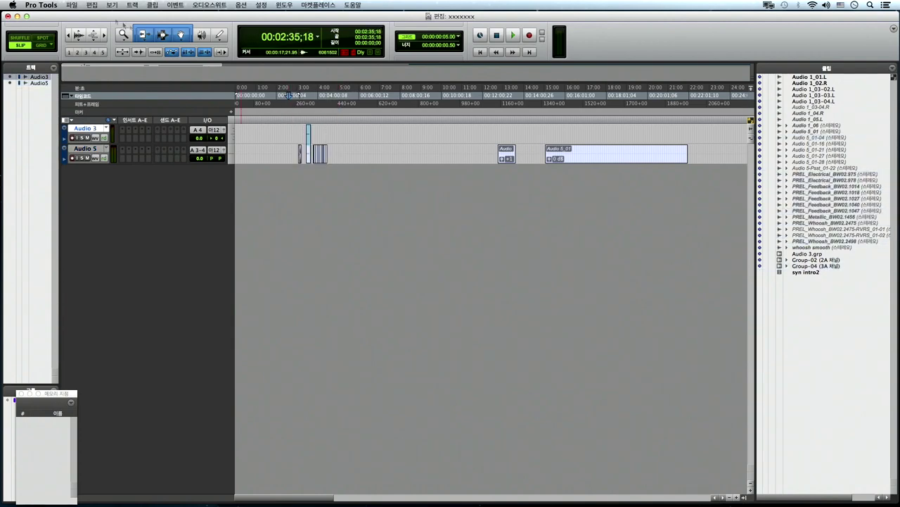
- Revert the xxxxxxx session to its last saved version
click(74, 5)
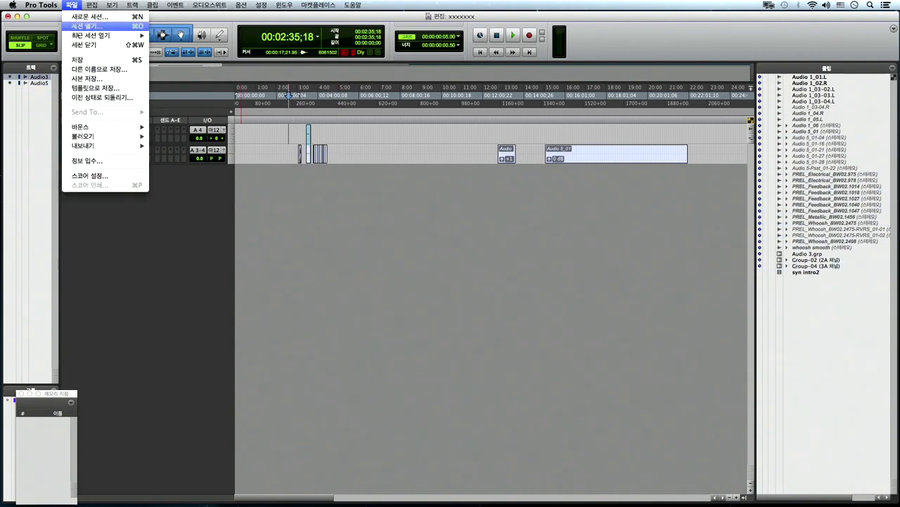
click(98, 98)
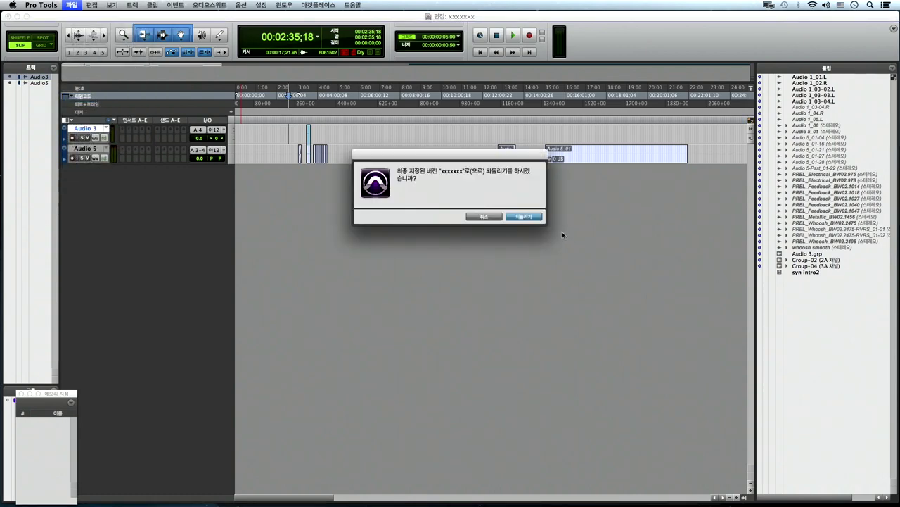
click(533, 223)
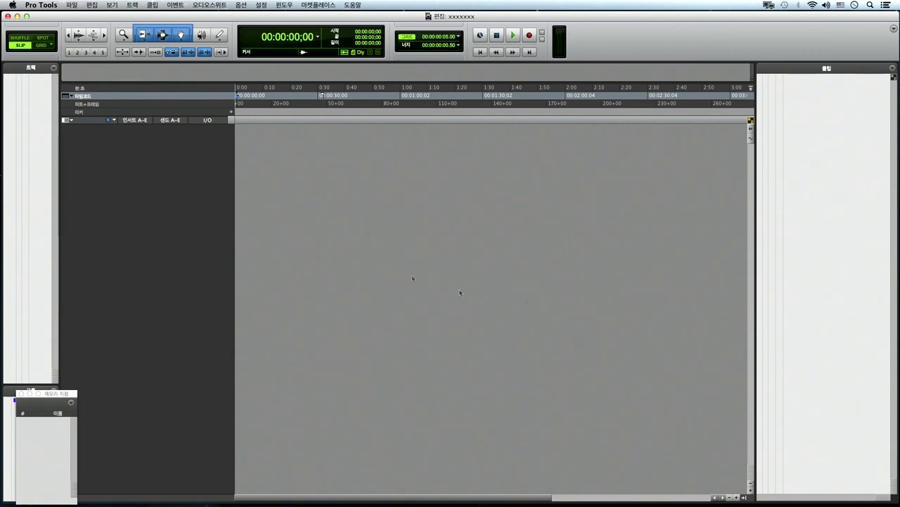
- Switch to Finder, open synth.ptx from the synth intro folder, and move the video window off the centre of the timeline
click(72, 5)
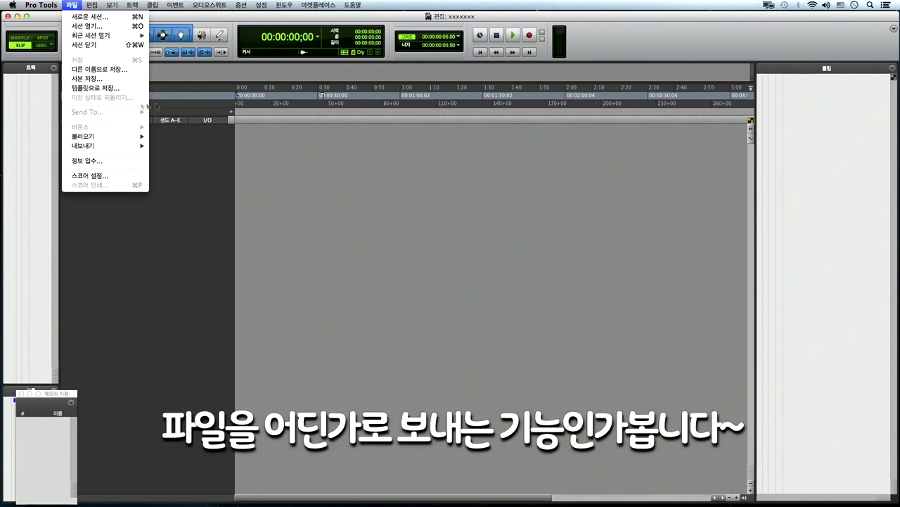
click(286, 140)
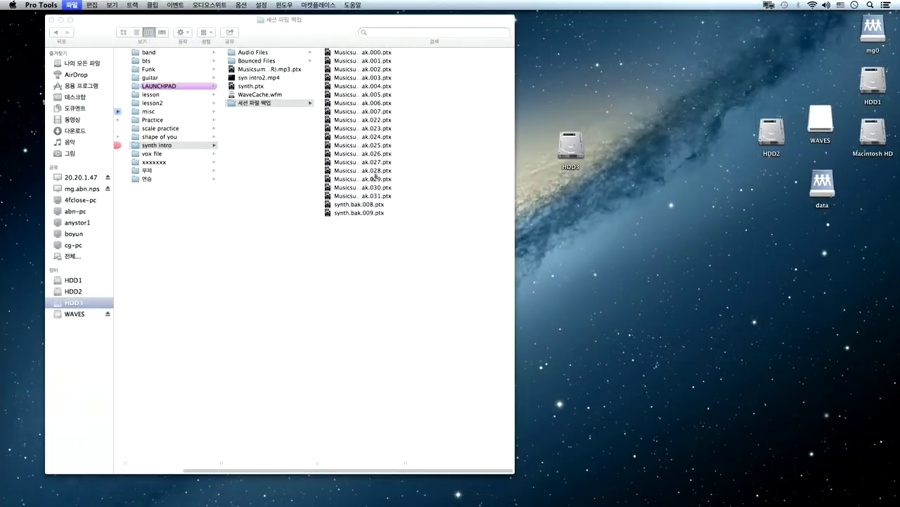
click(259, 87)
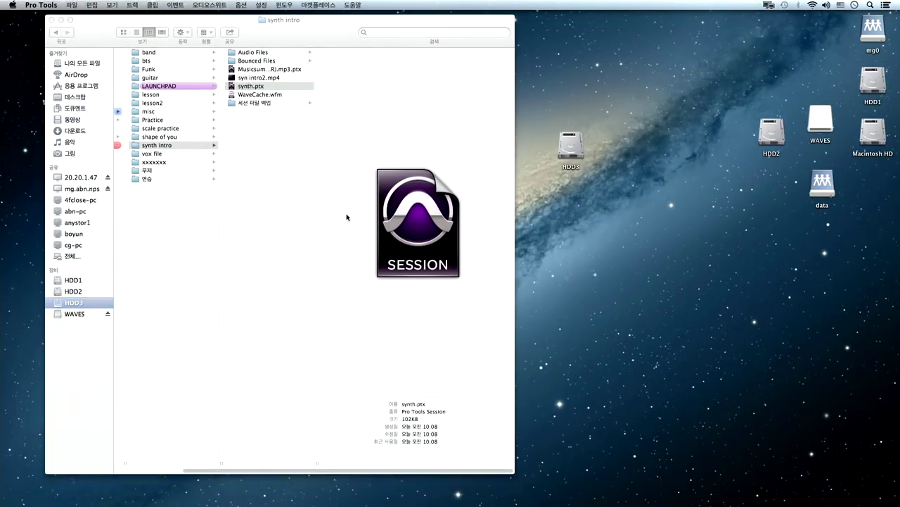
key(super+o)
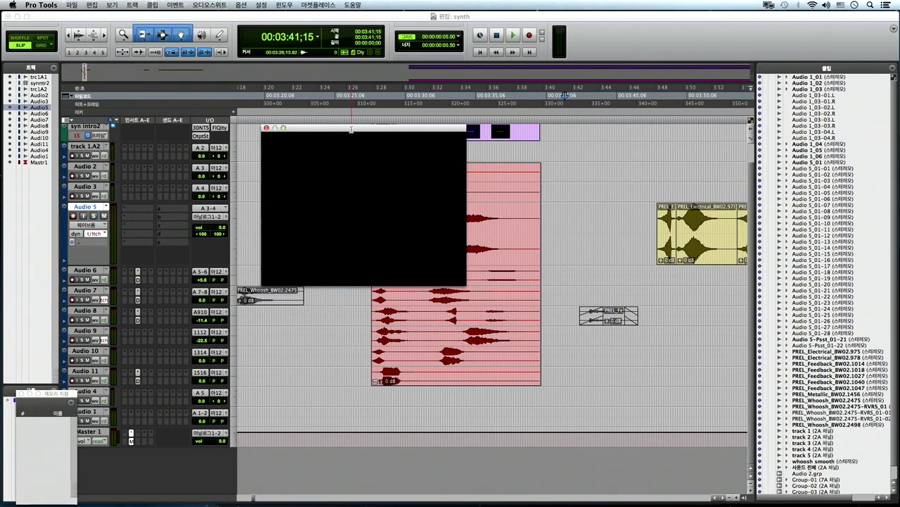
drag(351, 129, 728, 118)
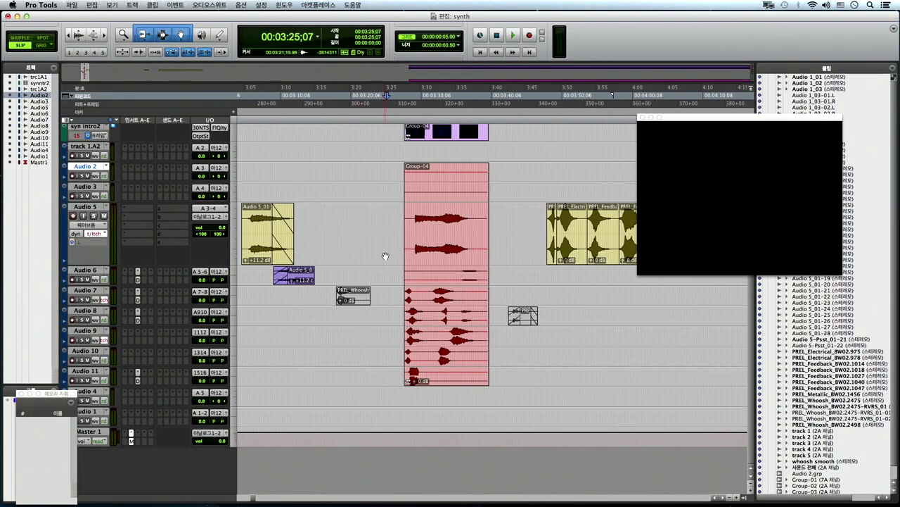
- Try range selections on the first PREL clips of Audio 5 and on Audio 3 from 00:03:49;01 for about 7 seconds
click(552, 226)
scroll(520, 224, right, 2)
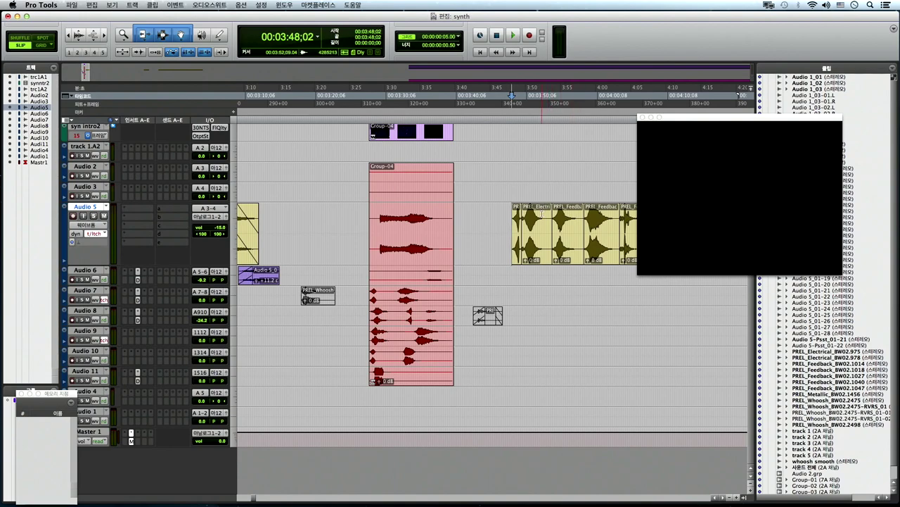
key(super+bracketright)
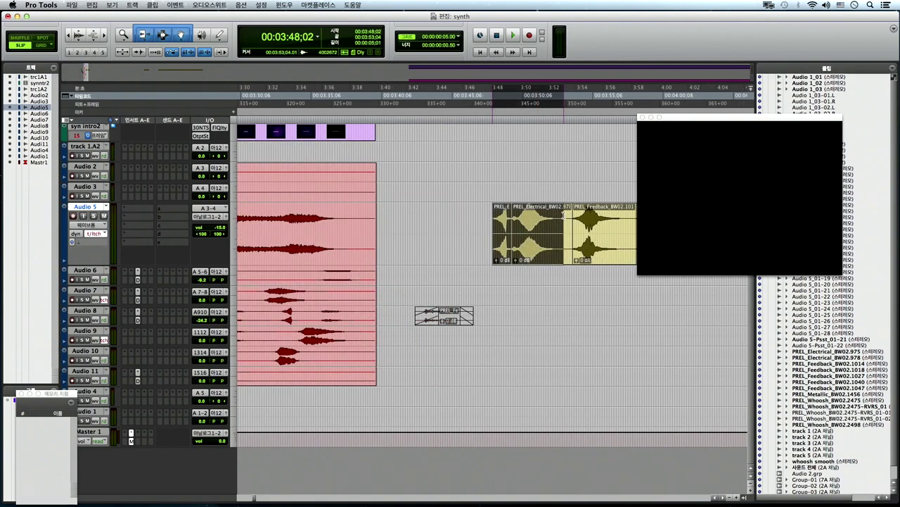
key(shift+Tab)
key(shift+Tab)
drag(495, 188, 605, 189)
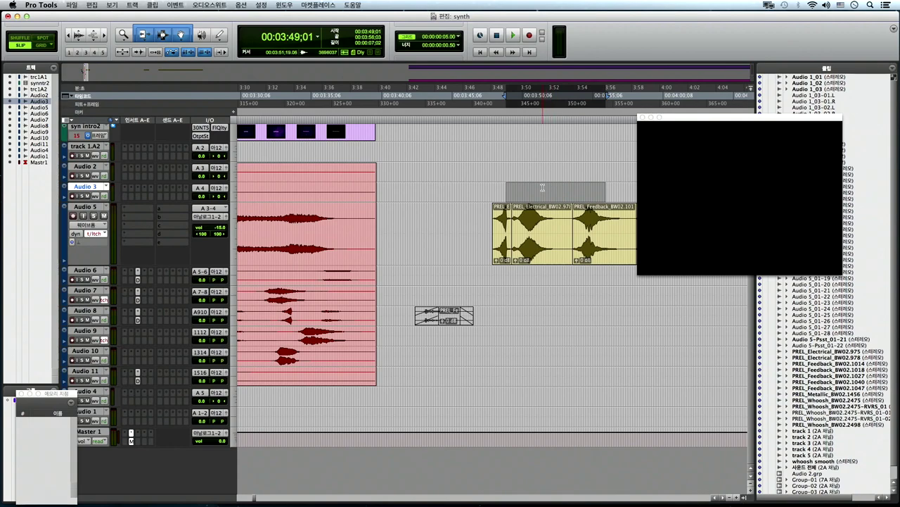
- Select a range of about 14 seconds starting at 00:03:58;08 across the PREL_Feedback clips on Audio 5
scroll(496, 219, right, 1)
key(super+bracketleft)
key(super+bracketleft)
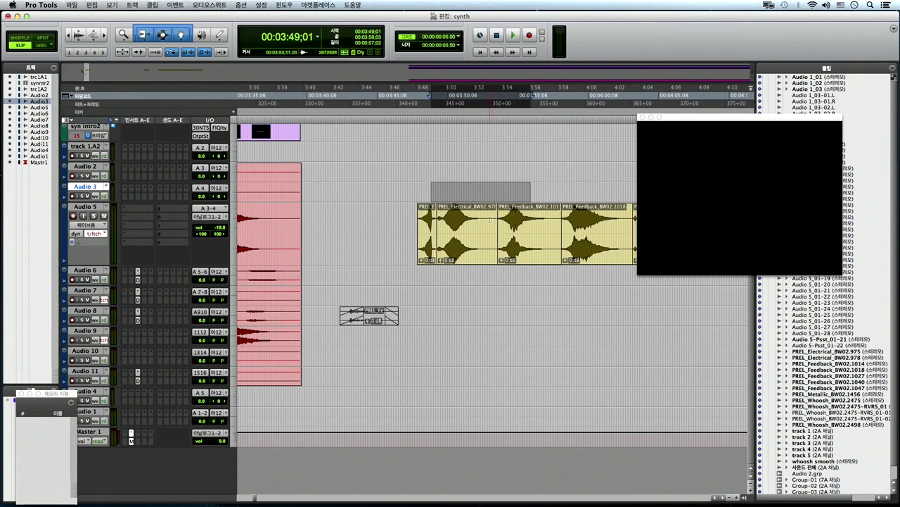
drag(497, 192, 571, 190)
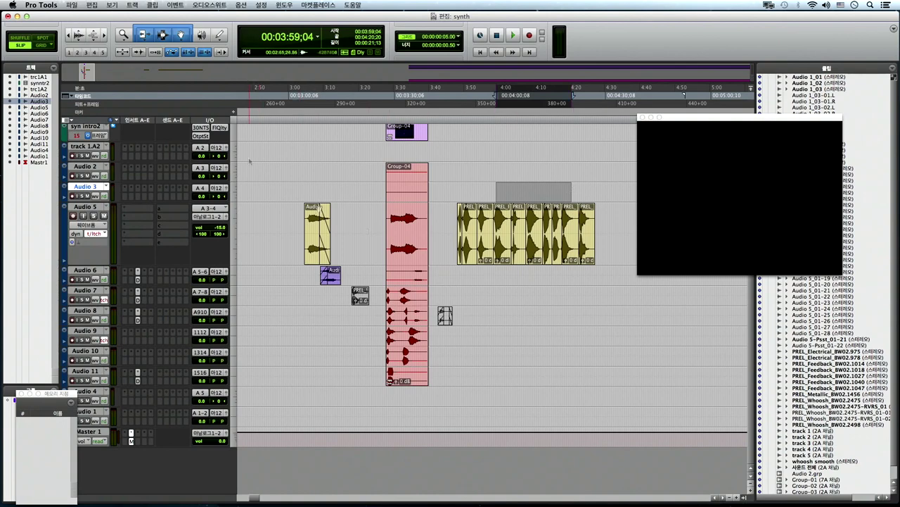
drag(494, 250, 544, 250)
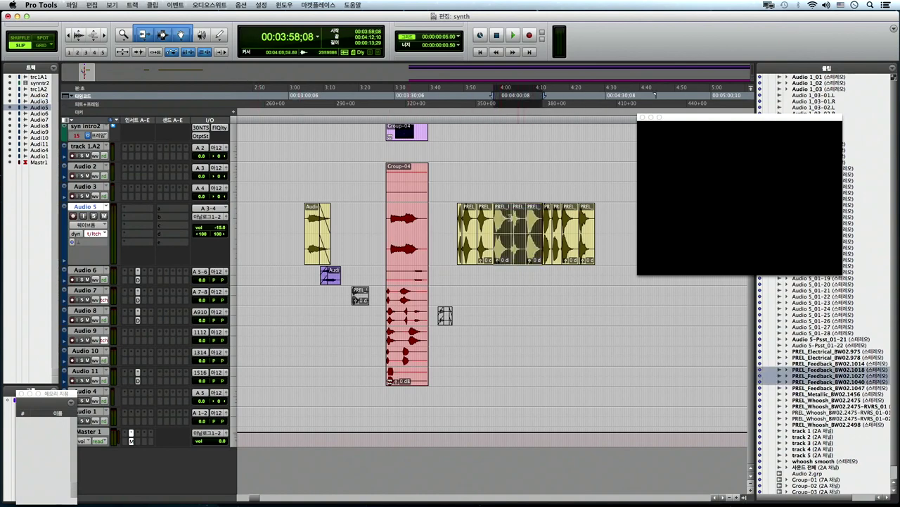
- Open the Bounce to Disk settings and review the file type and format choices, keeping WAV and interleaved
click(72, 5)
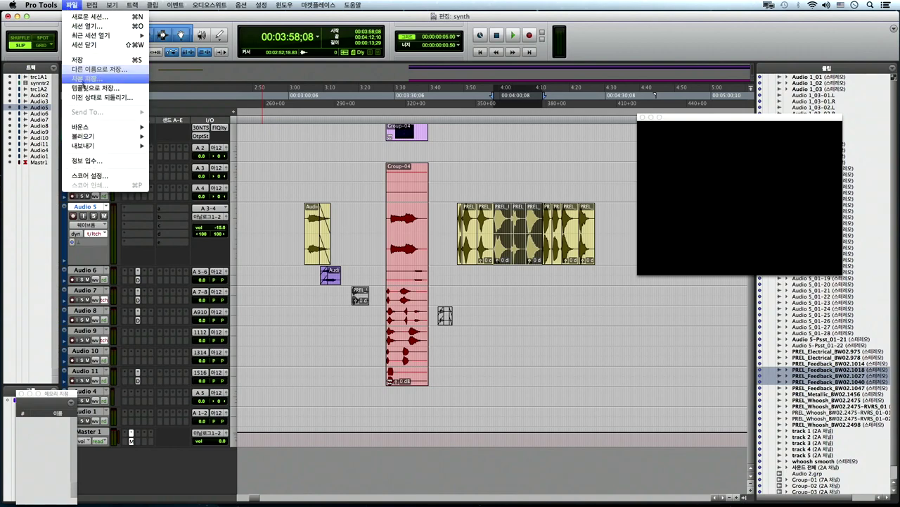
mouse_move(134, 126)
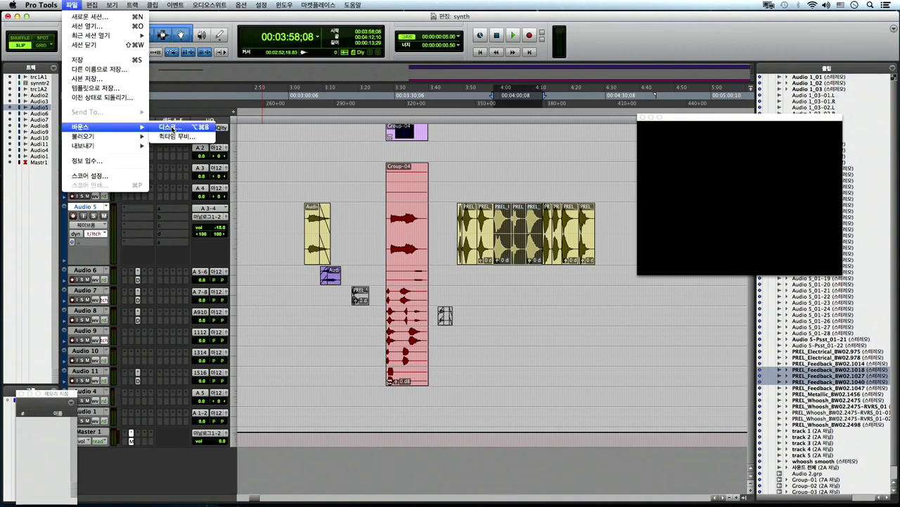
click(173, 129)
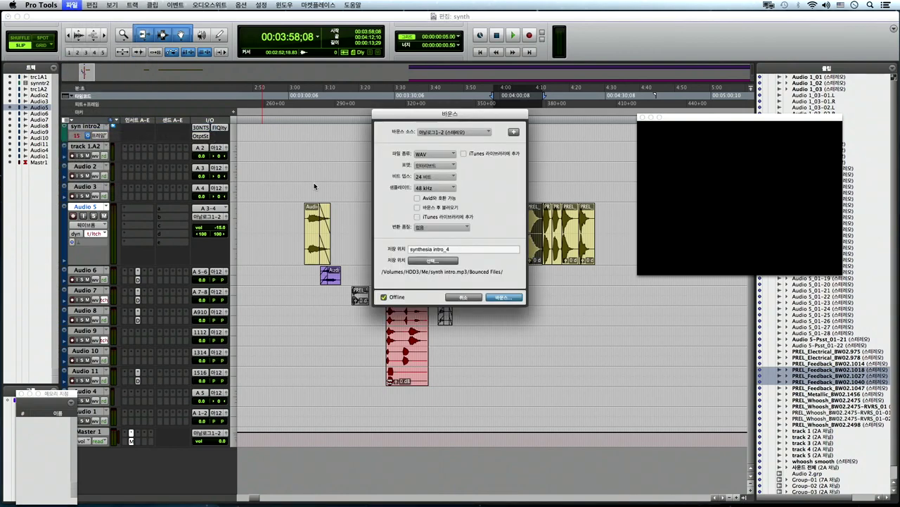
click(443, 154)
click(443, 154)
click(444, 155)
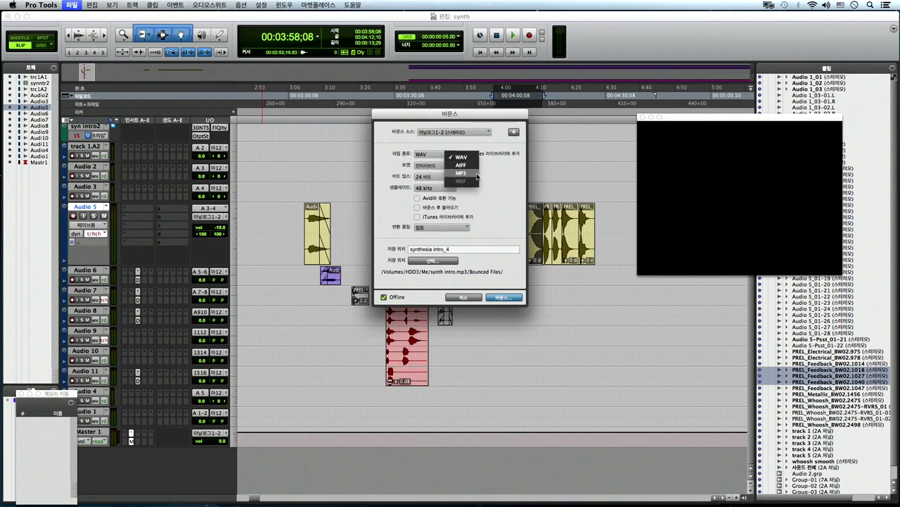
click(427, 156)
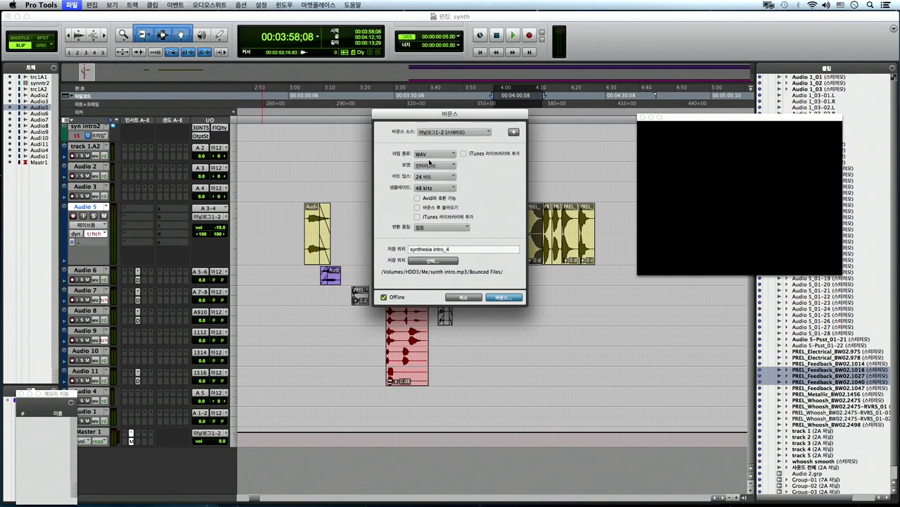
click(433, 166)
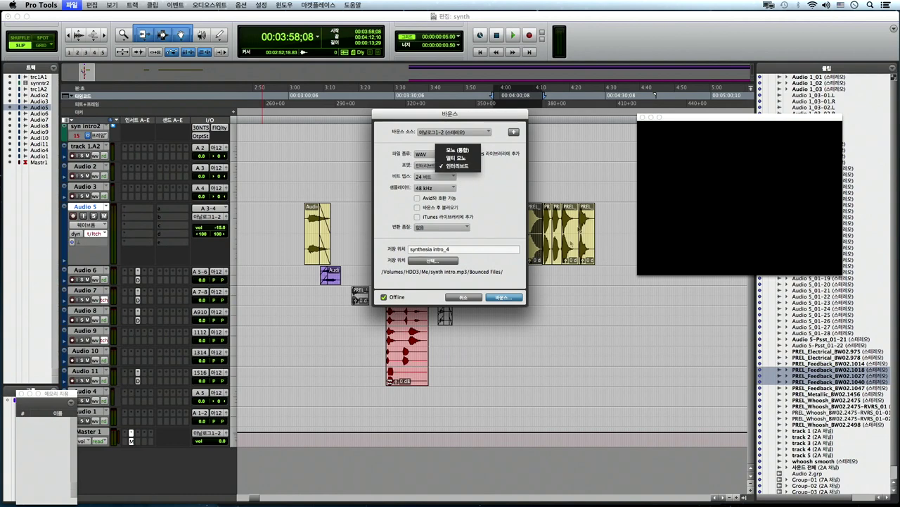
click(440, 167)
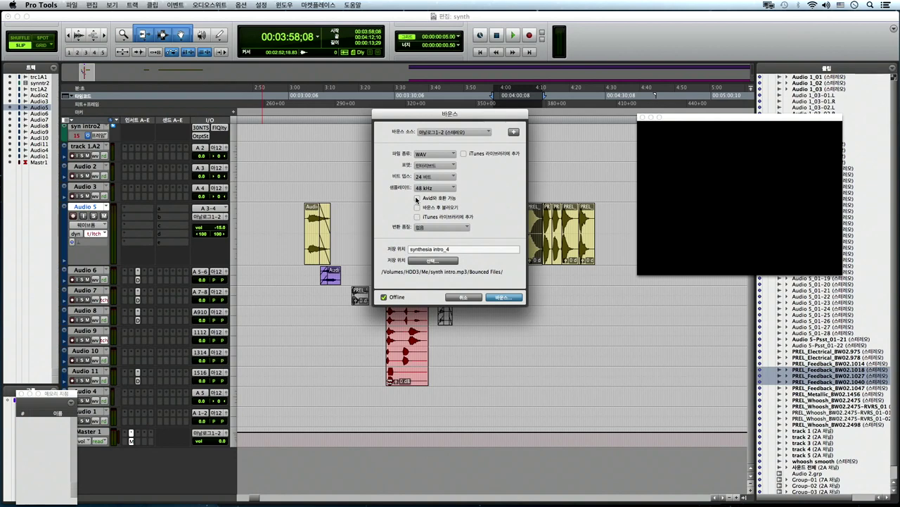
- Check the Avid compatibility, format, bit depth and conversion quality options of the bounce, leaving them as set
click(416, 199)
click(417, 199)
click(443, 166)
click(455, 176)
click(428, 227)
click(443, 231)
- Name the bounce file "bounce" and choose the Bounced Files folder inside synth intro as its destination
key(Tab)
text(bounce)
click(427, 261)
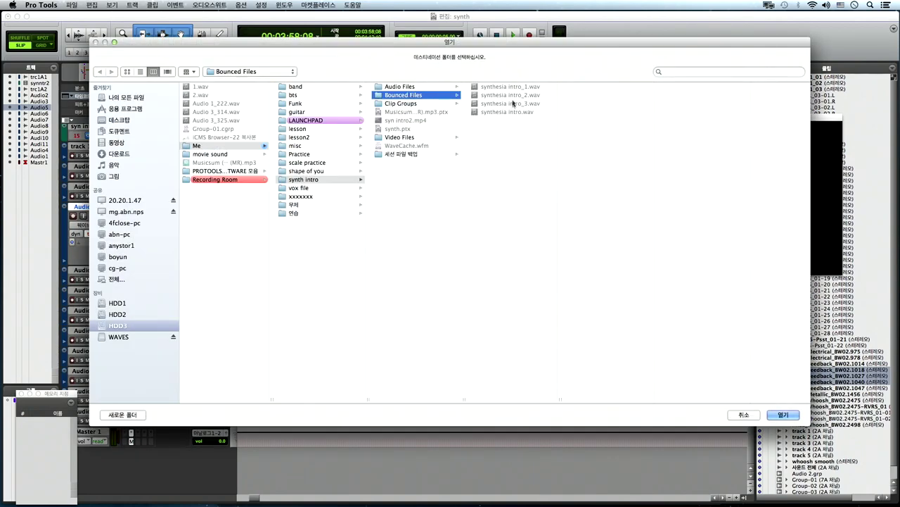
click(781, 414)
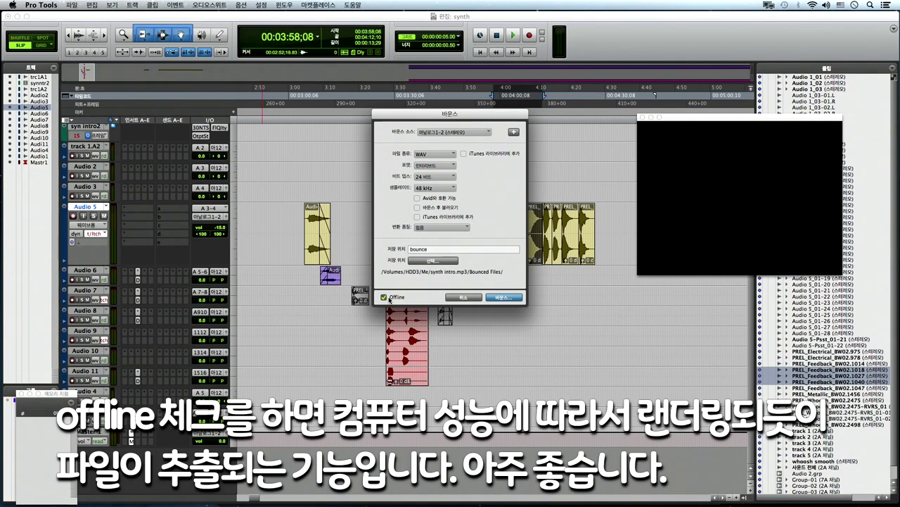
- Switch the Offline option off and on again, and bounce the selected Audio 5 range to disk
click(389, 300)
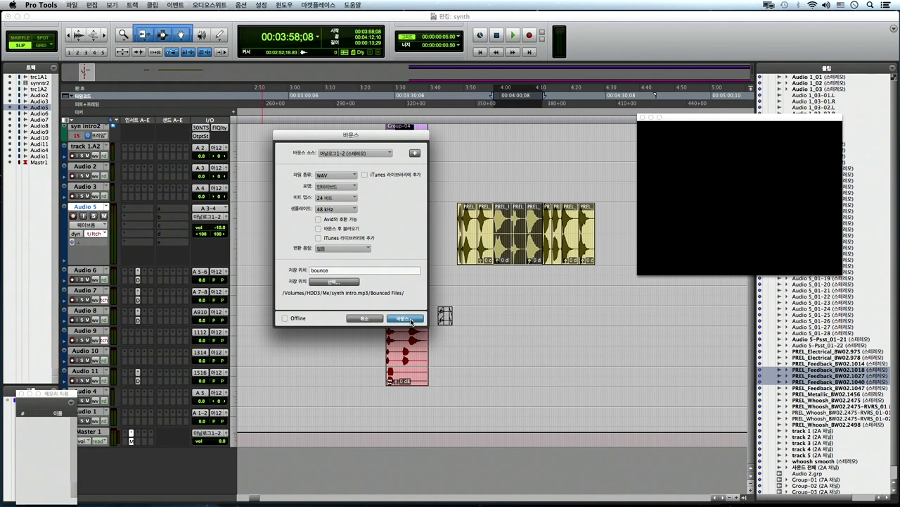
click(284, 318)
click(405, 319)
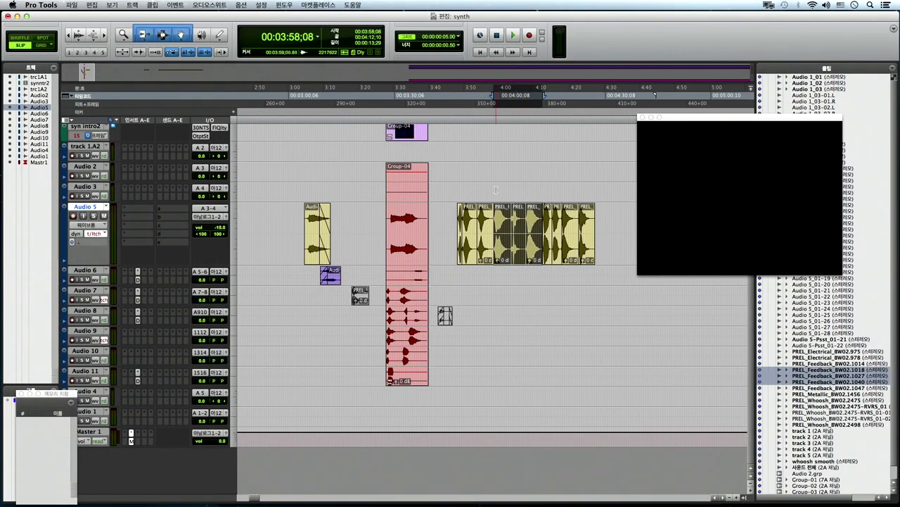
- Bounce the same range to disk again as bounce_1 with the Offline option enabled
click(73, 5)
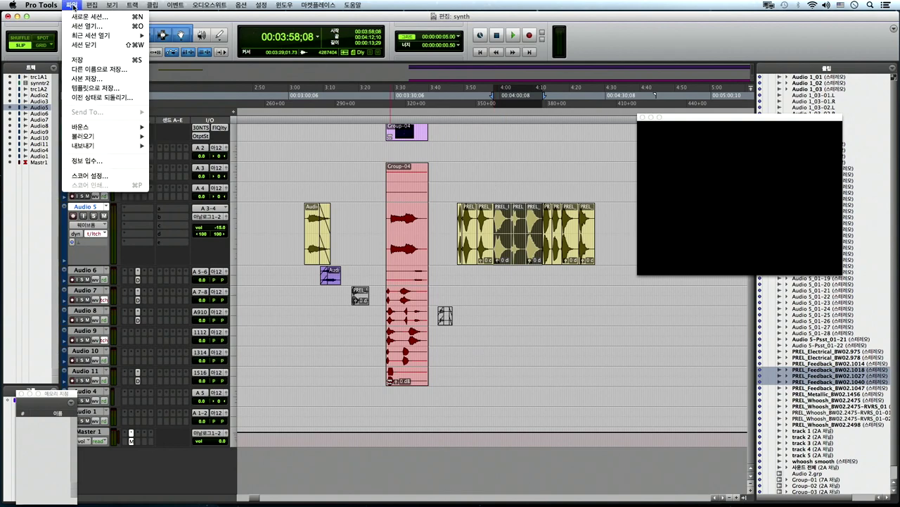
mouse_move(91, 127)
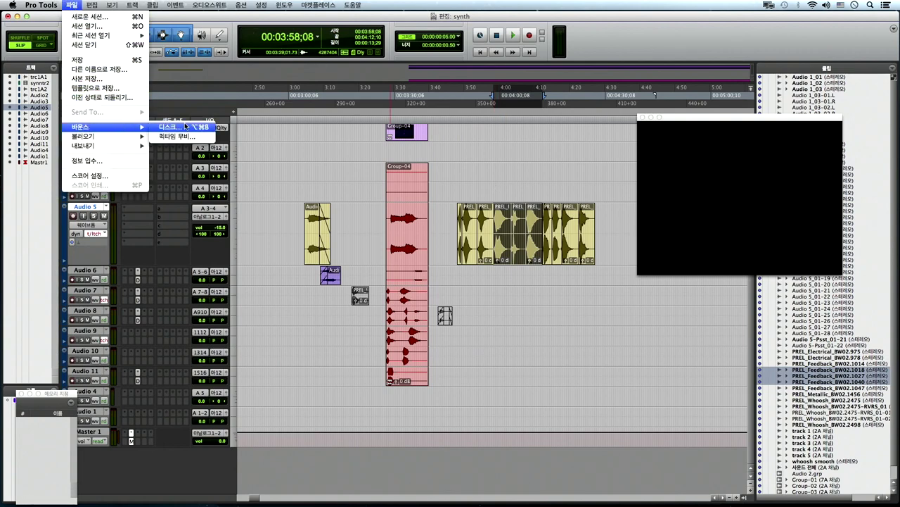
click(186, 126)
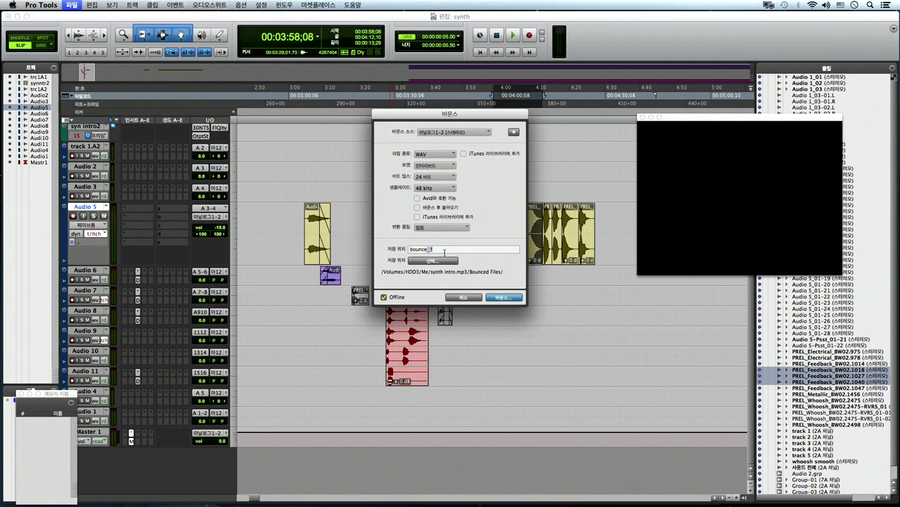
click(503, 298)
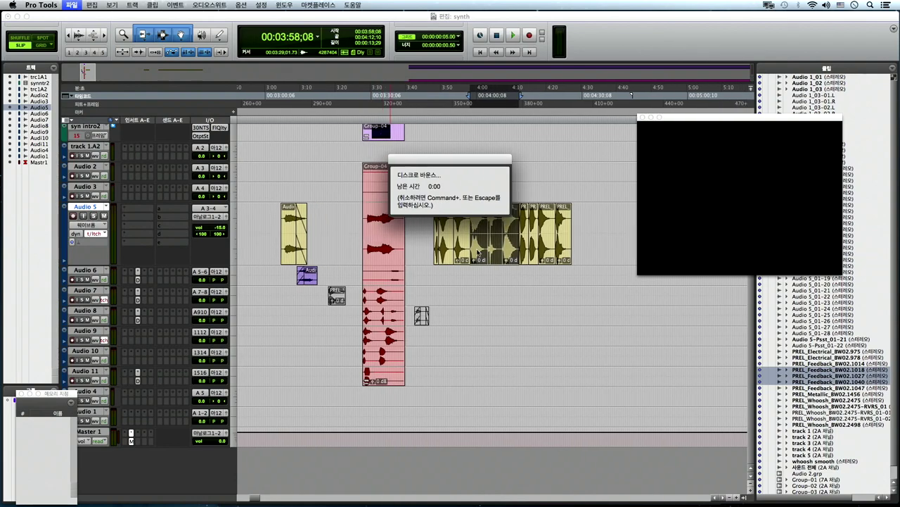
- Switch to Finder, look into the Bounced Files folder of synth intro, and return to Pro Tools
key(super+Tab)
click(268, 69)
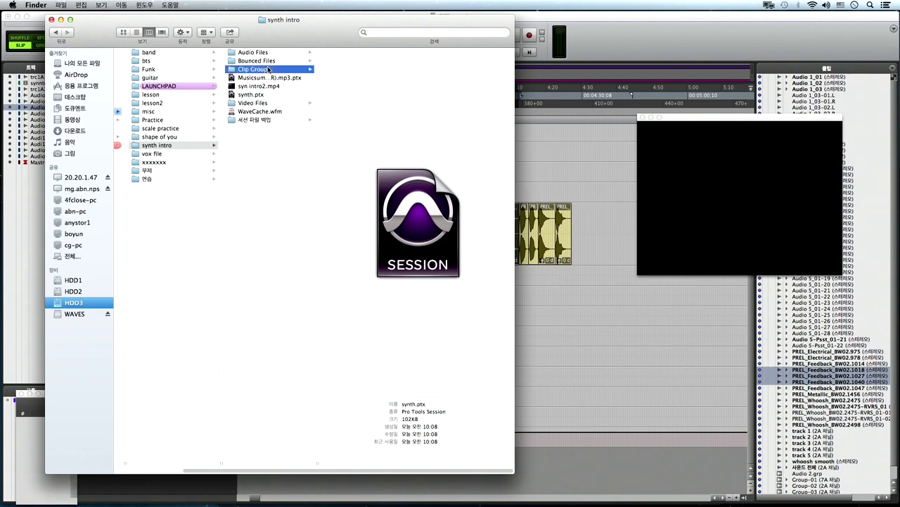
click(281, 61)
key(super+Tab)
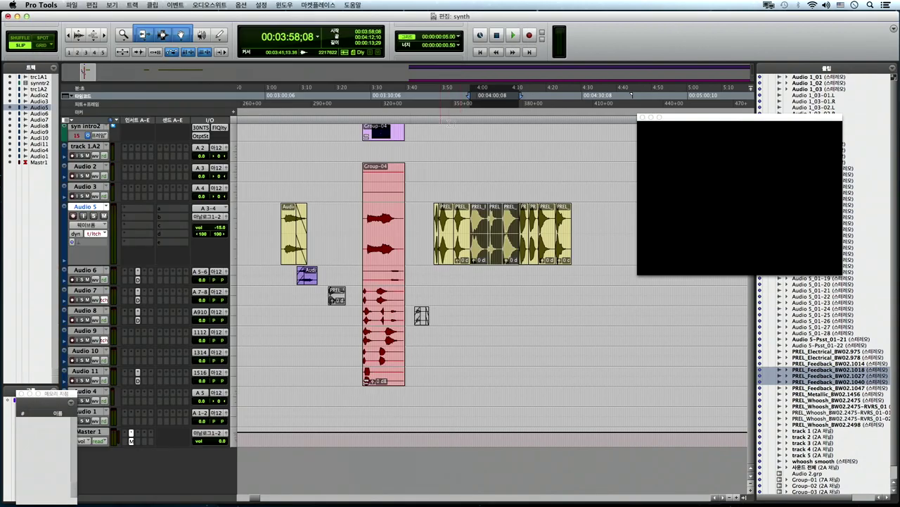
- Try range selections on Audio 5 and Master 1, ending with about 24 seconds from 00:03:48;02 across the PREL clips on Audio 5
click(430, 192)
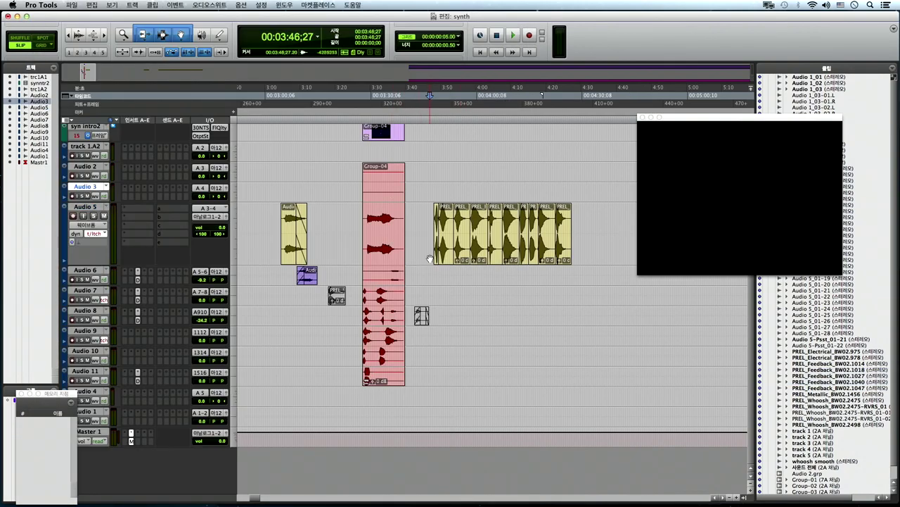
drag(434, 229, 520, 224)
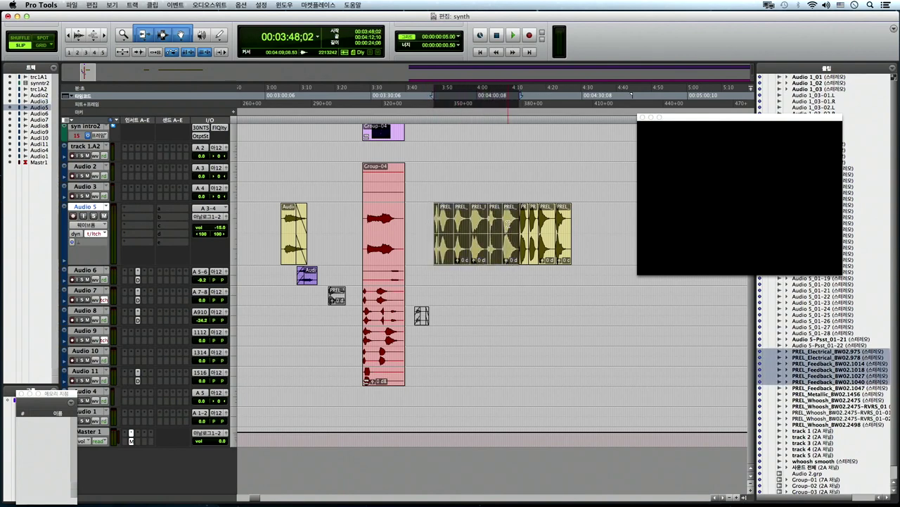
click(451, 436)
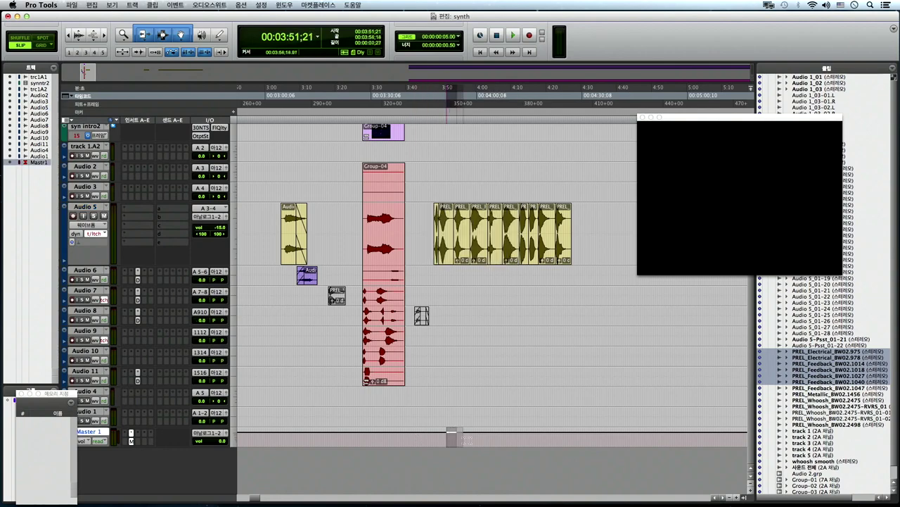
drag(451, 436, 611, 439)
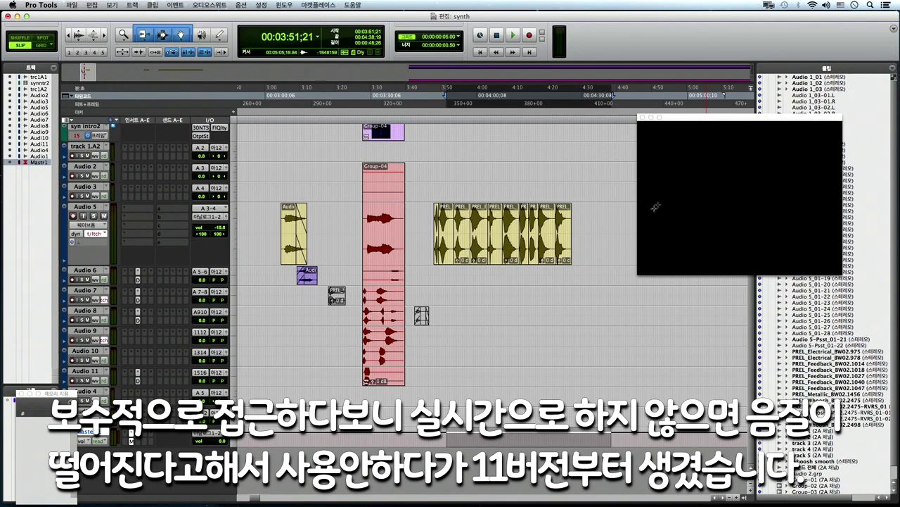
click(434, 214)
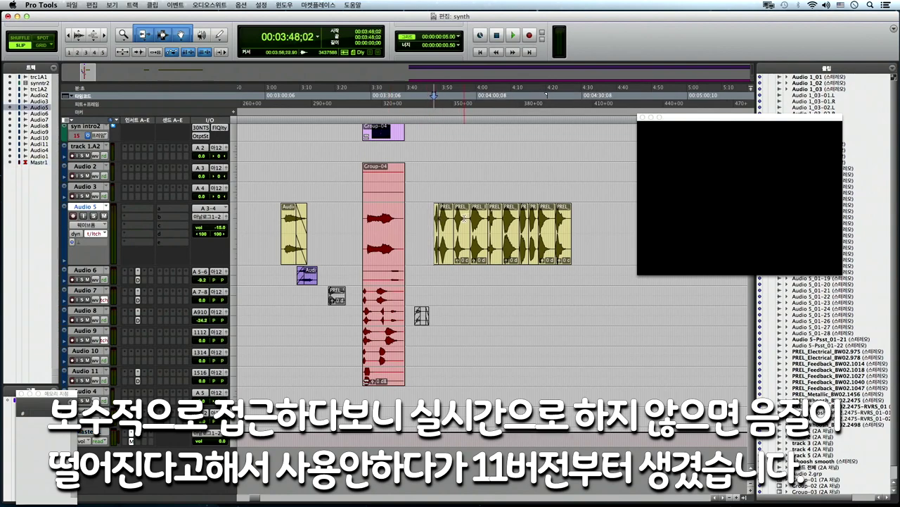
drag(464, 218, 521, 220)
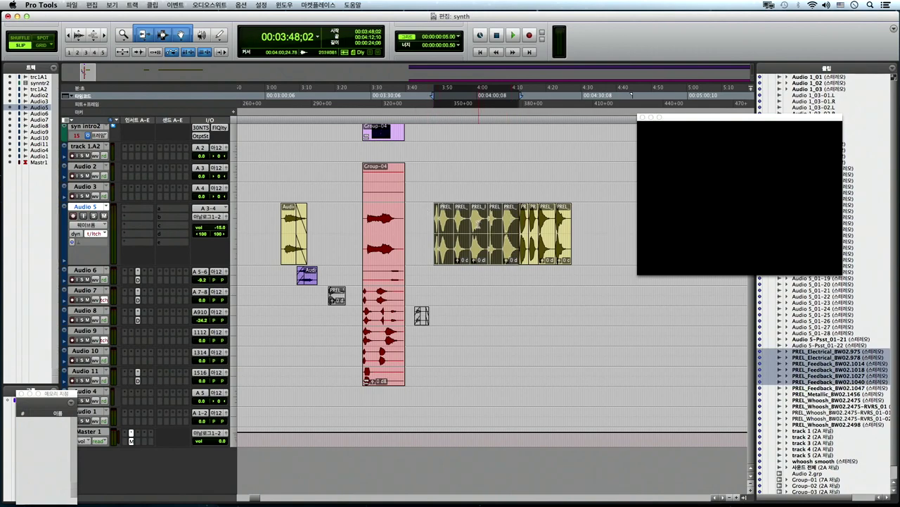
- Open the Bounce to Disk settings twice to view the Offline option, cancelling each time, and look at the bounce commands again
click(73, 6)
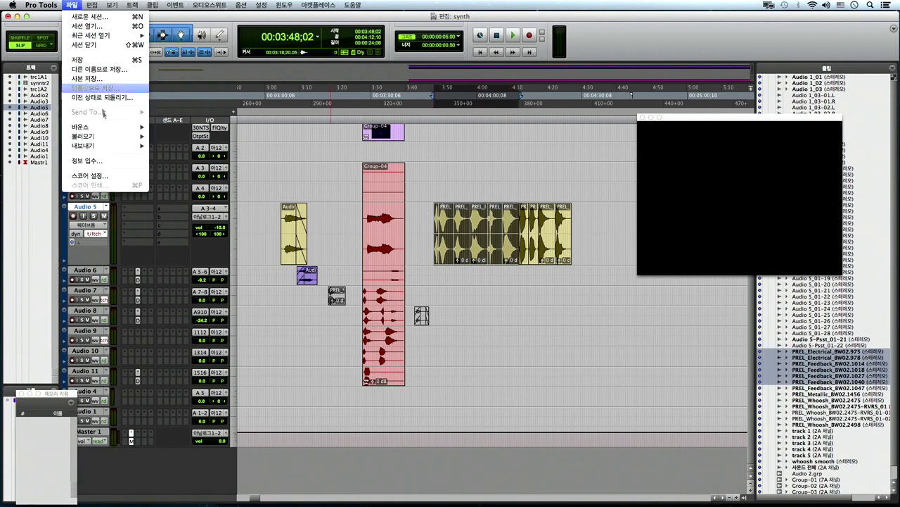
mouse_move(83, 127)
click(172, 128)
click(384, 297)
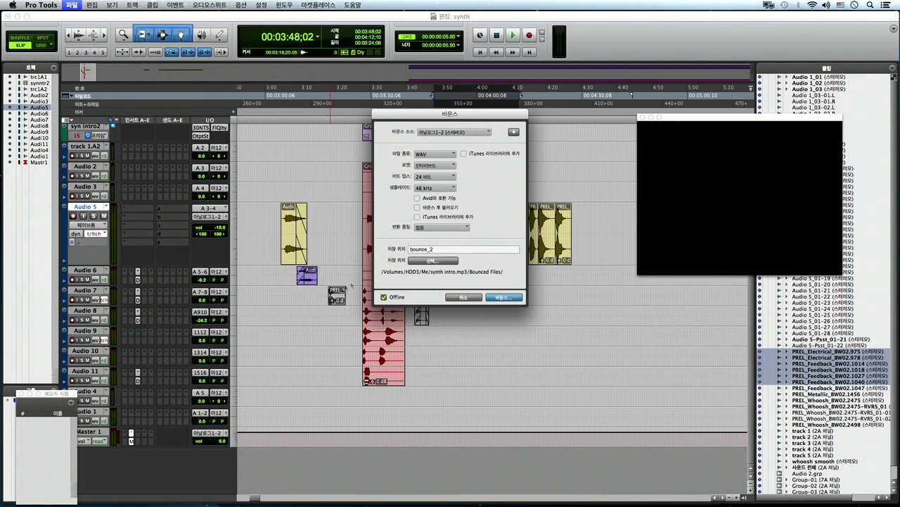
click(456, 297)
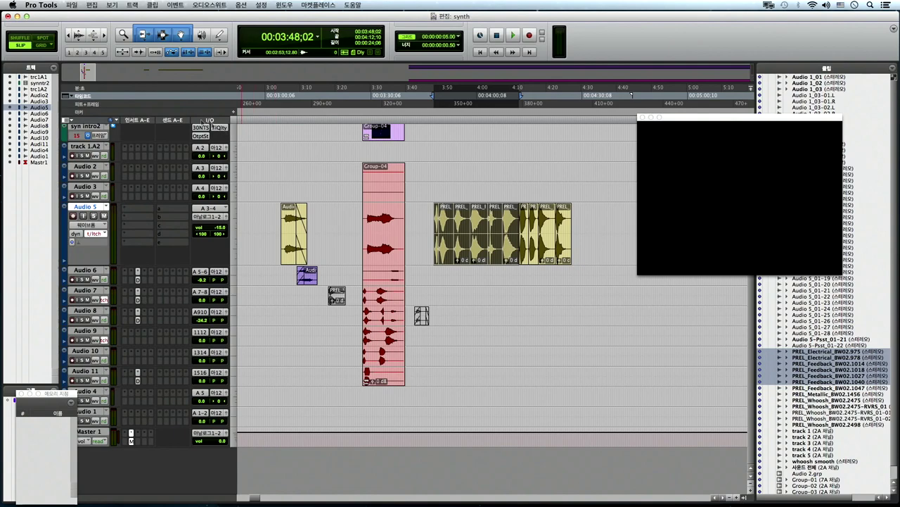
click(71, 5)
mouse_move(141, 127)
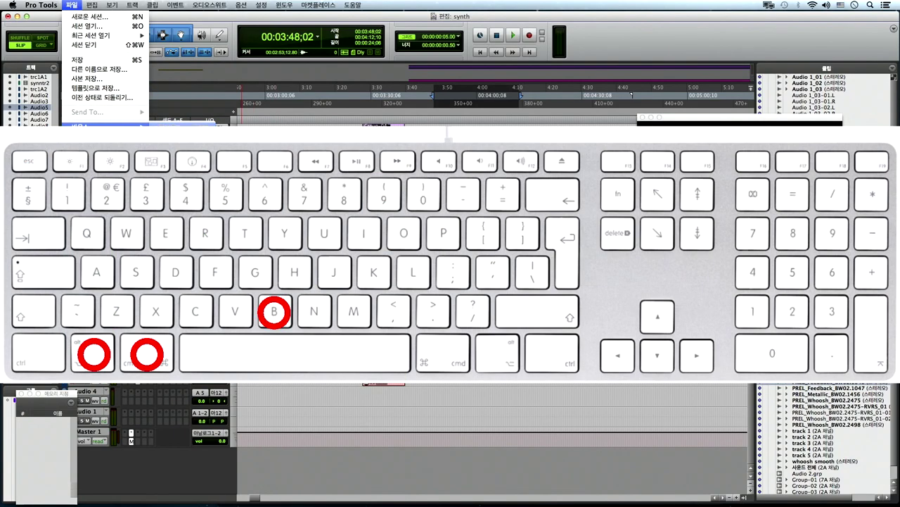
click(169, 127)
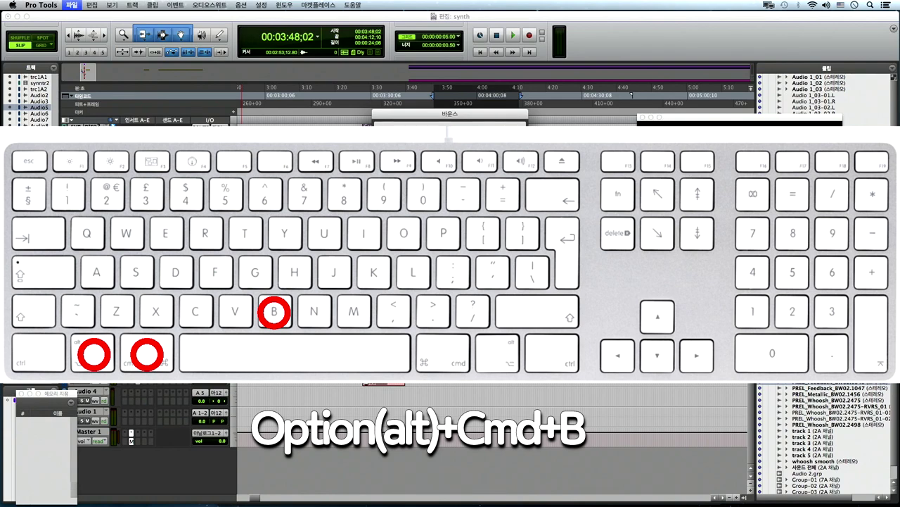
click(456, 297)
click(71, 4)
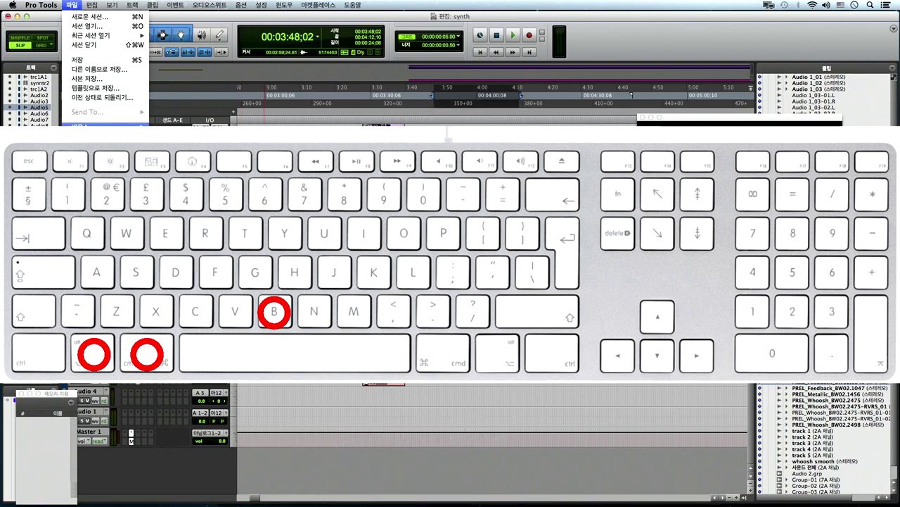
mouse_move(140, 126)
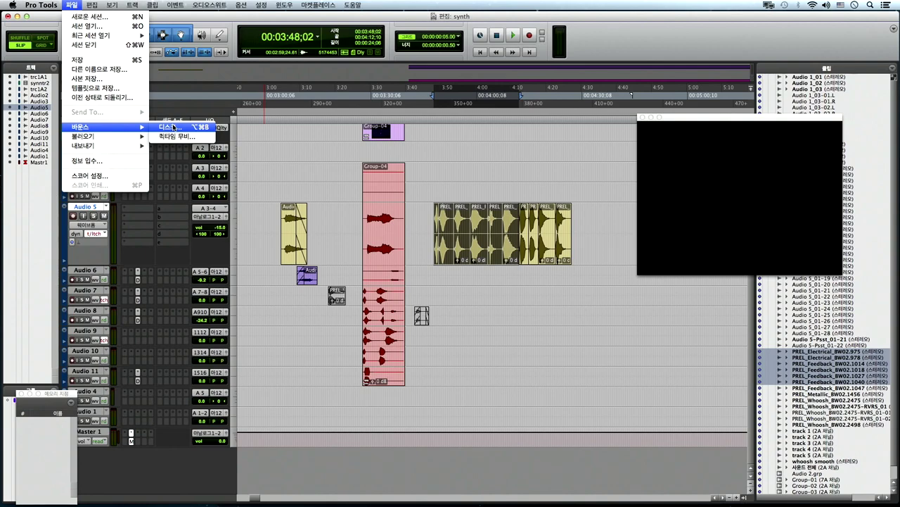
- Select about 10 seconds starting at 00:03:28;26 on track 1.A2, between the Group-04 video and audio clips
click(406, 147)
click(406, 148)
click(407, 147)
key(super+bracketright)
key(super+bracketleft)
drag(402, 147, 487, 150)
shift+click(384, 150)
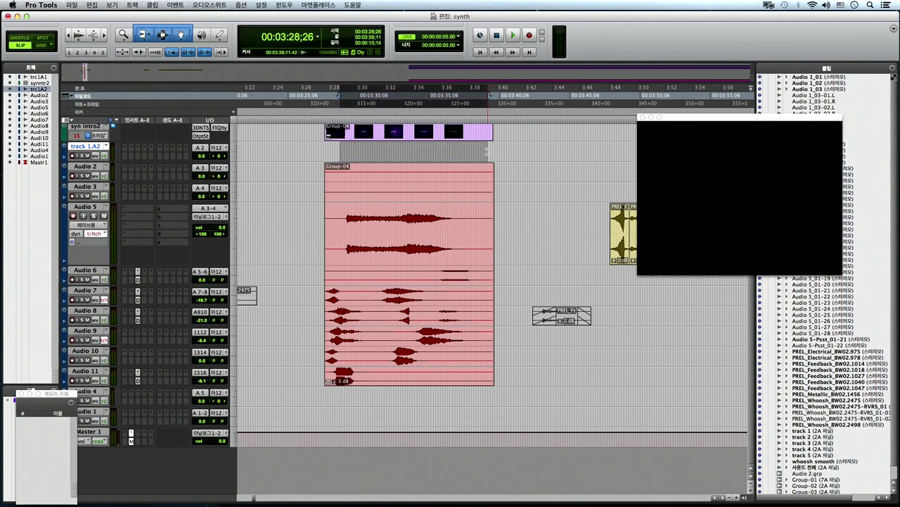
- Play the Group-04 section with its video from 00:03:27;23 for a few seconds and stop playback
click(318, 135)
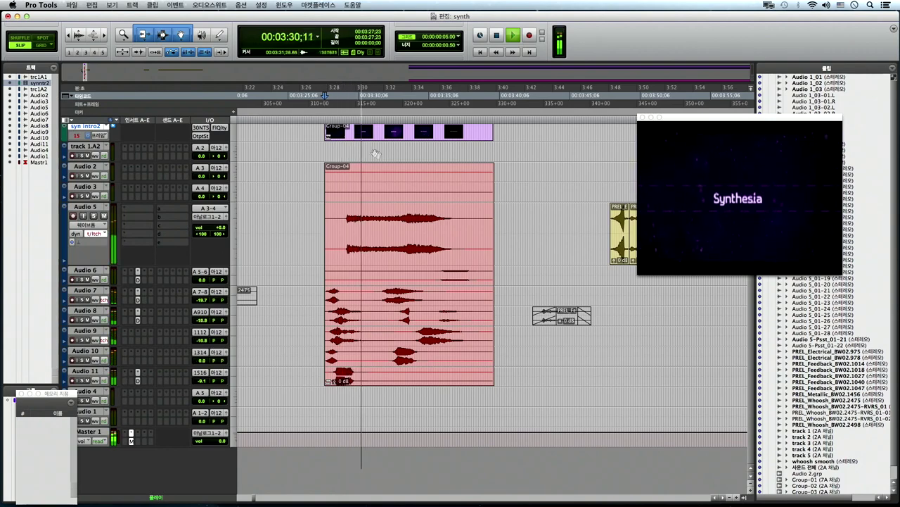
click(341, 146)
key(space)
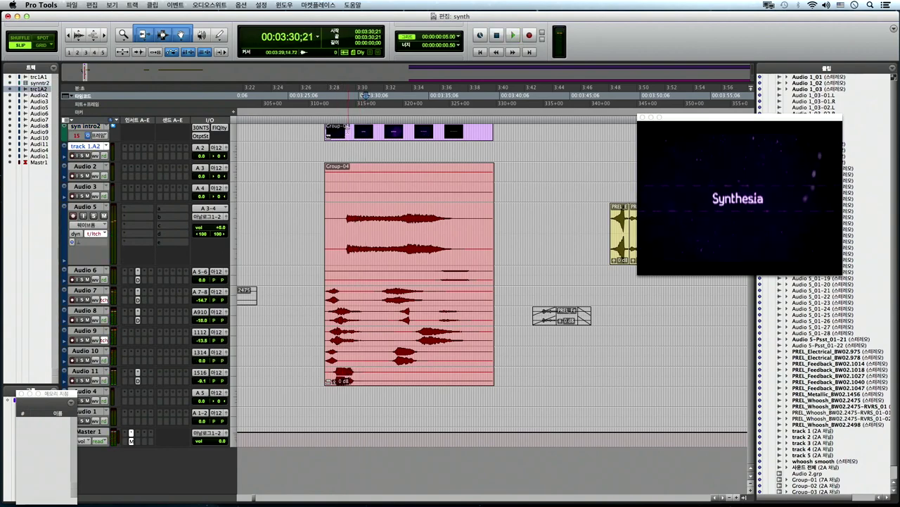
- Select a range of about 3 seconds starting at 00:03:31;13 across the Group-04 video and audio clips
drag(346, 134, 524, 135)
click(433, 137)
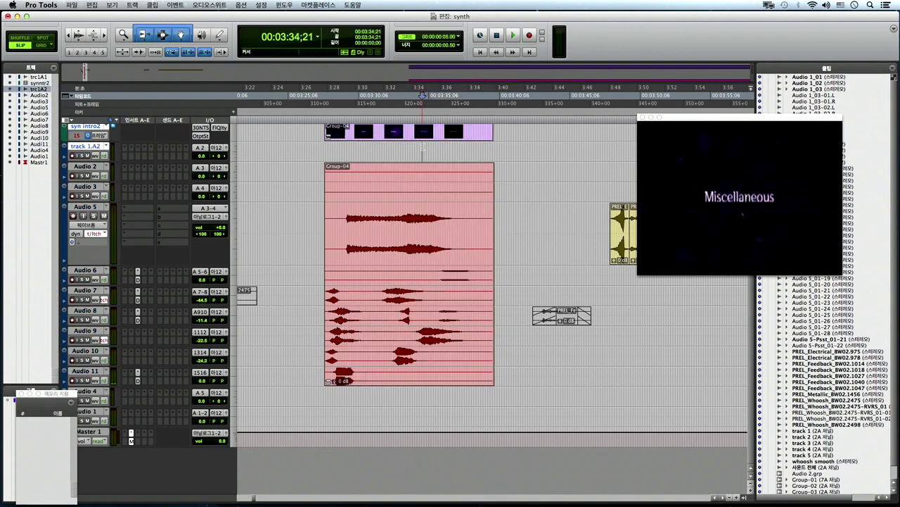
drag(376, 132, 420, 133)
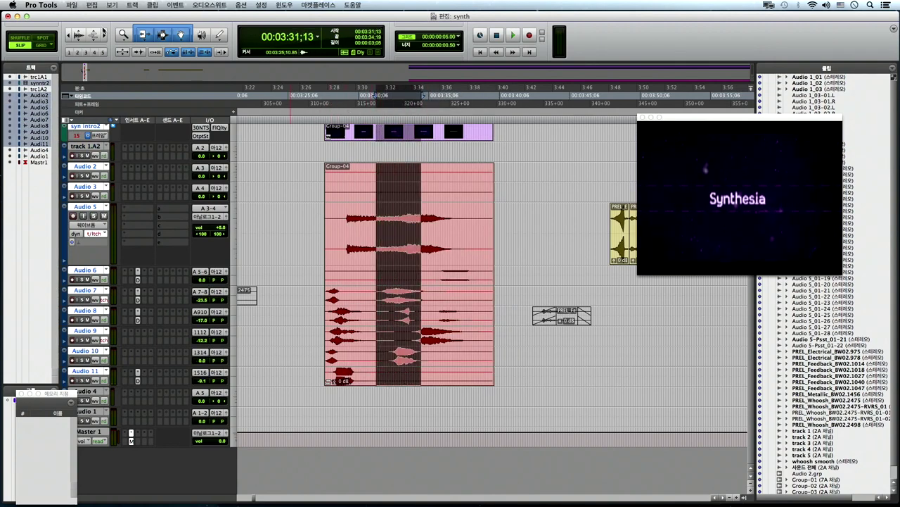
- Bounce the selected Group-04 range offline to a QuickTime movie named bounce mov, with video included and same as source
click(75, 6)
mouse_move(104, 133)
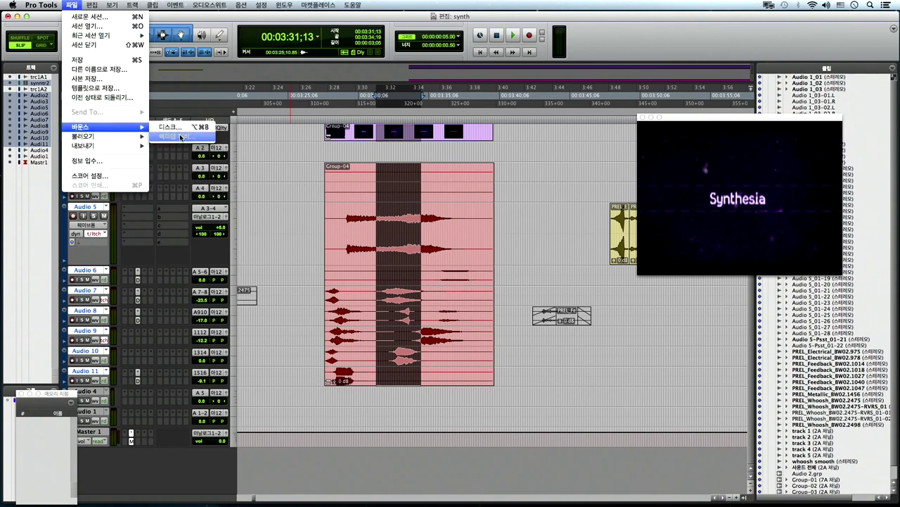
click(282, 167)
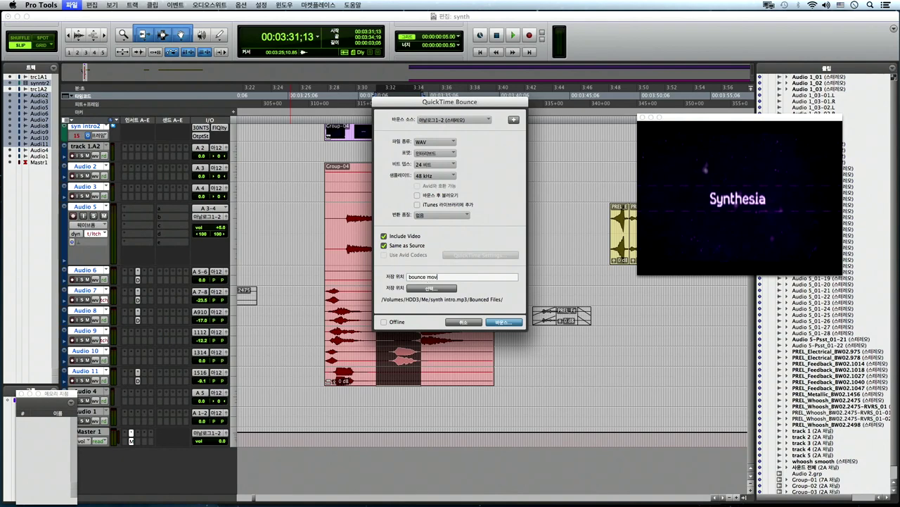
click(396, 321)
click(503, 322)
- Switch to Finder, preview bounce mov.mov in the Bounced Files folder, and return to Pro Tools
key(super+Tab)
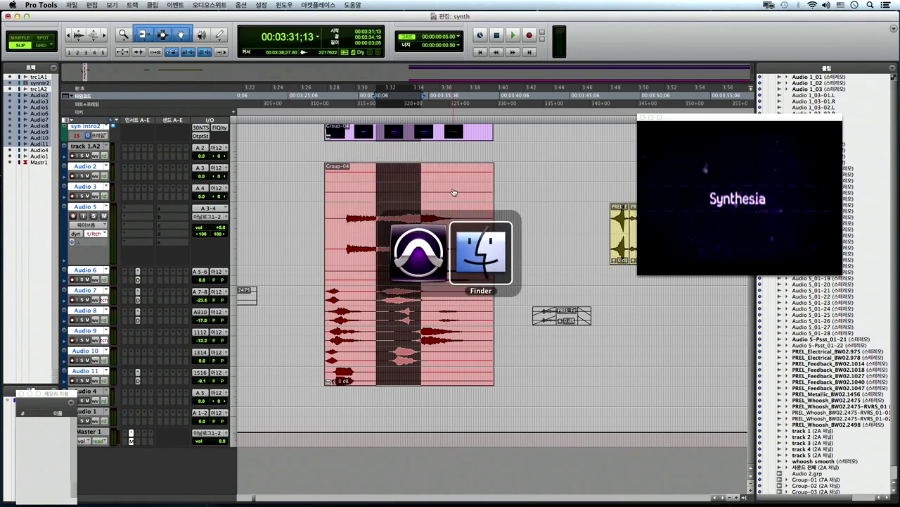
click(357, 53)
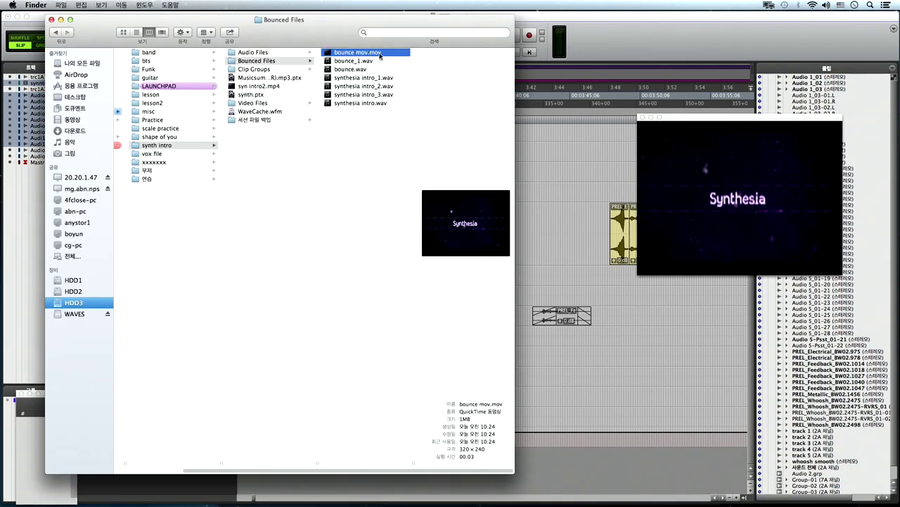
click(466, 223)
click(545, 169)
- Select a range of about 13 seconds starting at 00:03:27;14 across the whole Group-04 section, from the video track through the audio tracks
drag(415, 153, 458, 153)
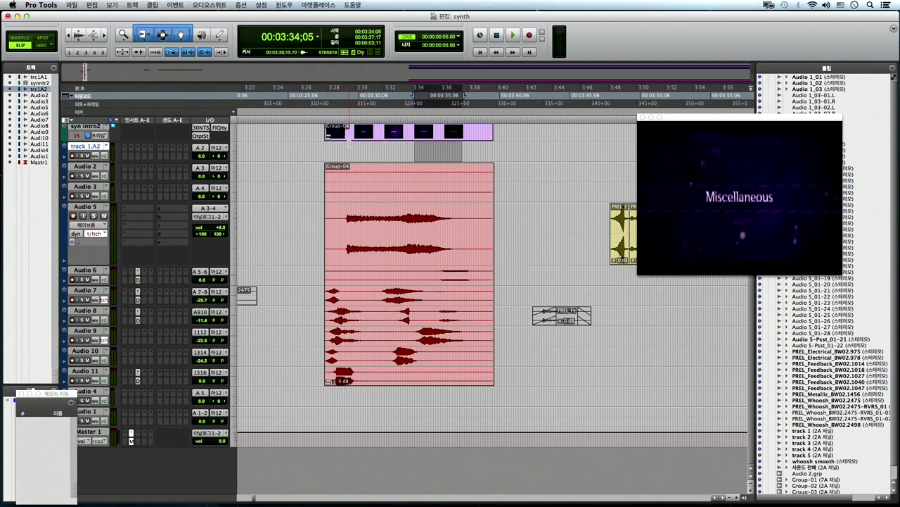
drag(473, 149, 368, 146)
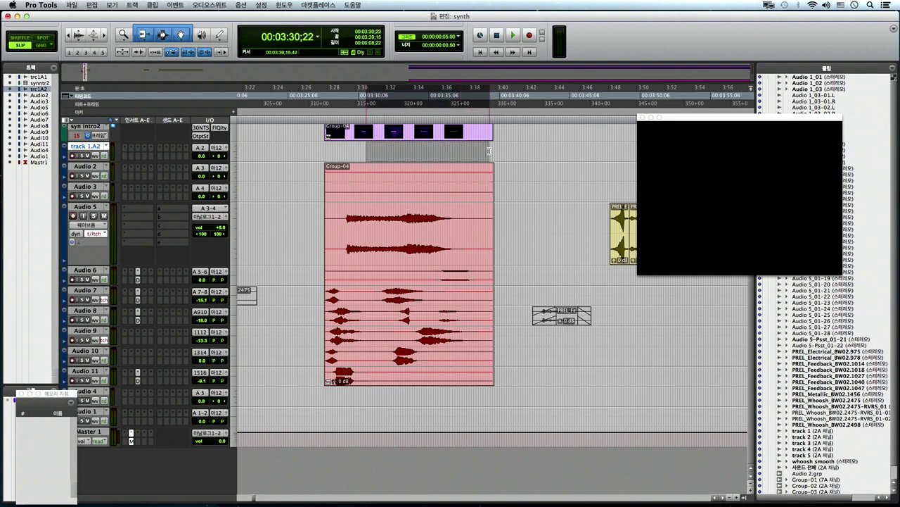
drag(500, 149, 499, 129)
click(320, 418)
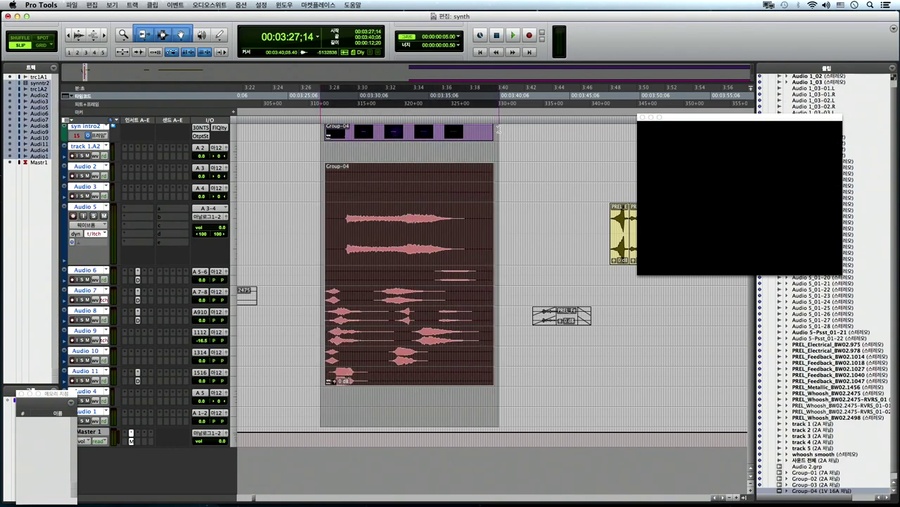
- Examine the available import commands, including Session Data, without choosing one
click(71, 5)
mouse_move(112, 136)
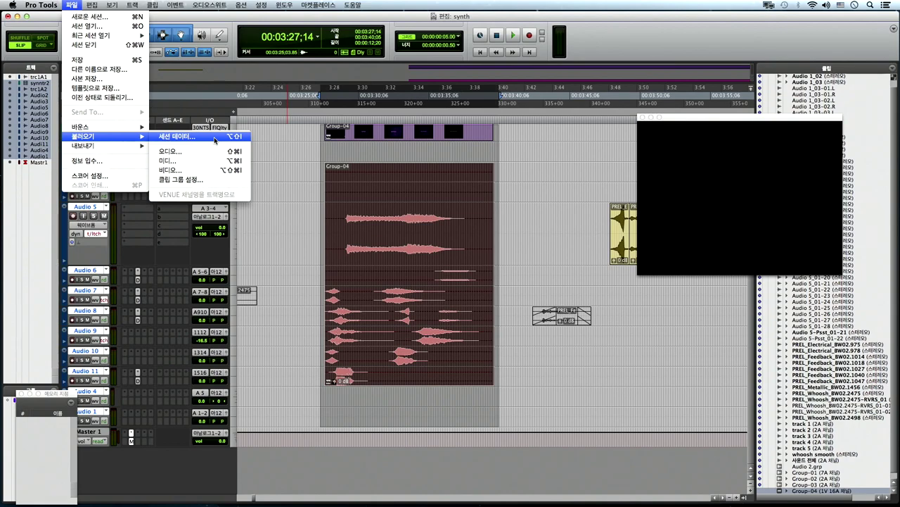
click(296, 175)
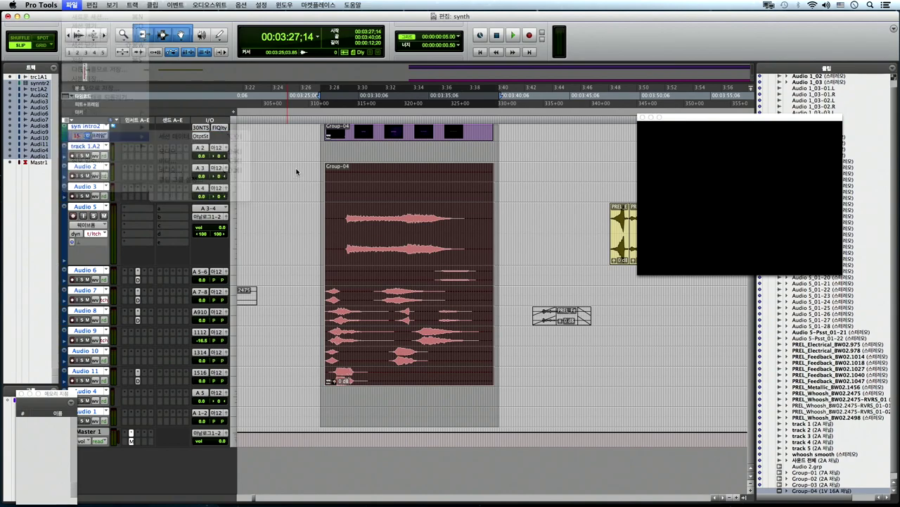
click(297, 171)
- Switch to Finder, view Practice.ptx in the Practice folder, and return to the Pro Tools session
key(super+bracketleft)
key(super+Tab)
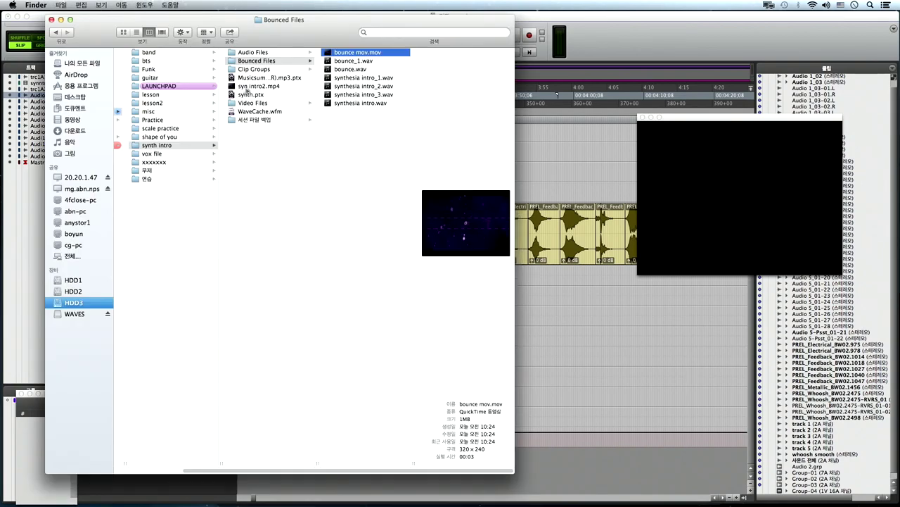
scroll(164, 133, left, 2)
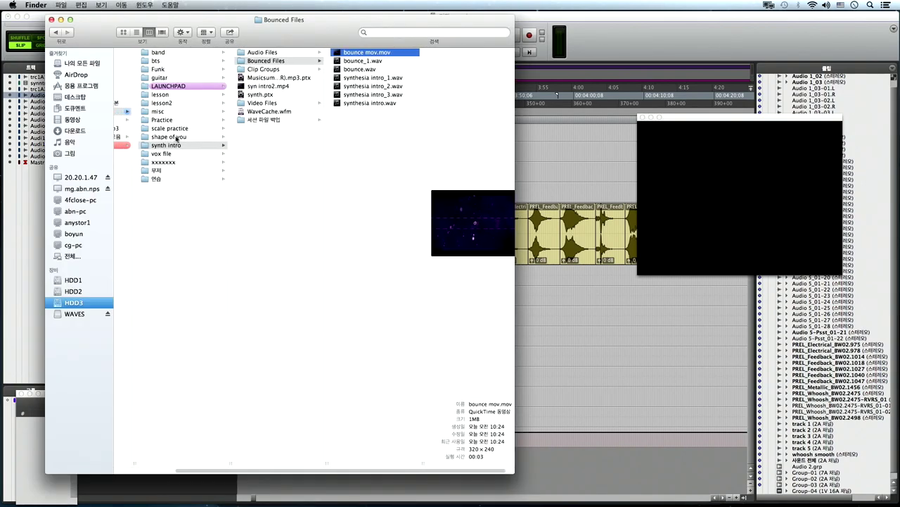
click(195, 119)
click(280, 62)
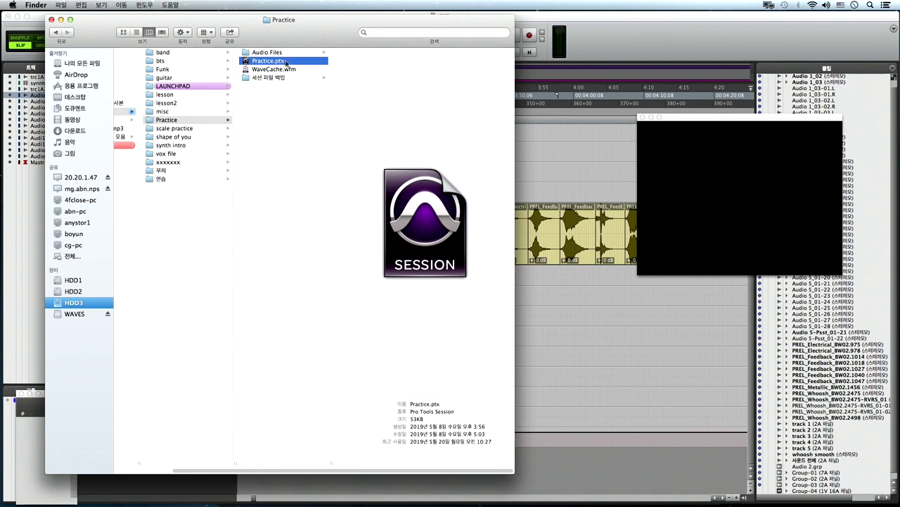
key(super+Tab)
click(459, 221)
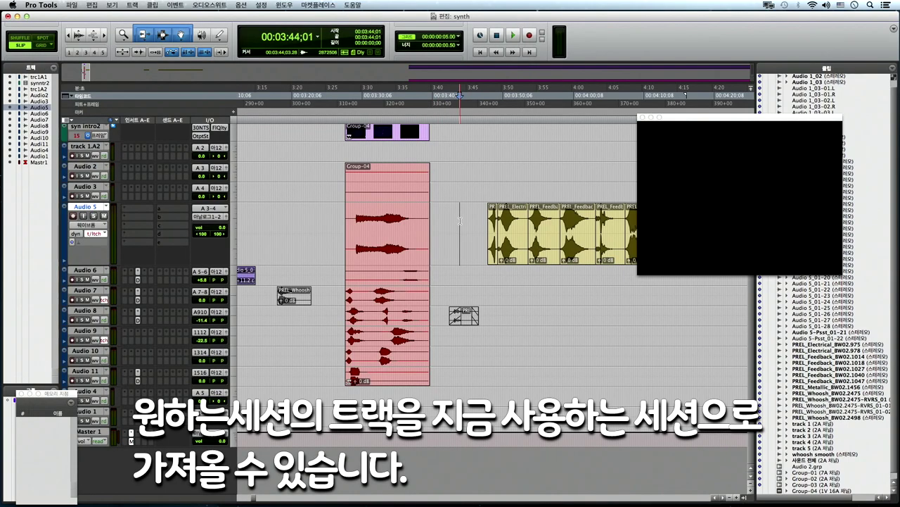
- Open the Import Session Data settings for the session in the Practice folder
click(473, 230)
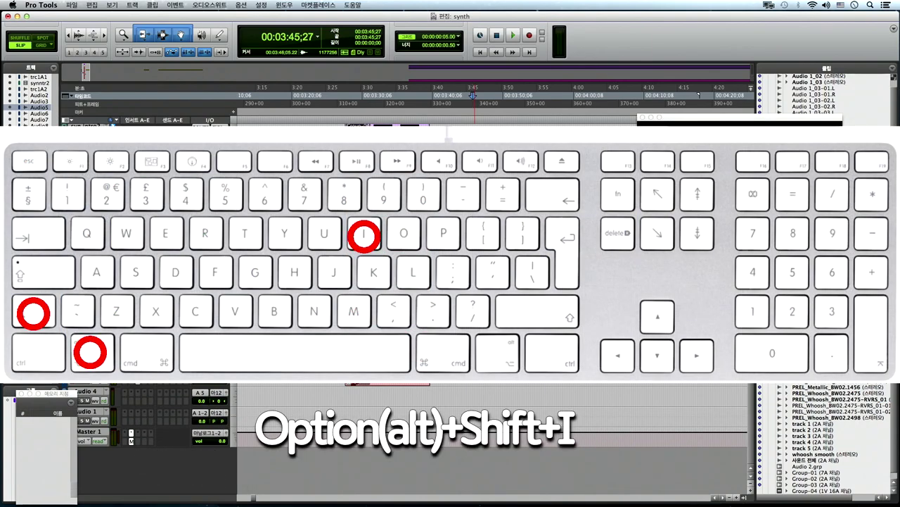
key(alt+shift+i)
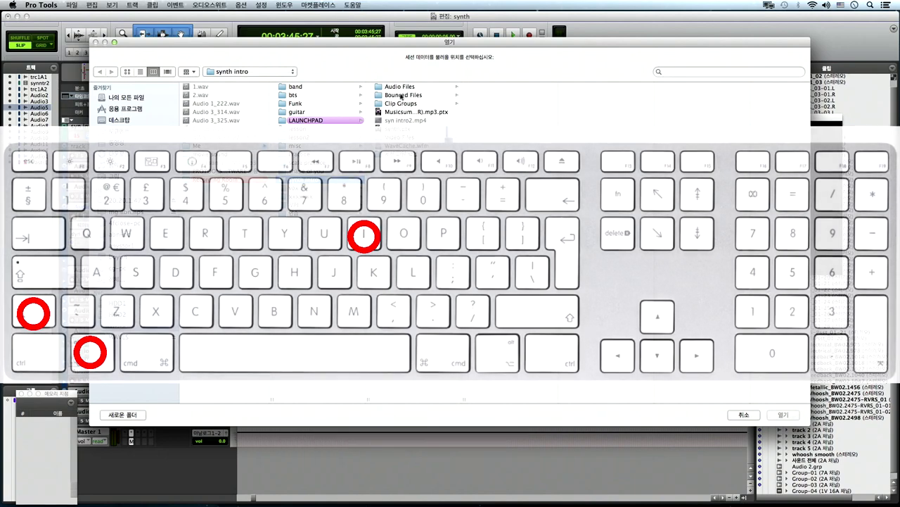
click(304, 154)
double_click(411, 95)
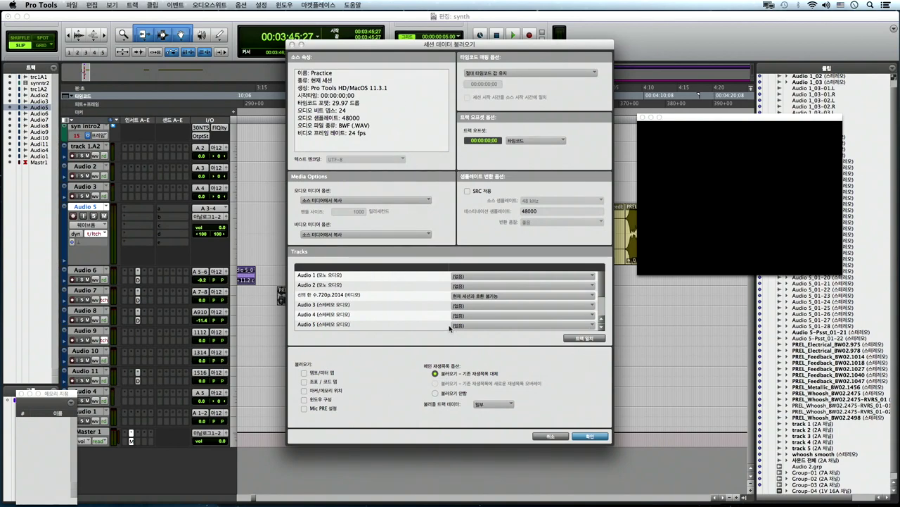
- Try assigning Aux 1 to a new track and Audio 5 to the existing Audio 5, switch Audio 5 to a new track, and cancel the import
scroll(362, 307, down, 3)
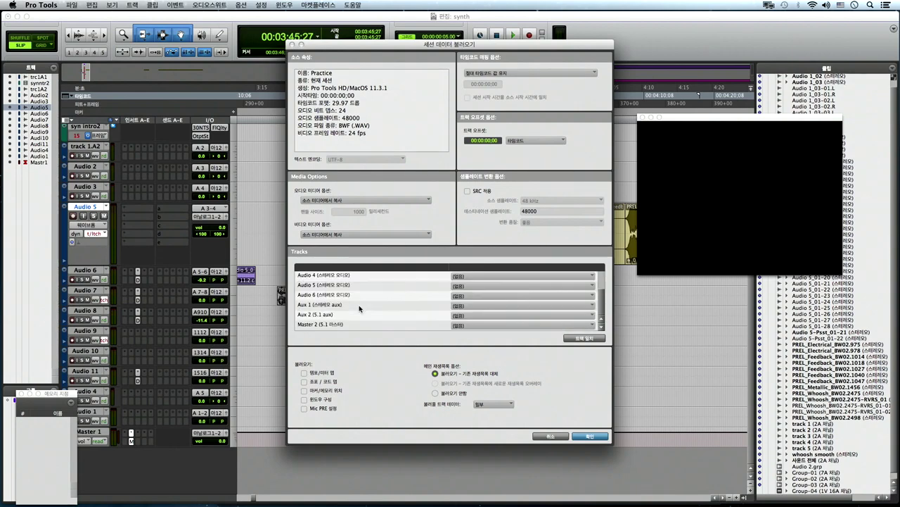
click(468, 306)
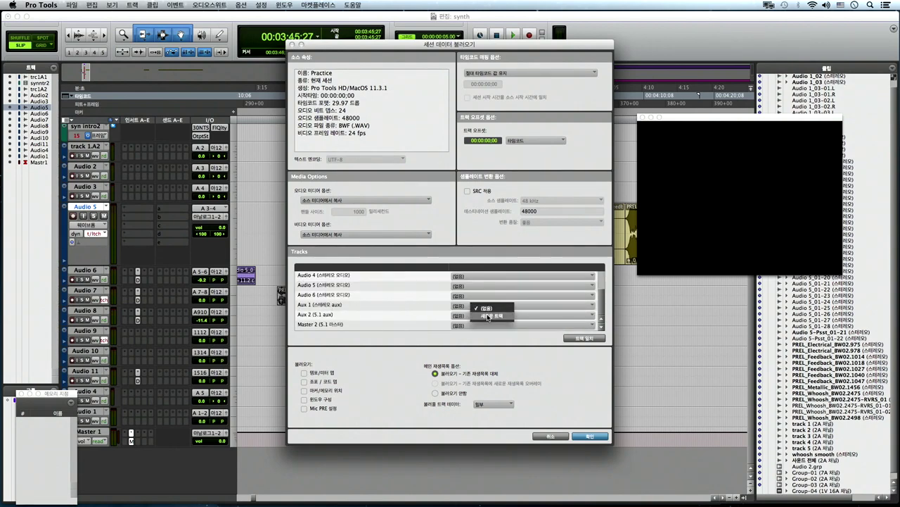
click(476, 313)
click(471, 287)
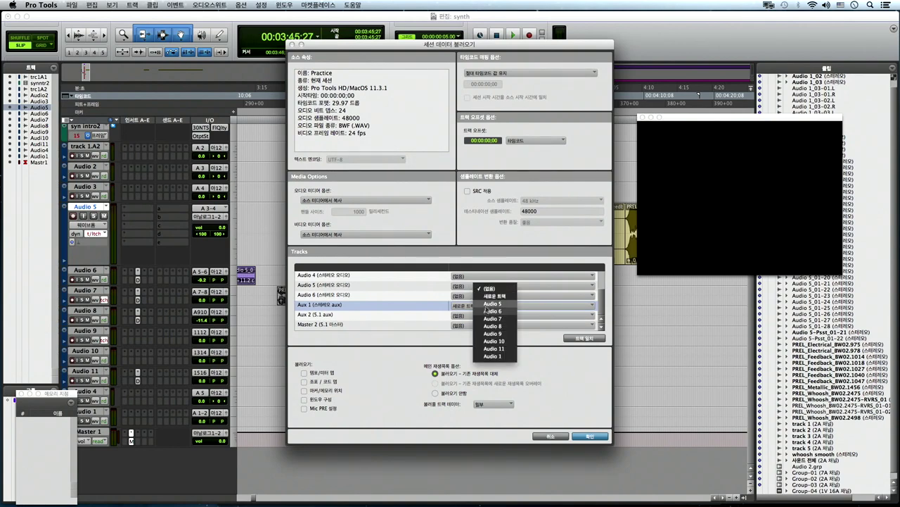
click(491, 303)
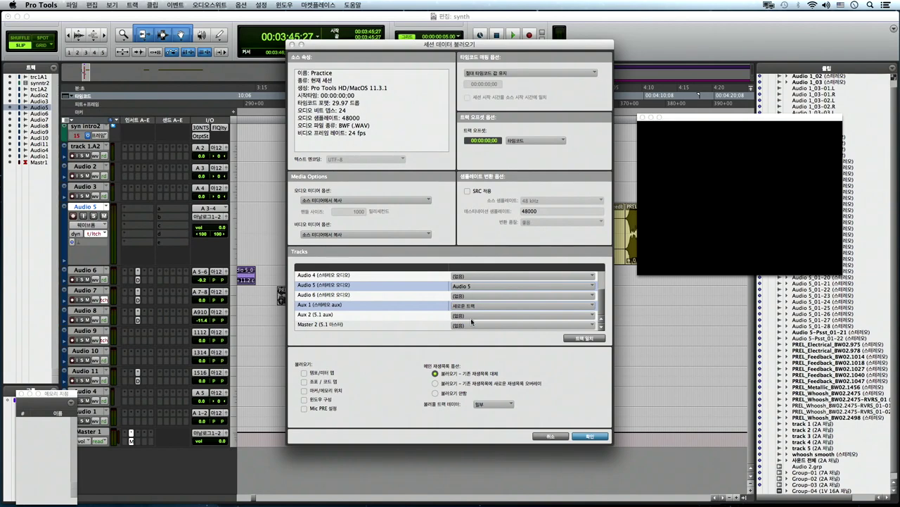
click(468, 287)
click(483, 279)
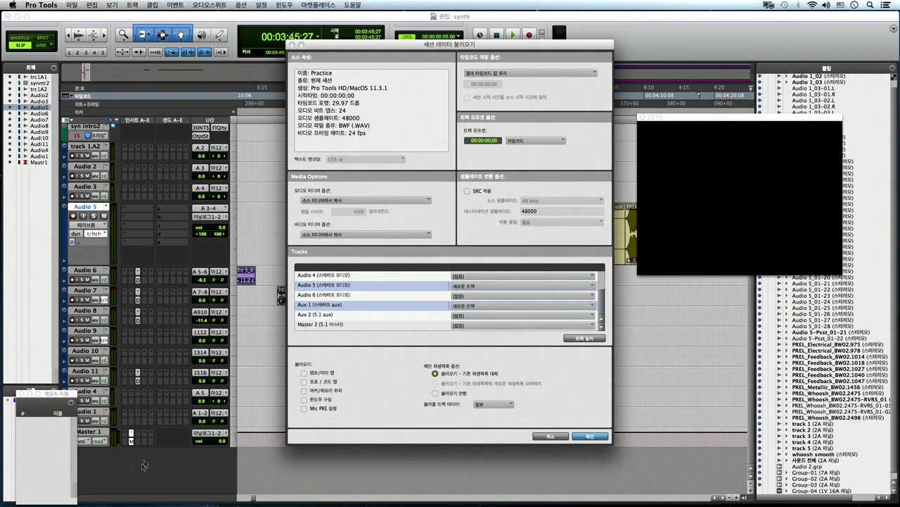
click(551, 436)
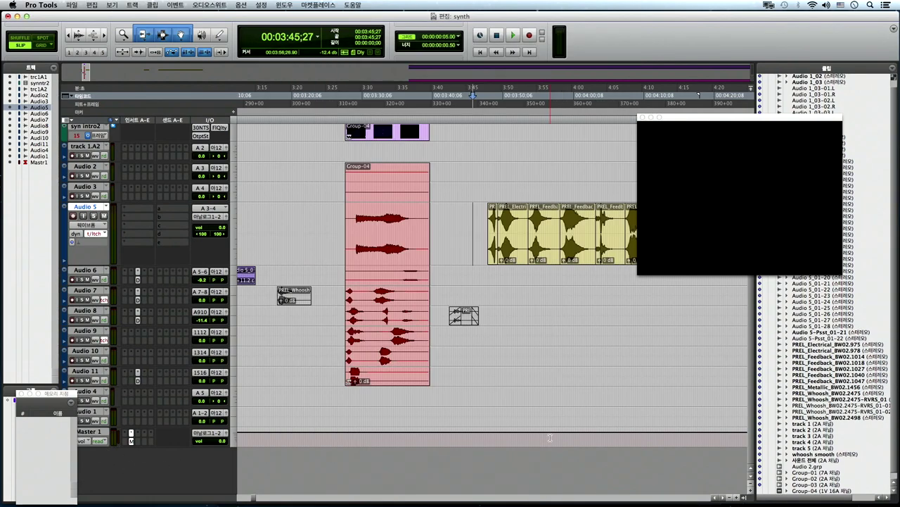
- Look through the Audio, MIDI, Video and Clip Groups import commands twice without choosing one
click(71, 5)
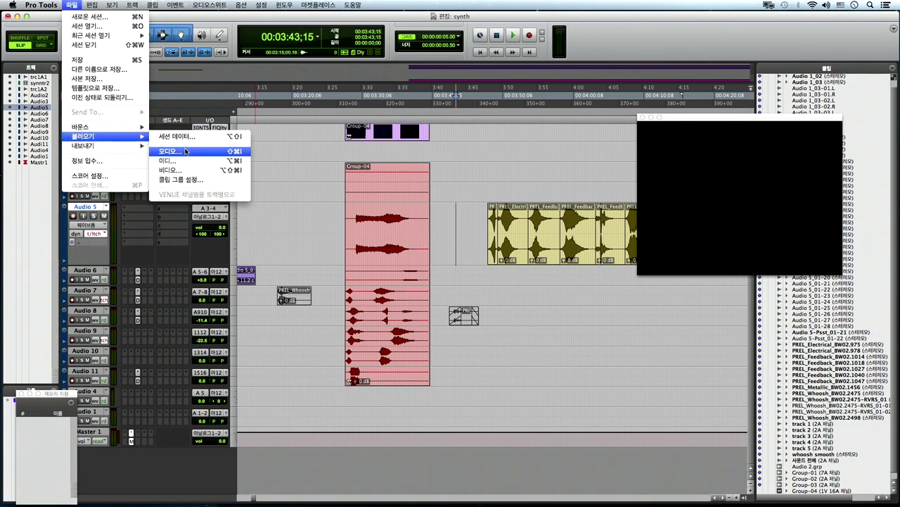
click(467, 211)
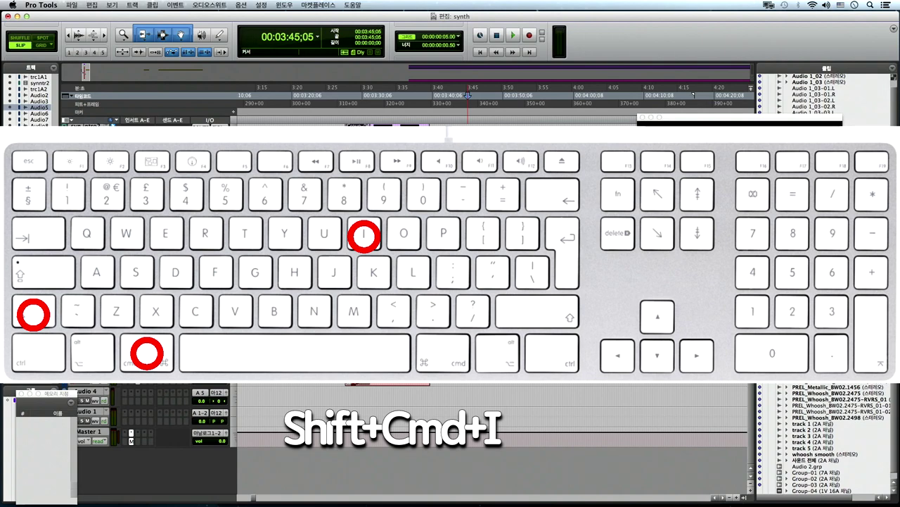
click(71, 5)
mouse_move(137, 136)
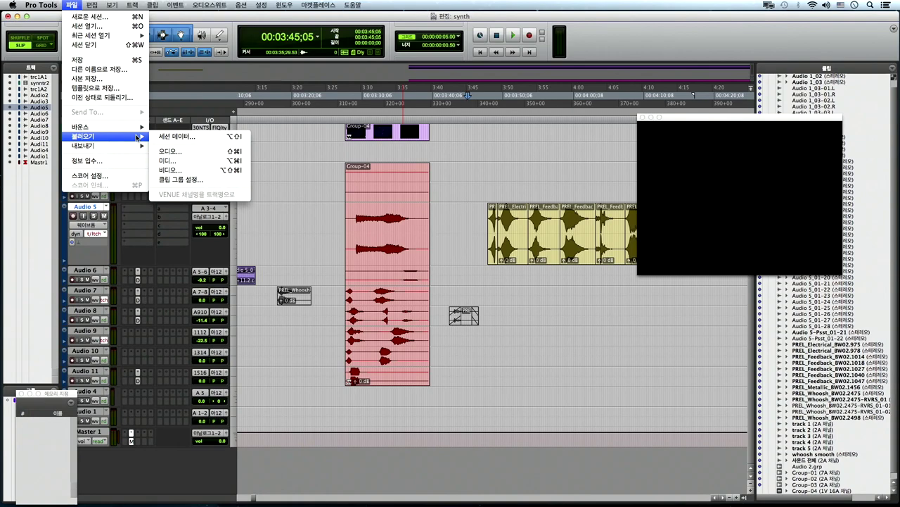
click(444, 209)
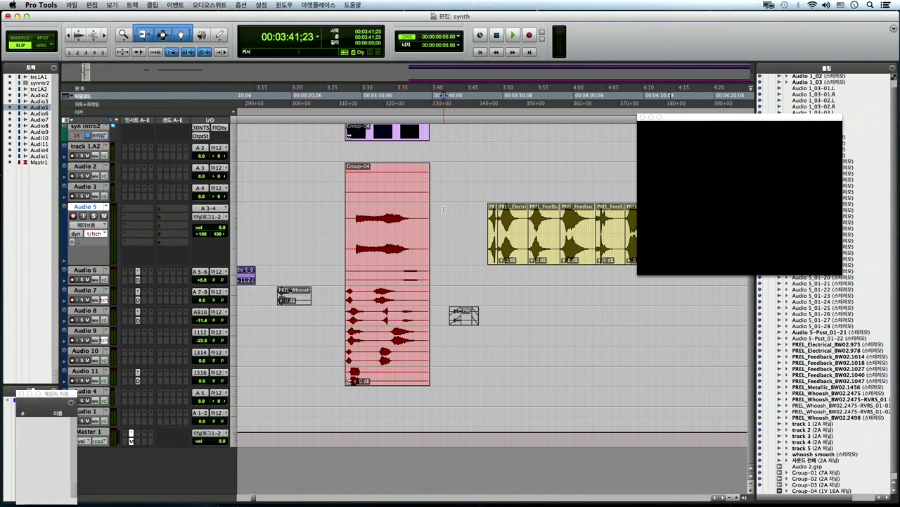
- Open the Import Audio dialog and select synthesia intro_3.wav in the Recording Room folder to view its Add and Copy options
key(super+shift+i)
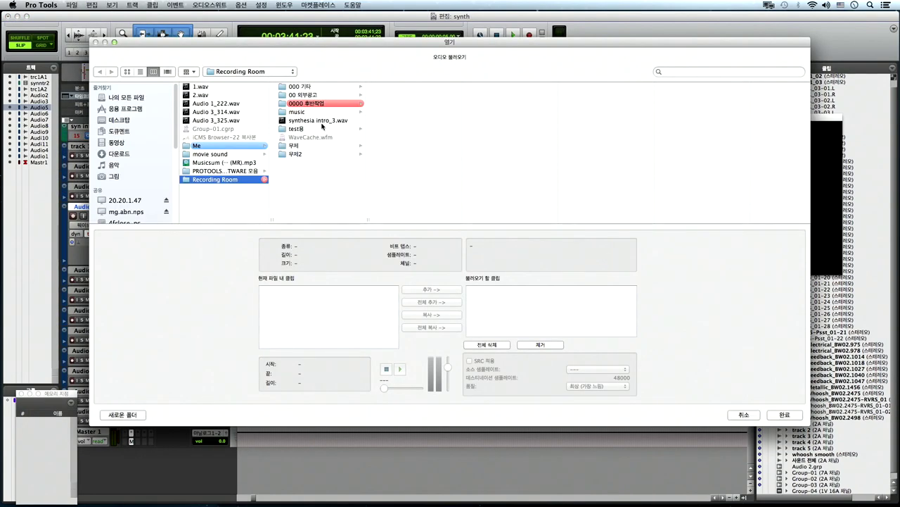
click(322, 121)
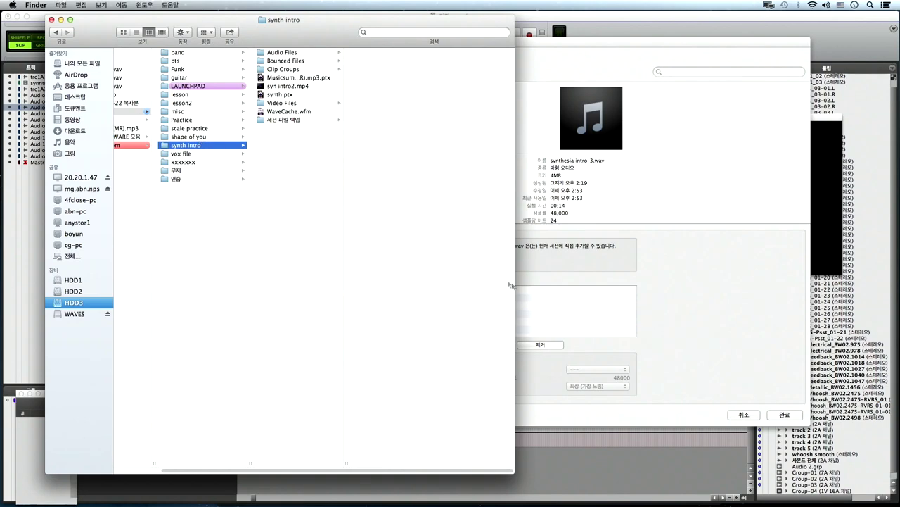
click(636, 276)
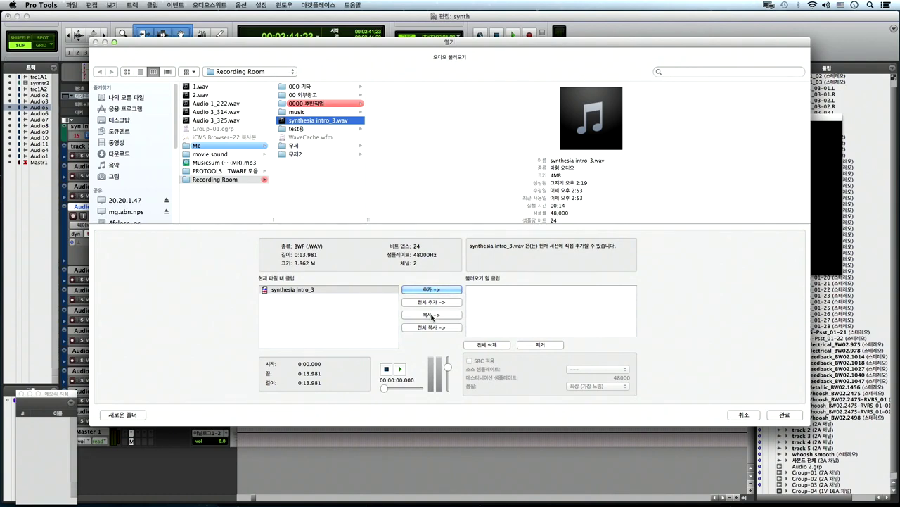
- Examine the synth intro session's Audio Files folder in Finder alongside the audio import options, and cancel the import
key(super+Tab)
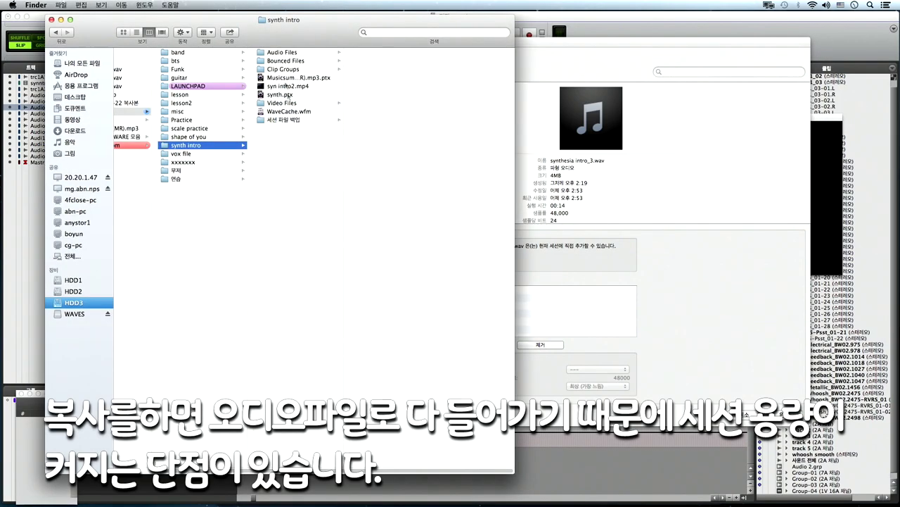
click(291, 54)
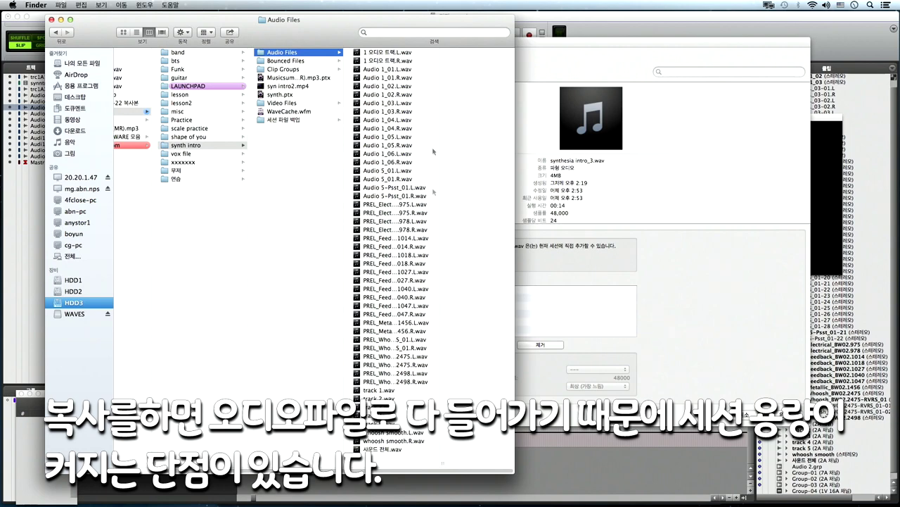
click(693, 277)
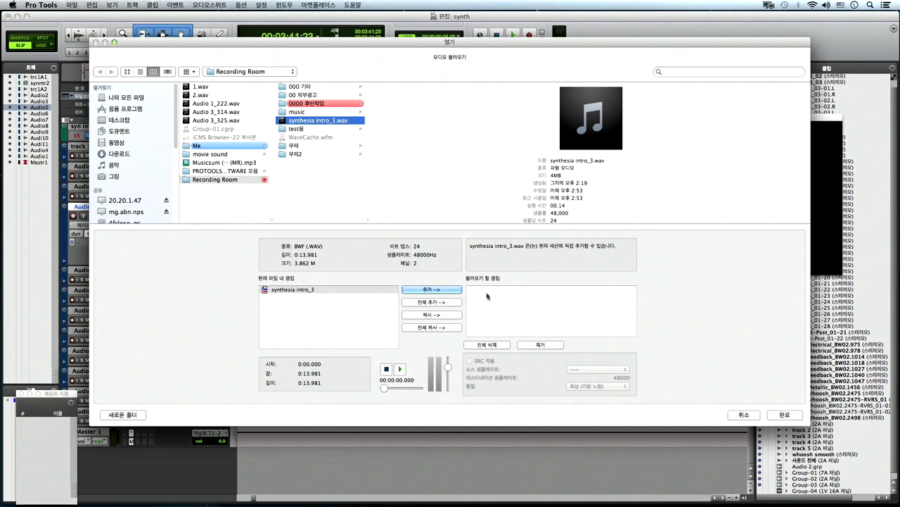
key(super+Tab)
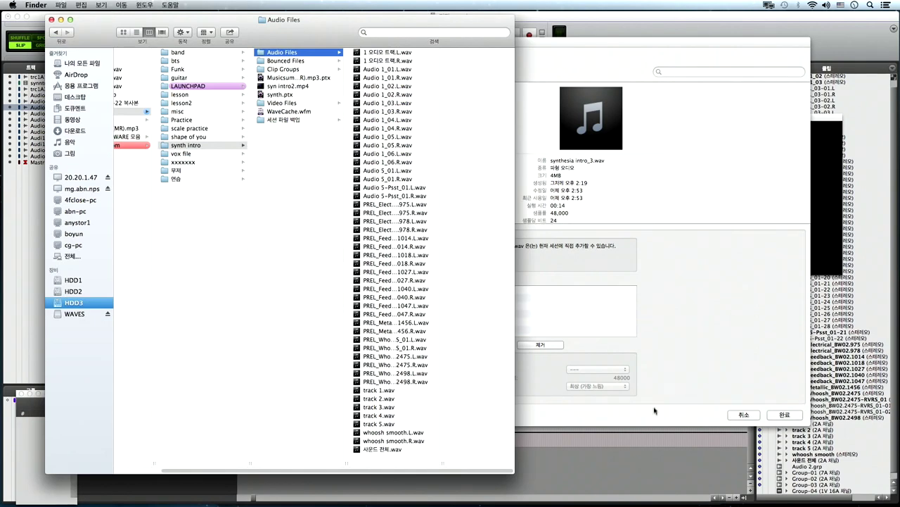
click(732, 418)
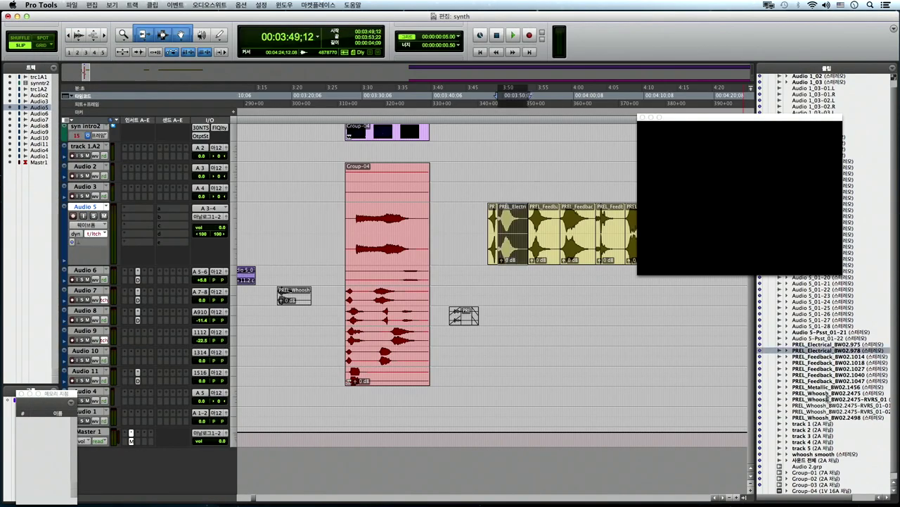
- Open audio import and add synthesia intro_3.wav from Recording Room and Audio 3_314.wav from HDD3 to the import list as copies
click(468, 225)
key(super+s)
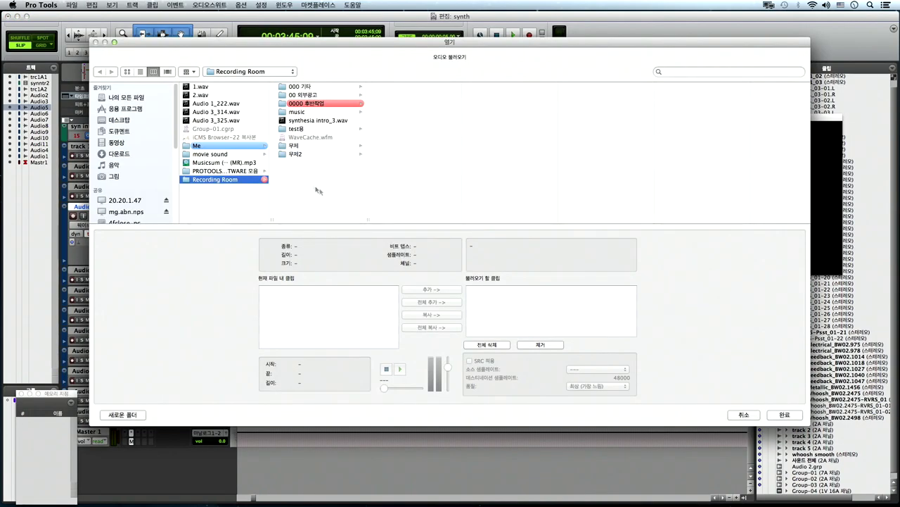
click(310, 120)
click(425, 314)
click(236, 112)
click(446, 315)
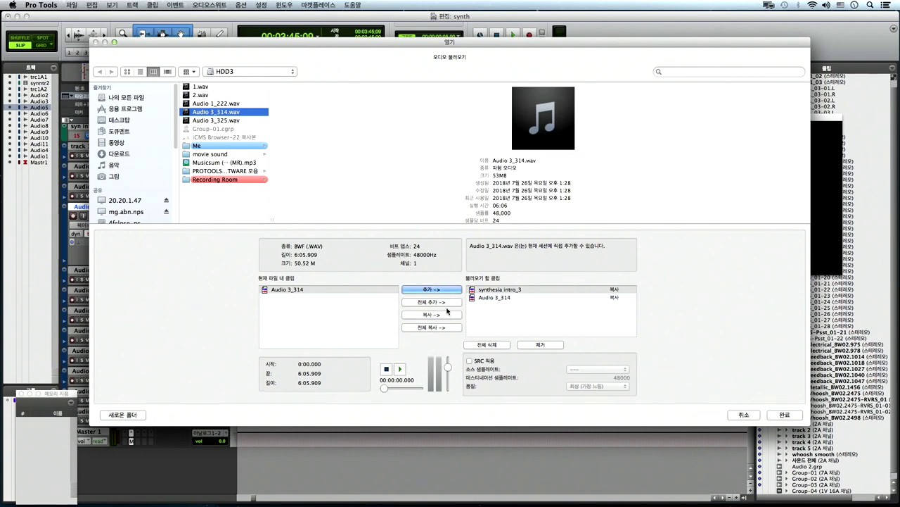
- Add all five WAV files on HDD3 to the import list as copies, clear the list and cancel the import
drag(211, 86, 211, 120)
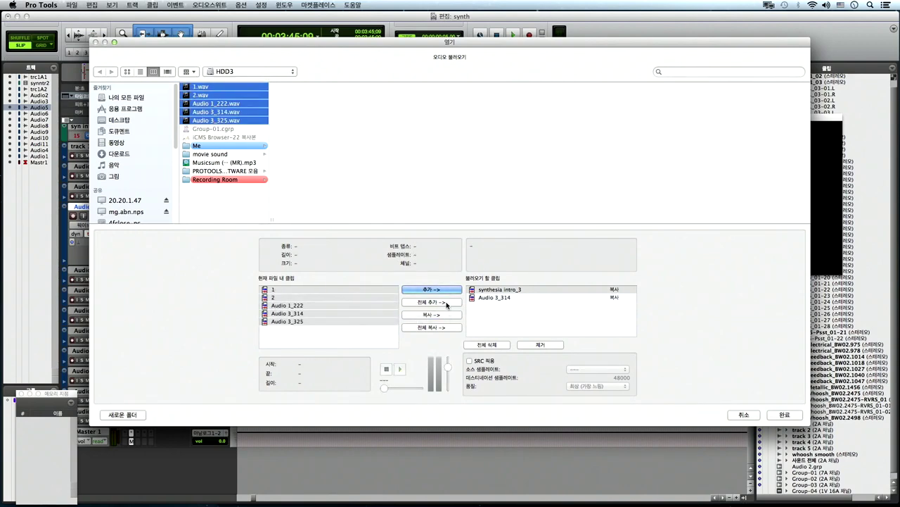
click(437, 328)
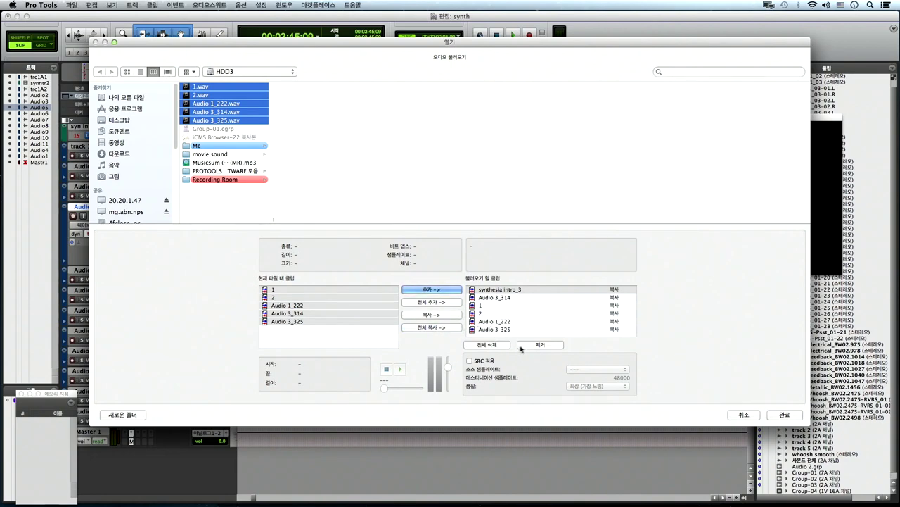
click(492, 345)
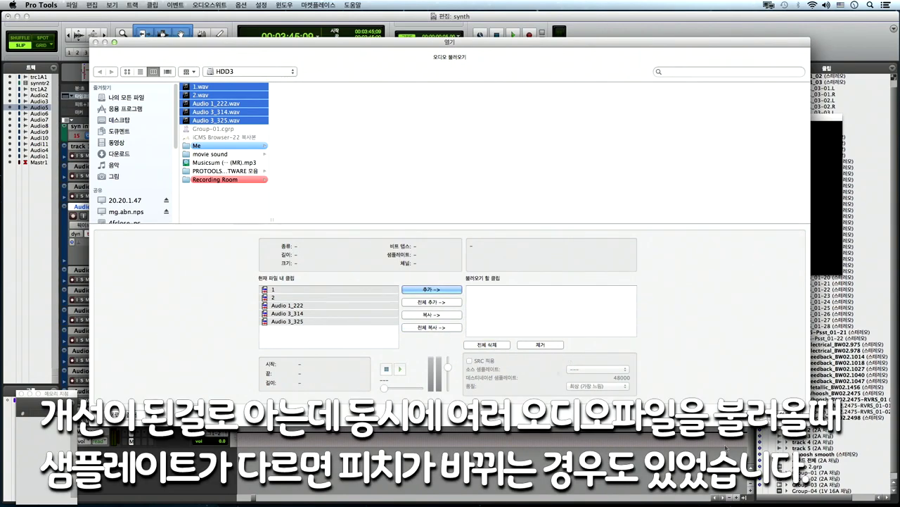
click(758, 433)
- Import pizzicato1.wav from the shape of you folder inside Me as a copy into the synth intro session's Audio Files folder
click(471, 296)
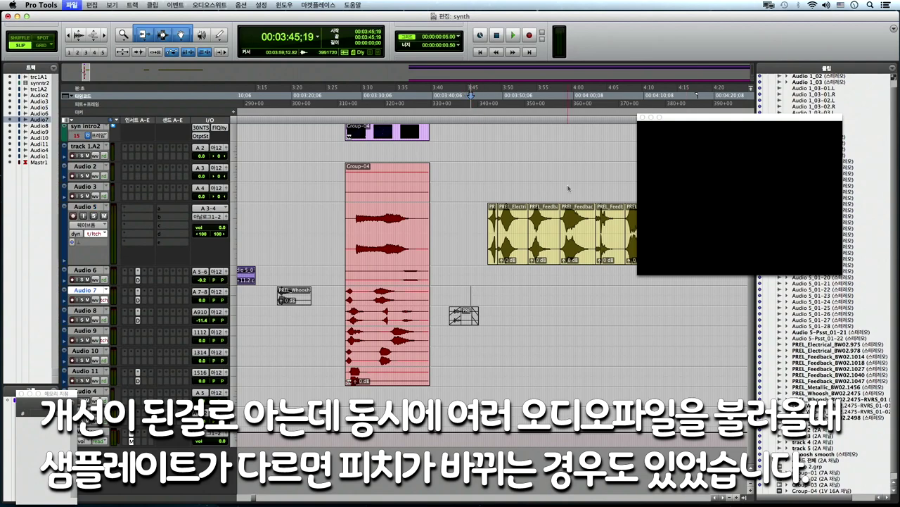
key(super+shift+i)
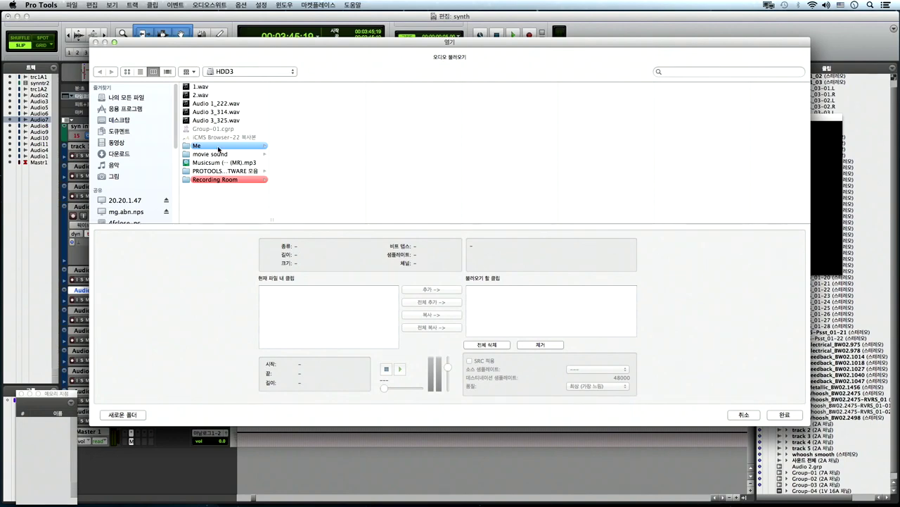
click(219, 147)
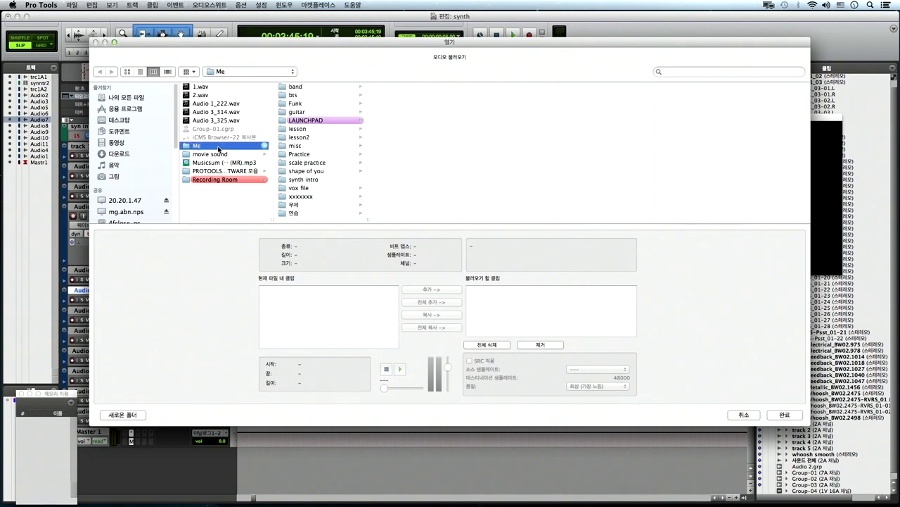
click(310, 180)
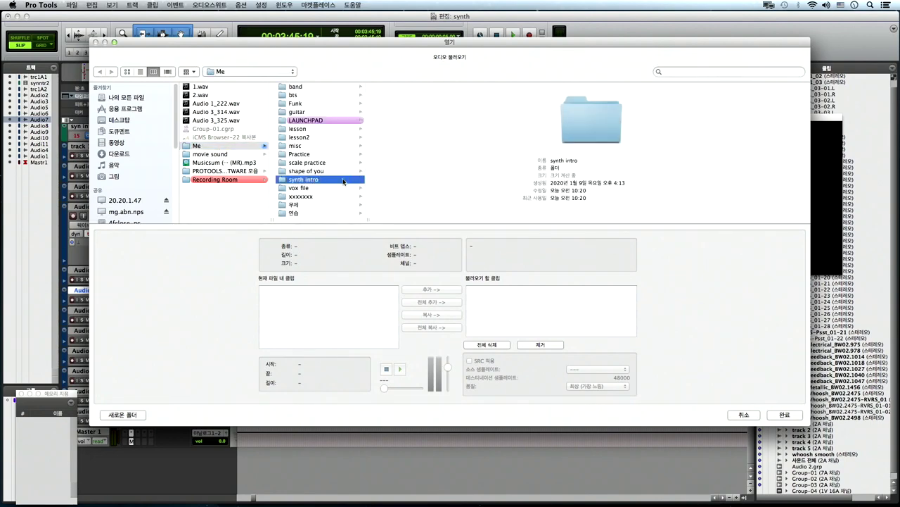
click(313, 188)
click(312, 180)
click(321, 171)
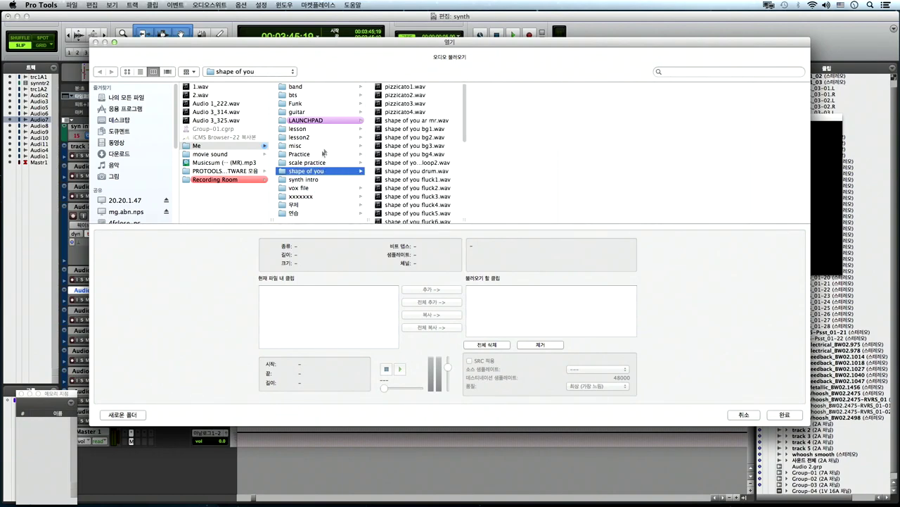
click(399, 88)
click(419, 316)
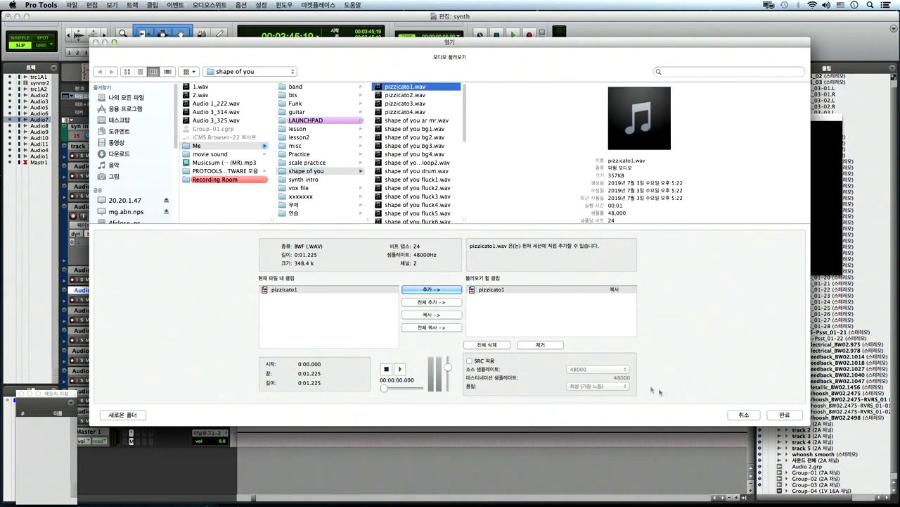
click(784, 415)
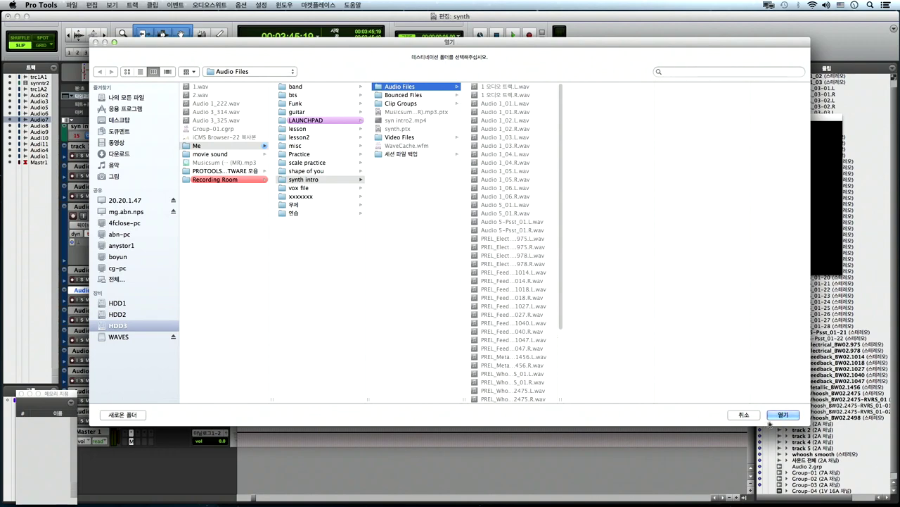
click(783, 415)
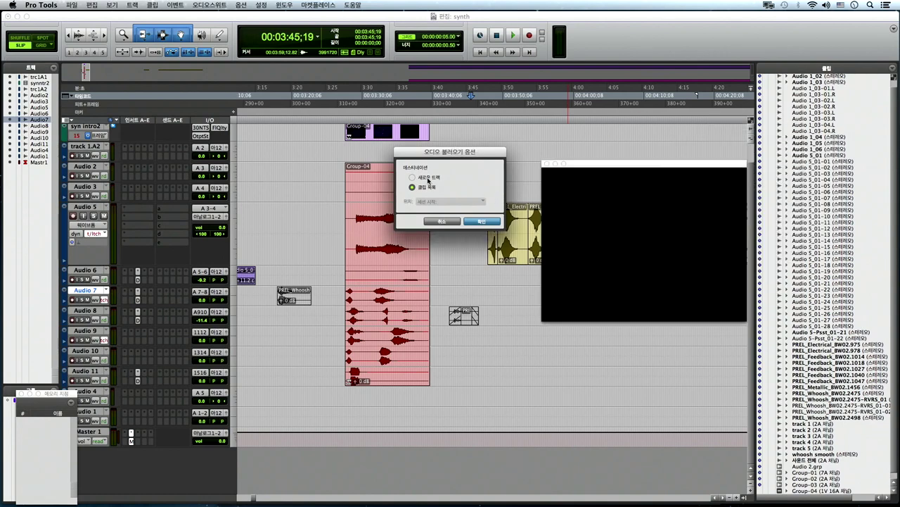
- Try the New Track destination with the Spot location, switch the destination to Clip List and confirm the audio import
click(428, 179)
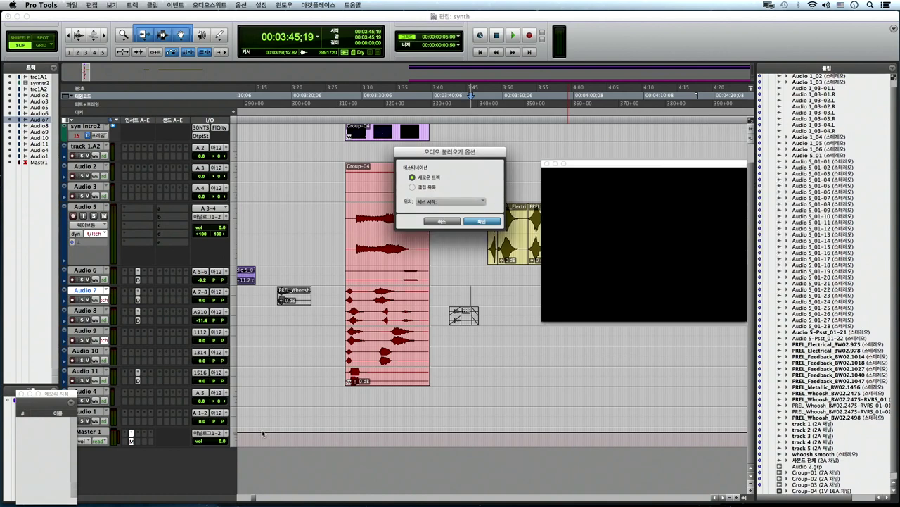
click(429, 202)
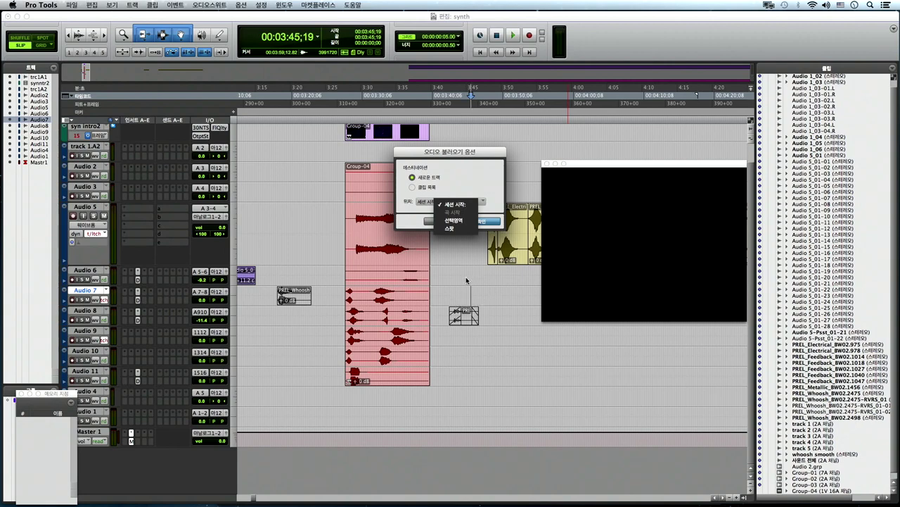
click(452, 229)
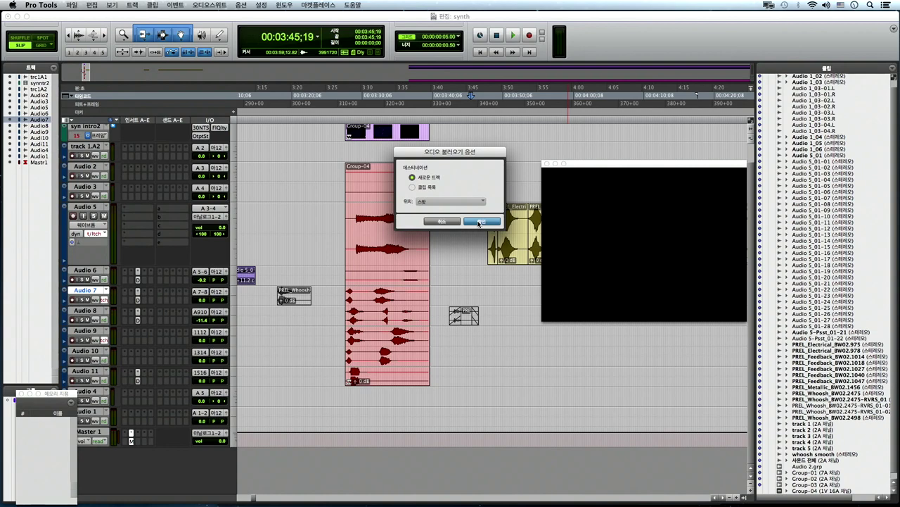
click(437, 204)
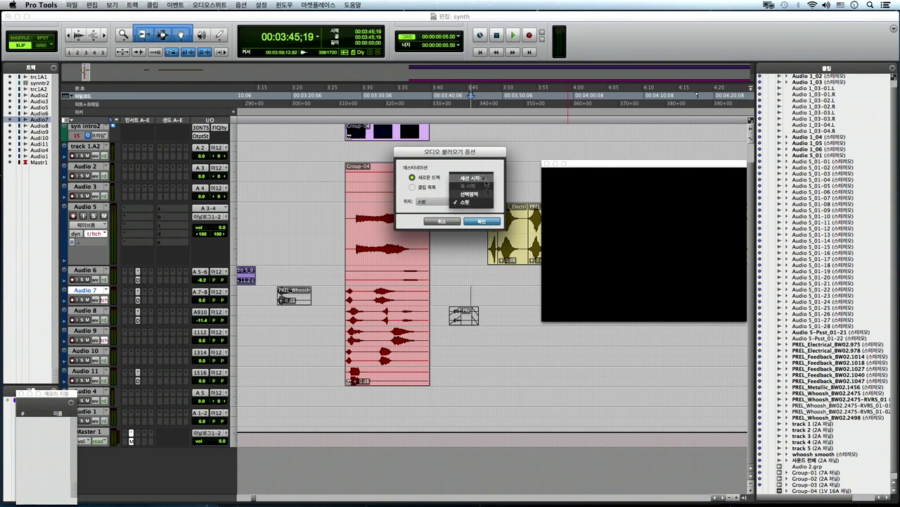
click(427, 198)
click(413, 188)
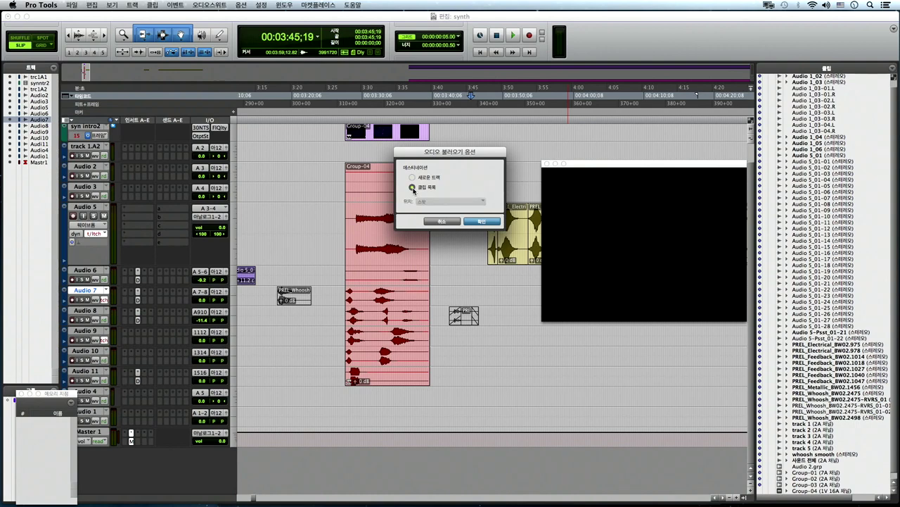
click(482, 221)
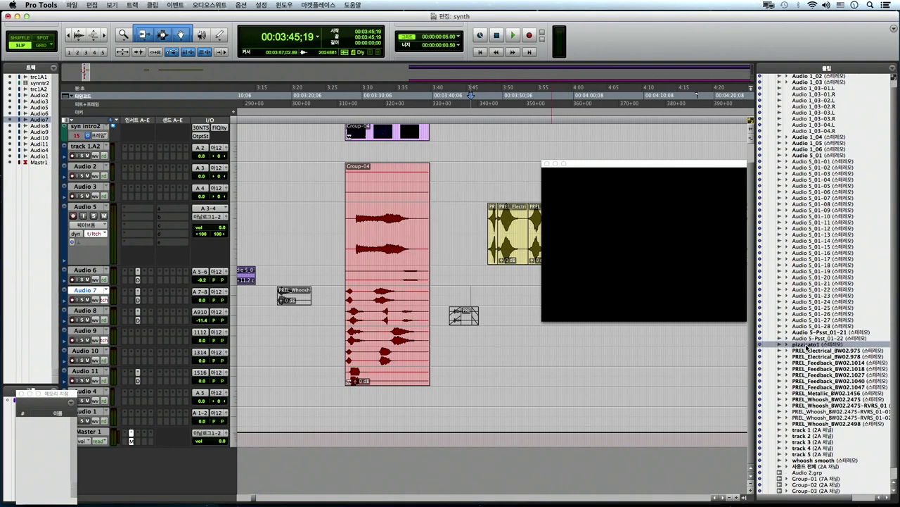
- Try placing the pizzicato1 clip from the clip list on the Audio 7 track at about 00:03:43;23
drag(458, 291, 464, 294)
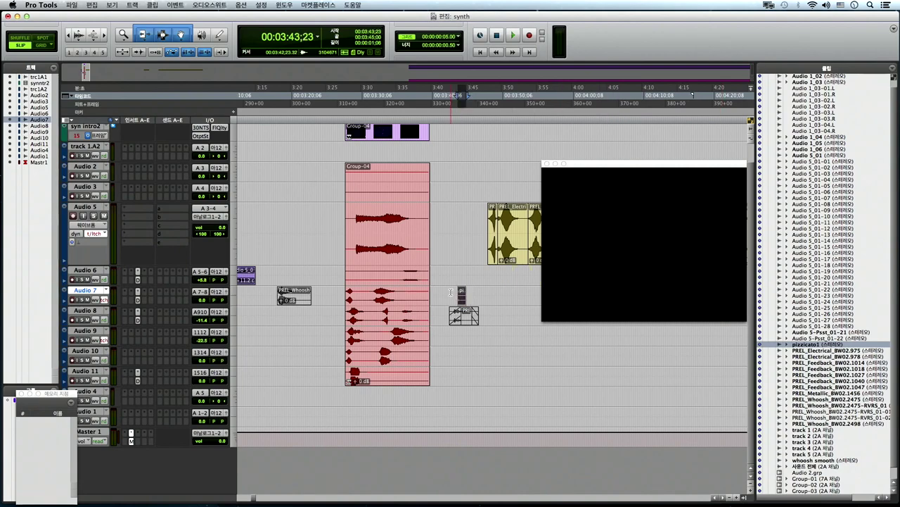
key(super+bracketright)
key(super+bracketright)
key(super+bracketleft)
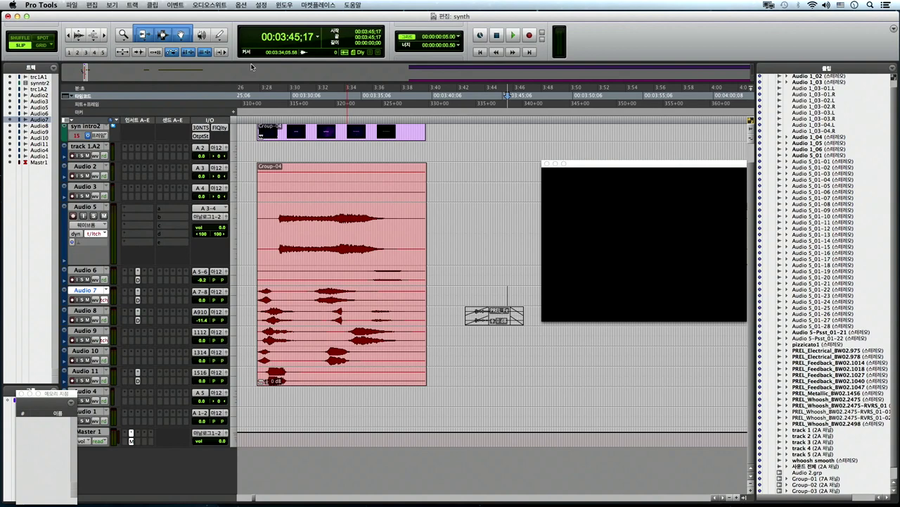
- Look through the MIDI and Video import commands without choosing one
click(71, 5)
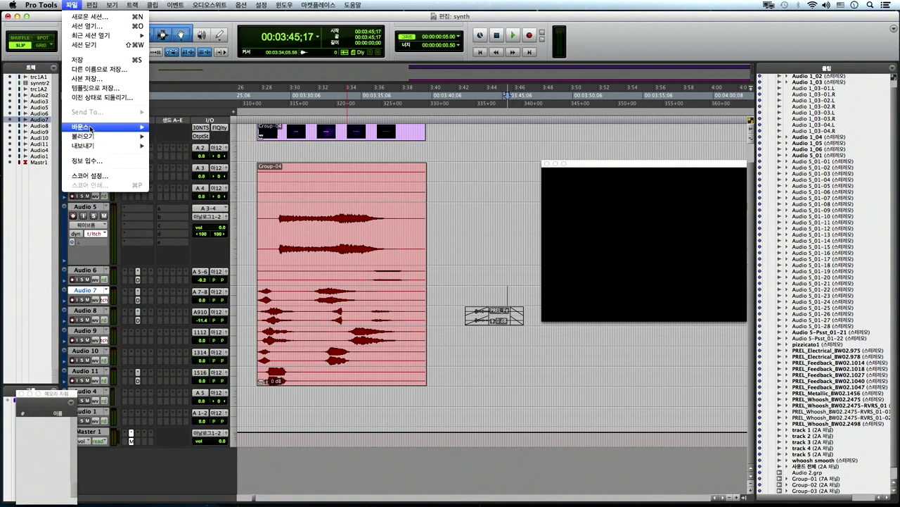
mouse_move(134, 136)
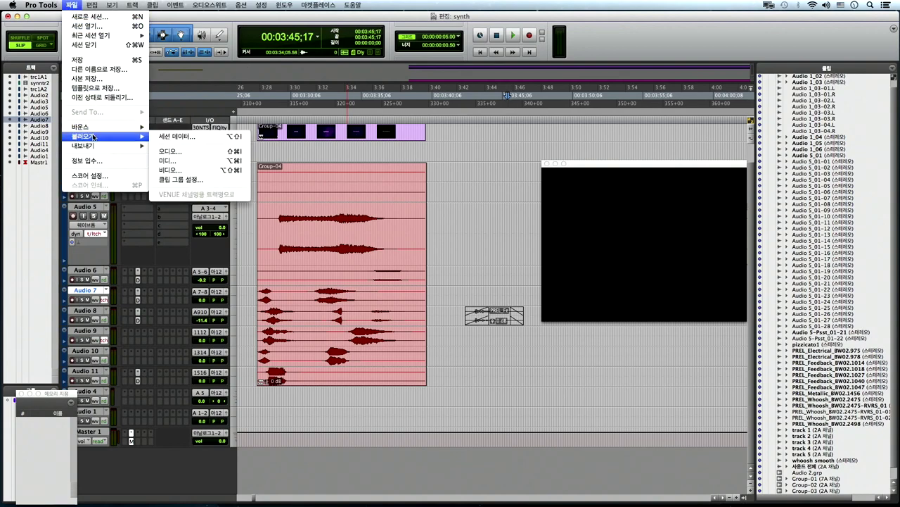
click(188, 162)
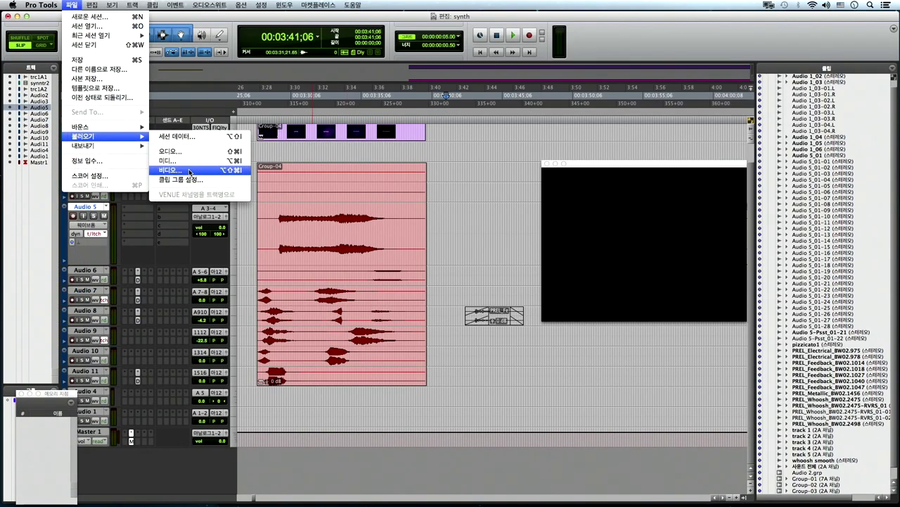
click(445, 167)
click(449, 168)
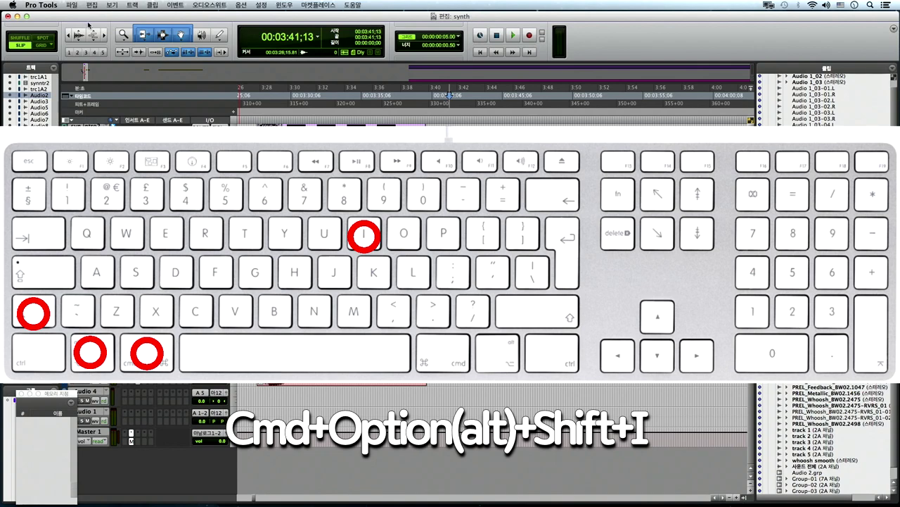
- Start a video import and open E2020010200058.mp4 from the 행복마을 folder, after previewing the .mov file in 금광1동
click(71, 6)
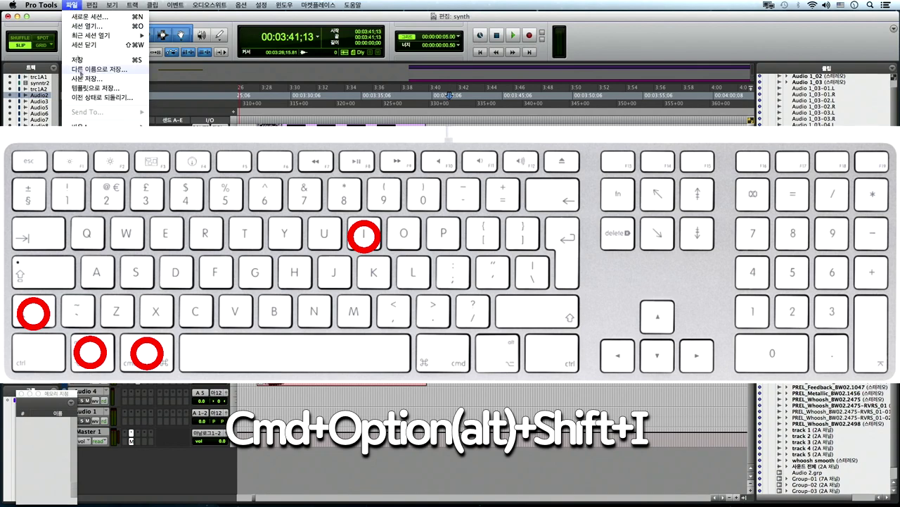
mouse_move(106, 135)
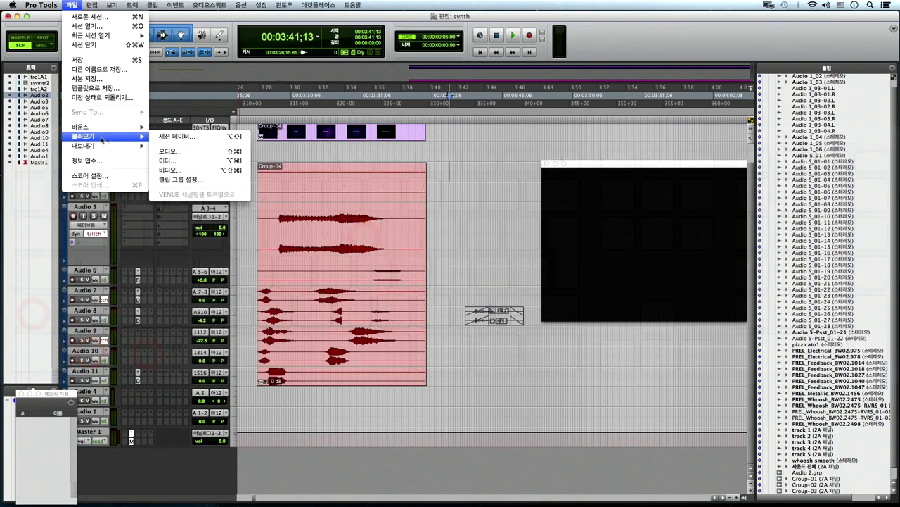
click(193, 171)
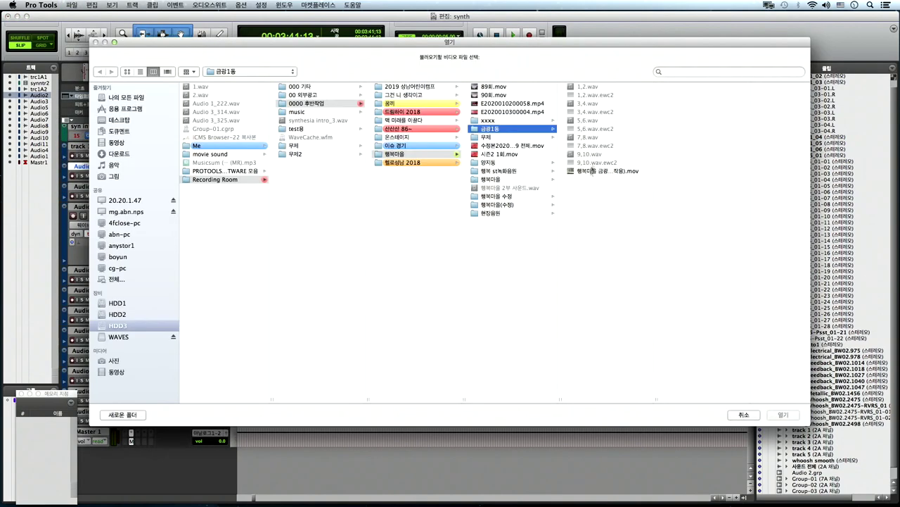
click(600, 170)
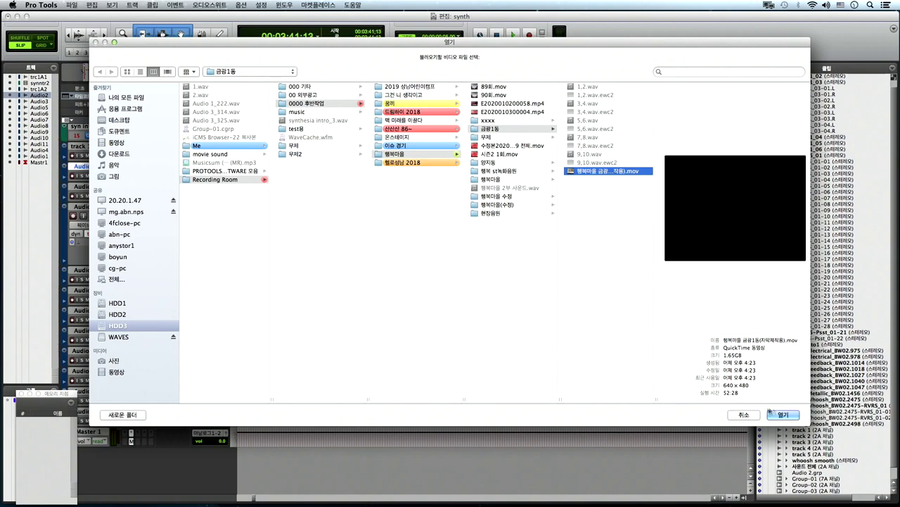
click(492, 129)
click(500, 103)
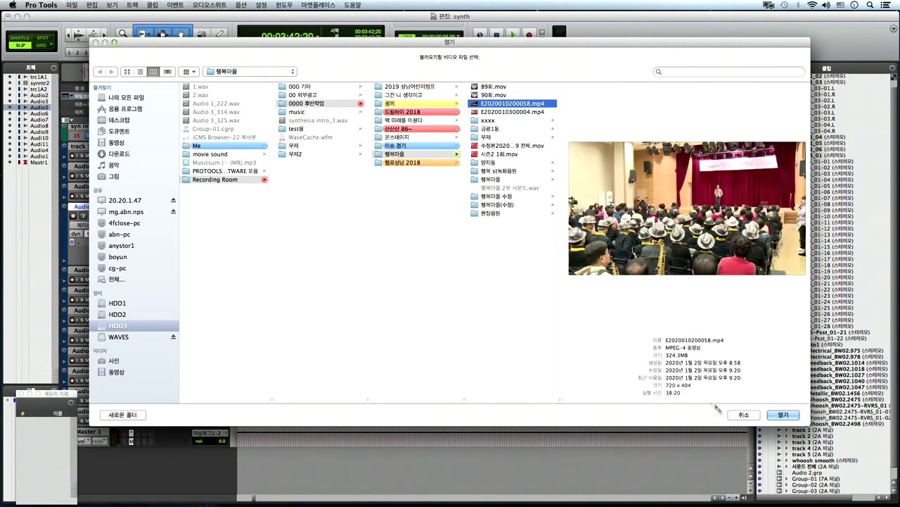
click(771, 416)
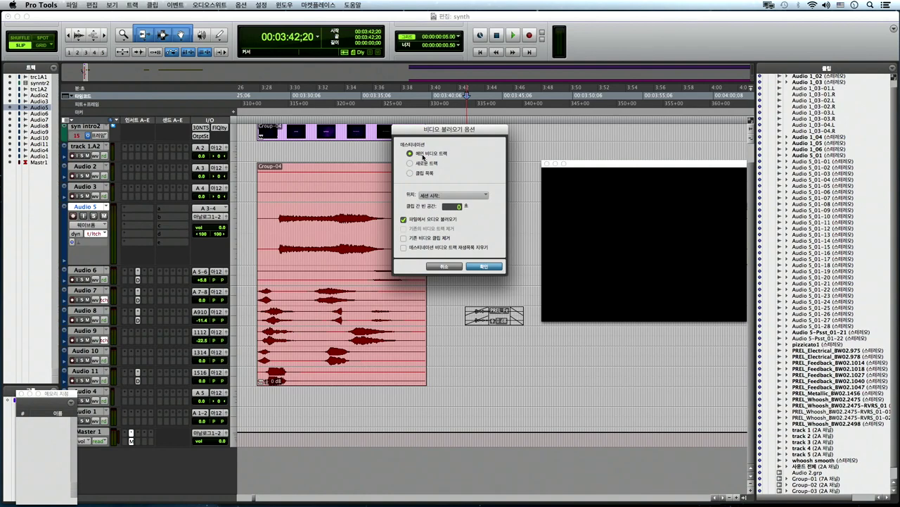
- Try the New Track and Clip List destinations for the video import and switch back to Main Video Track
scroll(123, 119, up, 1)
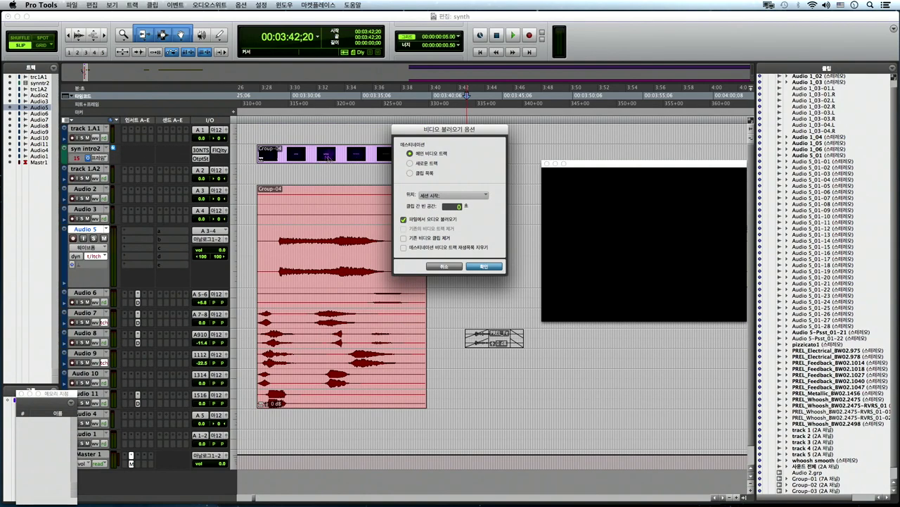
click(411, 164)
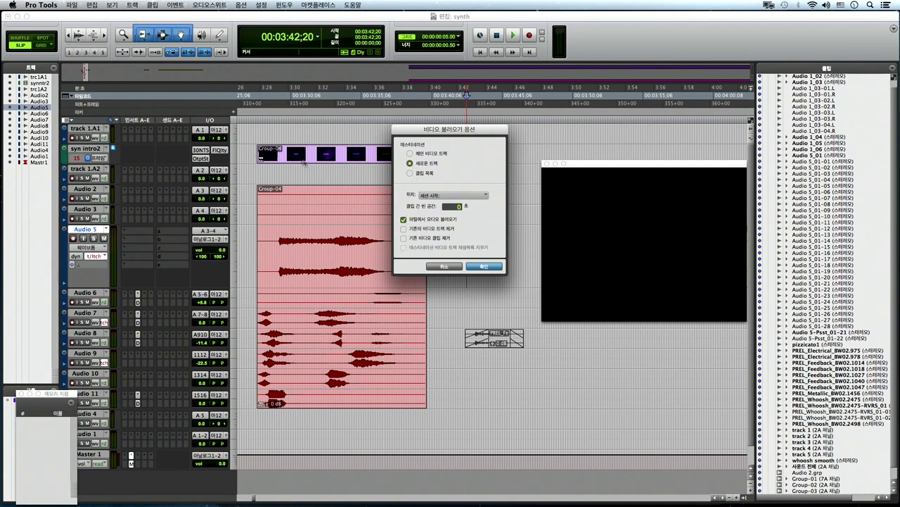
click(410, 173)
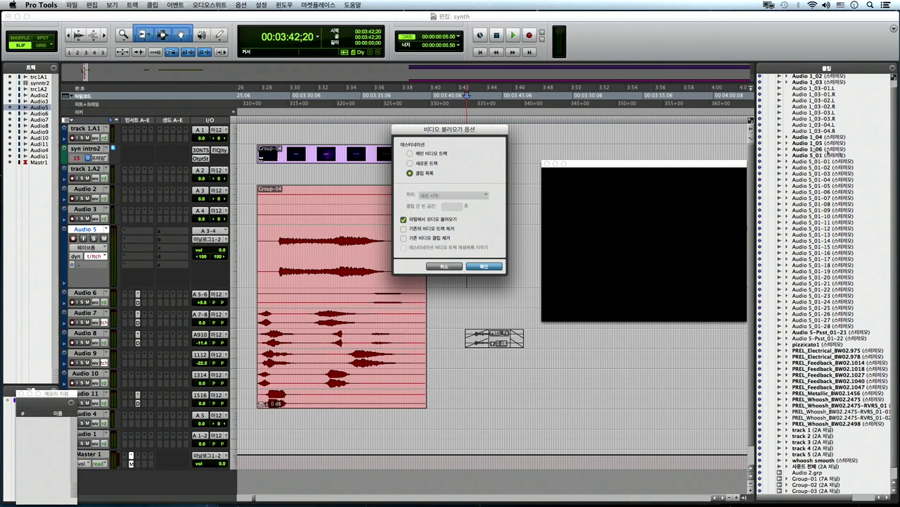
click(426, 153)
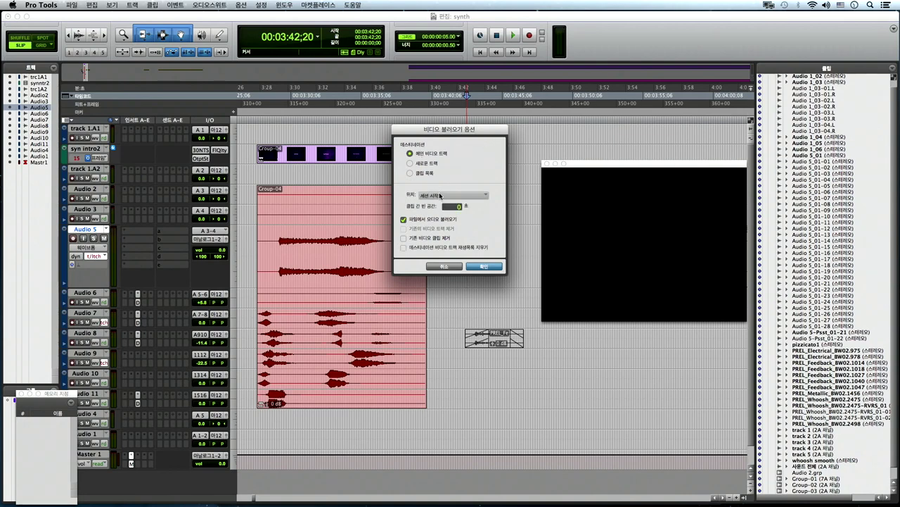
- Check the Location choices for the video import and toggle the options to remove existing video clips and clear the destination track's playlist
click(454, 196)
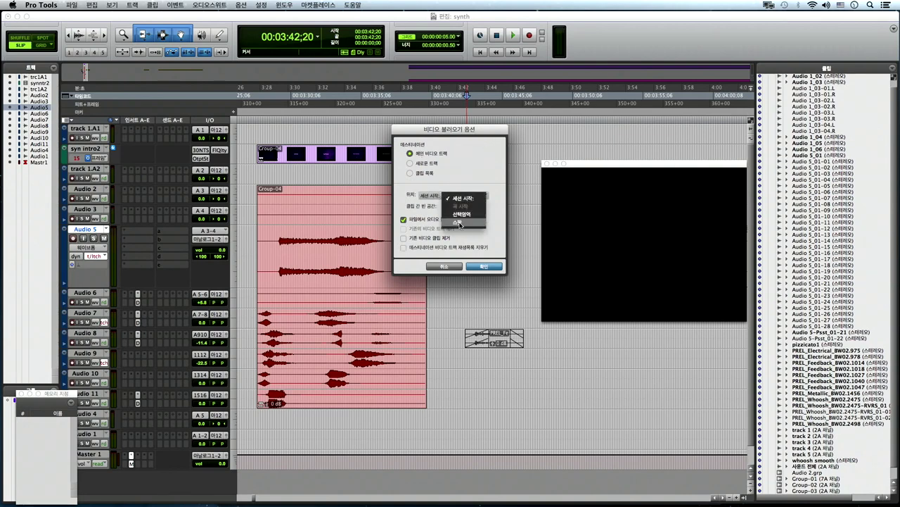
click(484, 175)
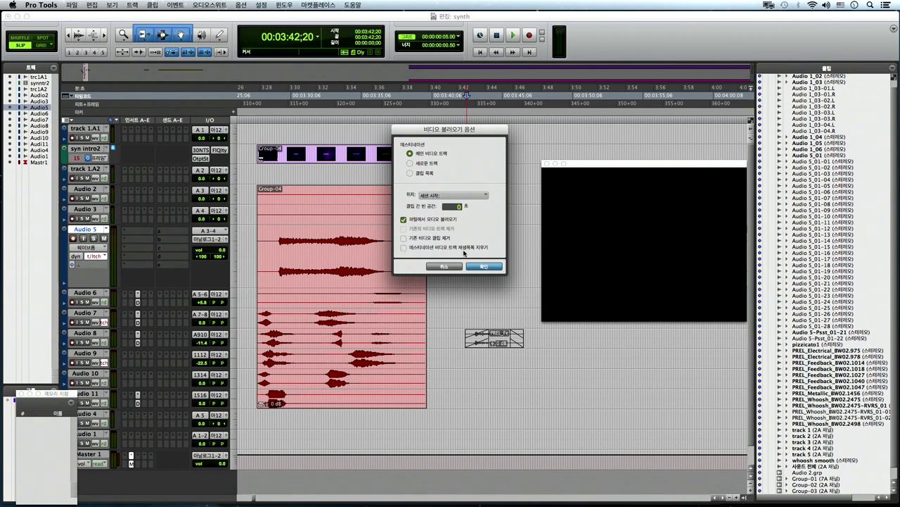
click(404, 238)
click(403, 248)
click(404, 248)
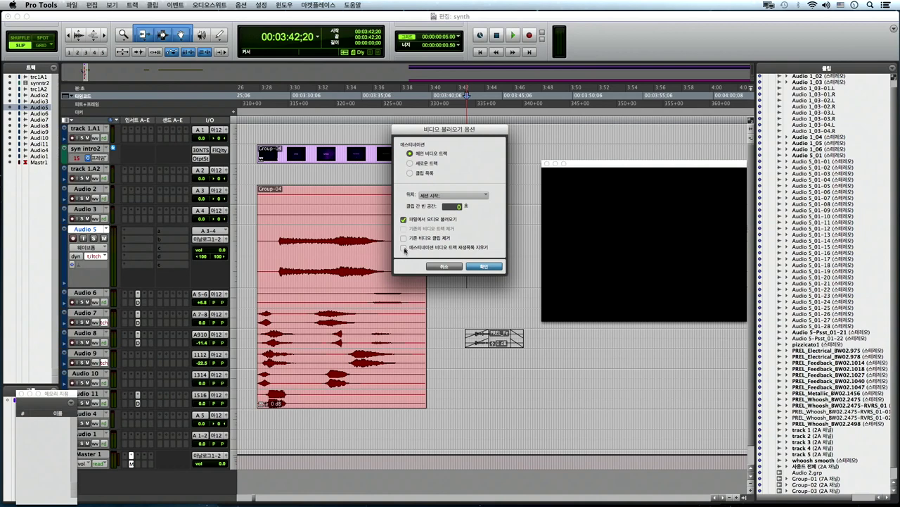
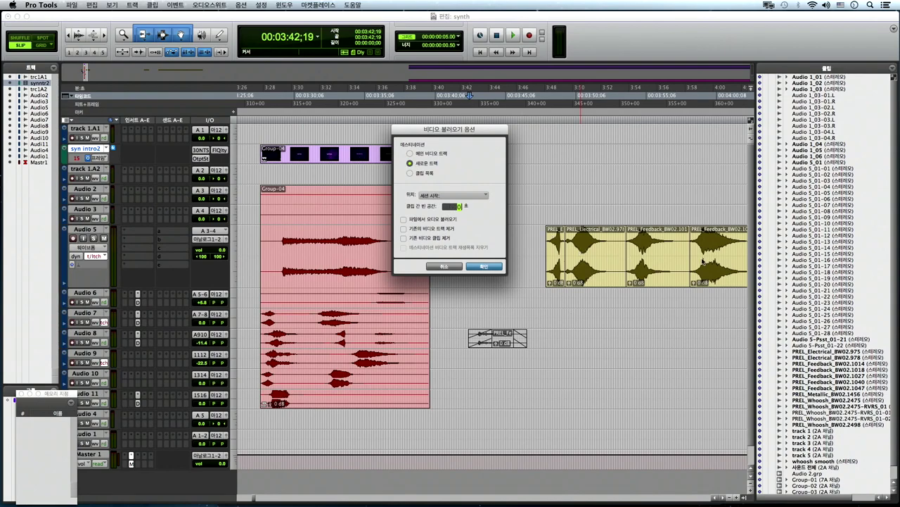
- Move the video import options dialog aside to see the timeline and cancel the video import
scroll(620, 239, right, 3)
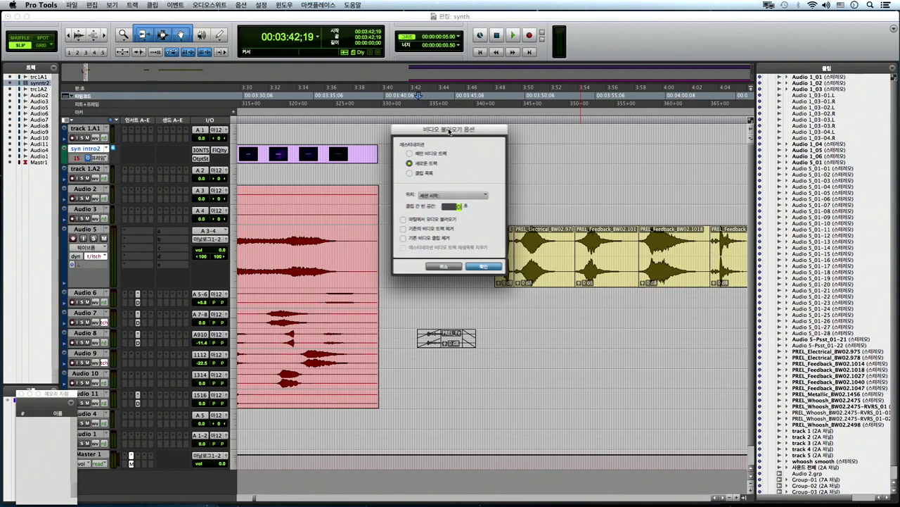
drag(449, 131, 398, 134)
scroll(310, 173, left, 2)
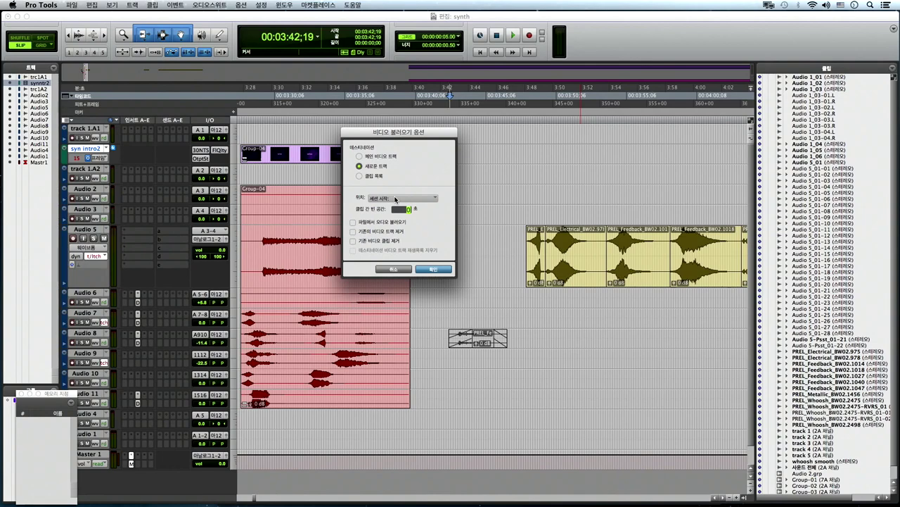
click(394, 268)
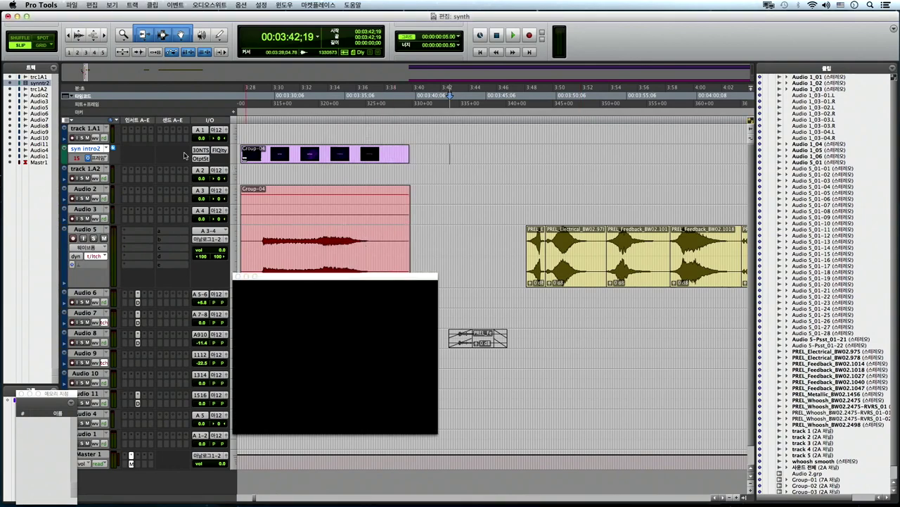
- Enlarge the syn intro2 video track and select about 7 seconds on track 1.A2 beneath the video clip, starting at 00:03:30;23
click(85, 162)
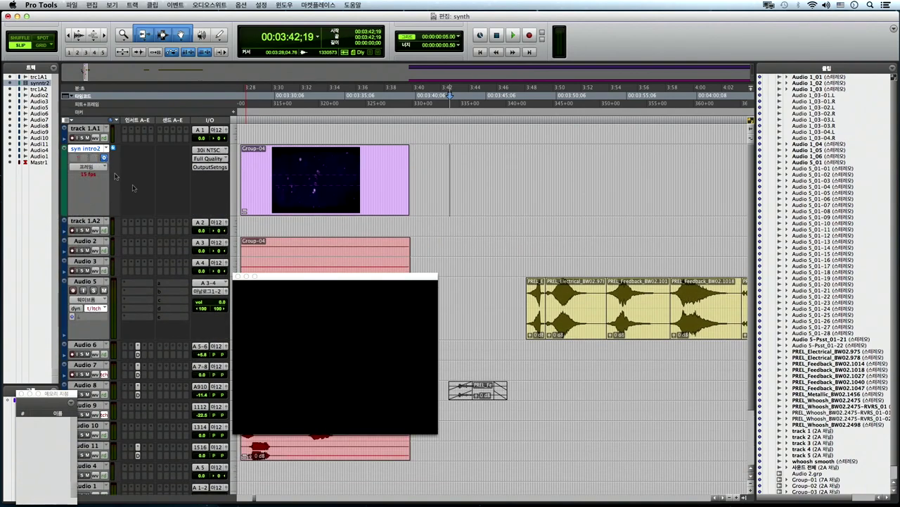
click(295, 224)
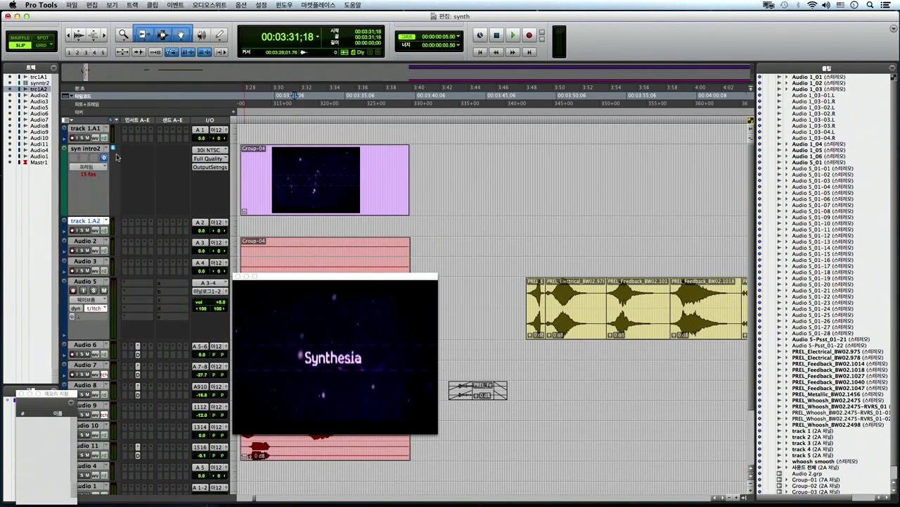
drag(283, 227, 380, 227)
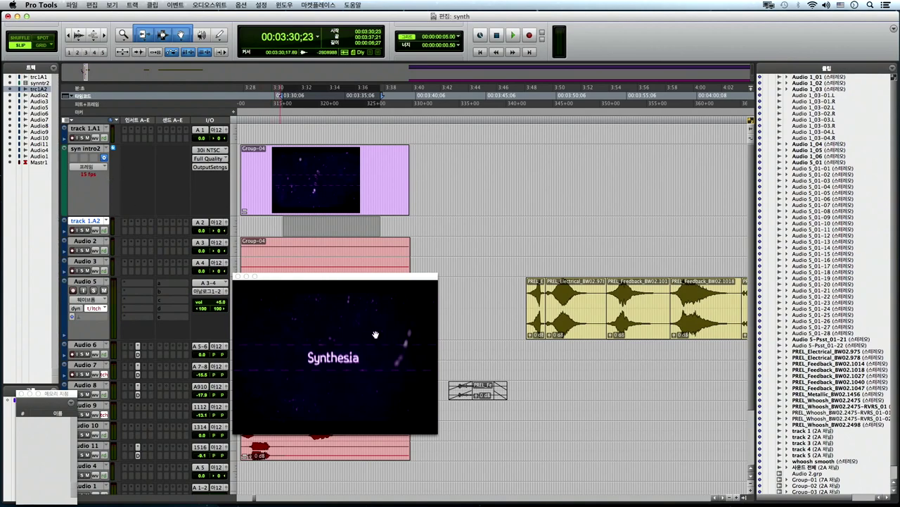
- Toggle the Video window off and on, and look up its show/hide command
key(super+KP_9)
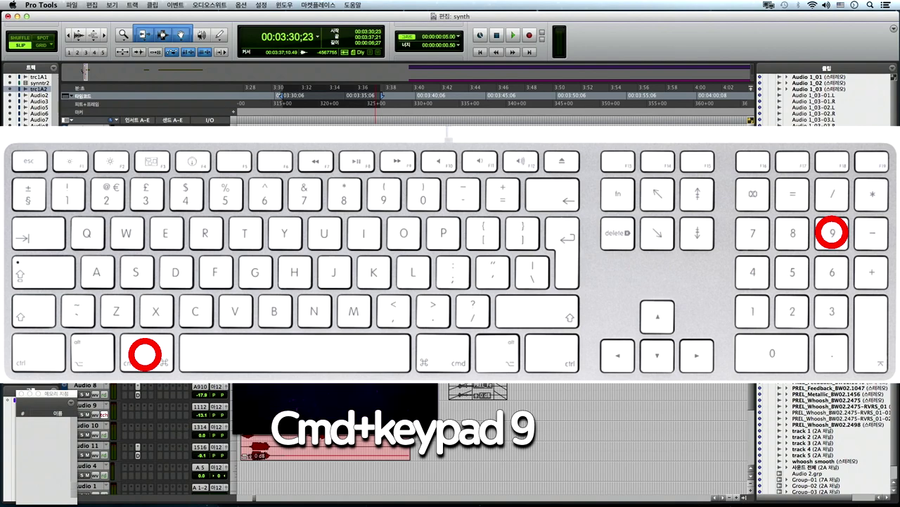
key(super+KP_9)
click(284, 4)
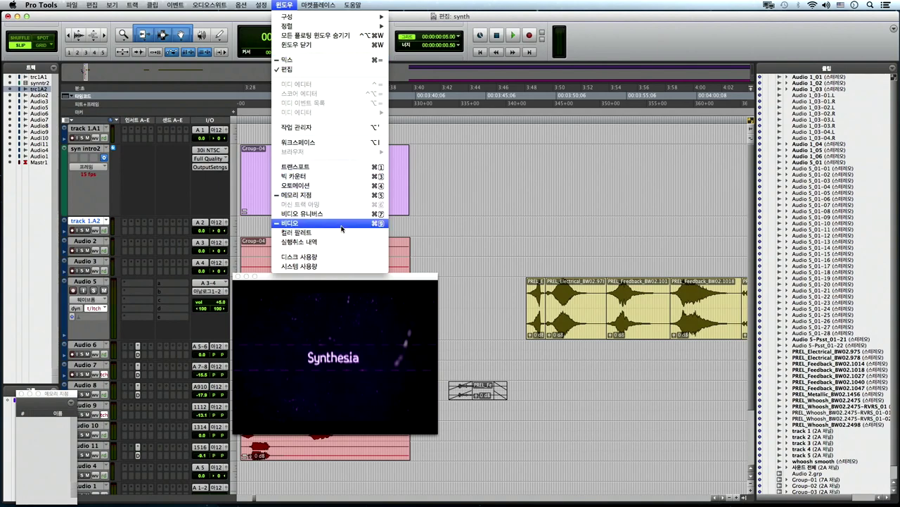
click(429, 217)
key(super+9)
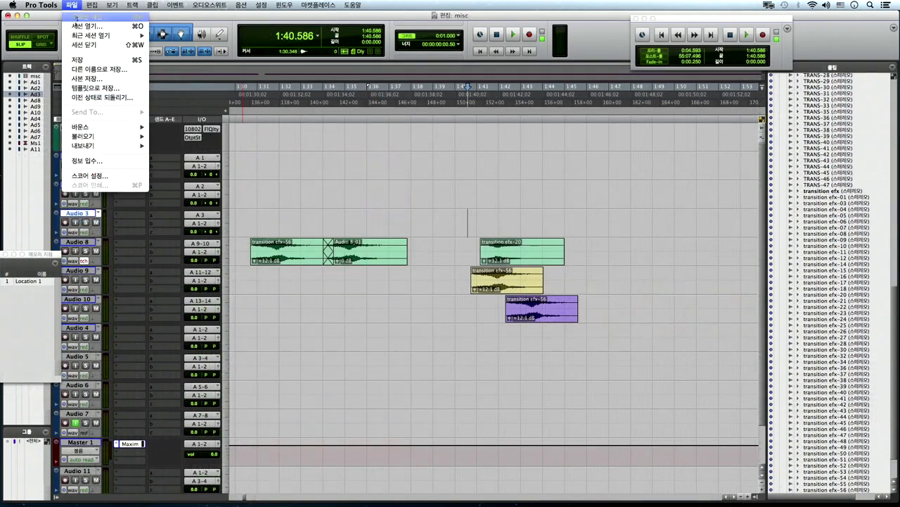
- Group the three overlapping transition efx clips on the Audio 8, Audio 9 and Audio 10 tracks into one clip group
mouse_move(85, 136)
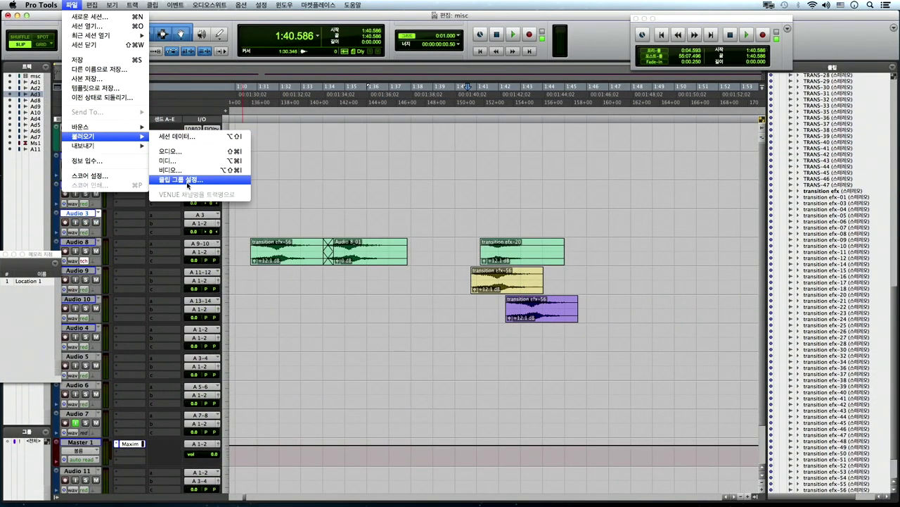
drag(464, 237, 587, 321)
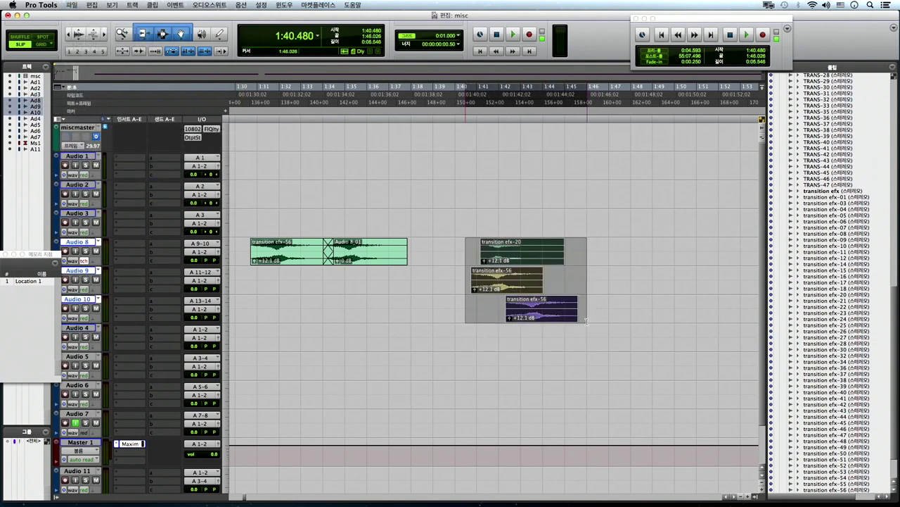
click(586, 320)
drag(471, 243, 572, 296)
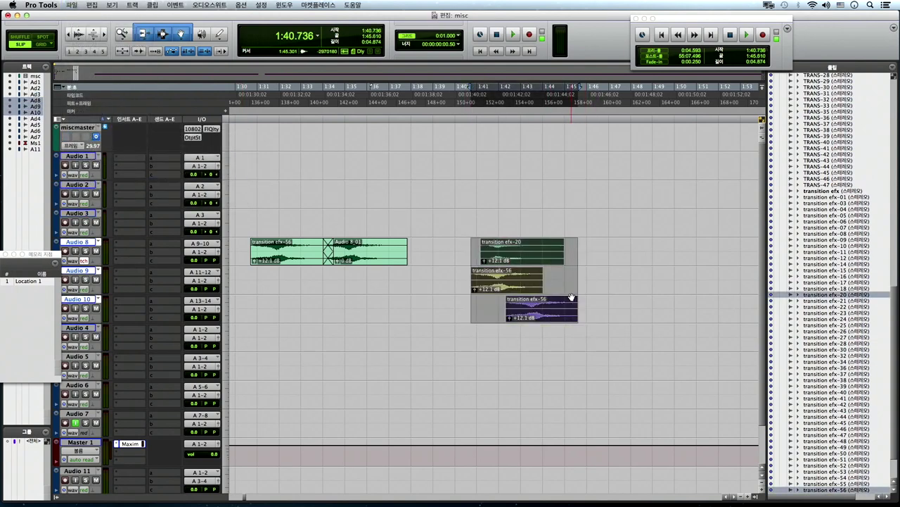
key(super+alt+g)
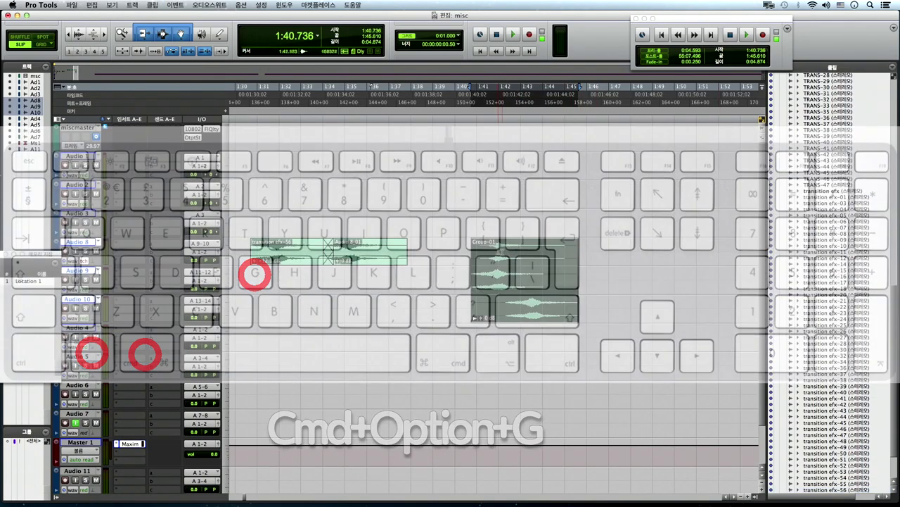
click(516, 262)
click(515, 263)
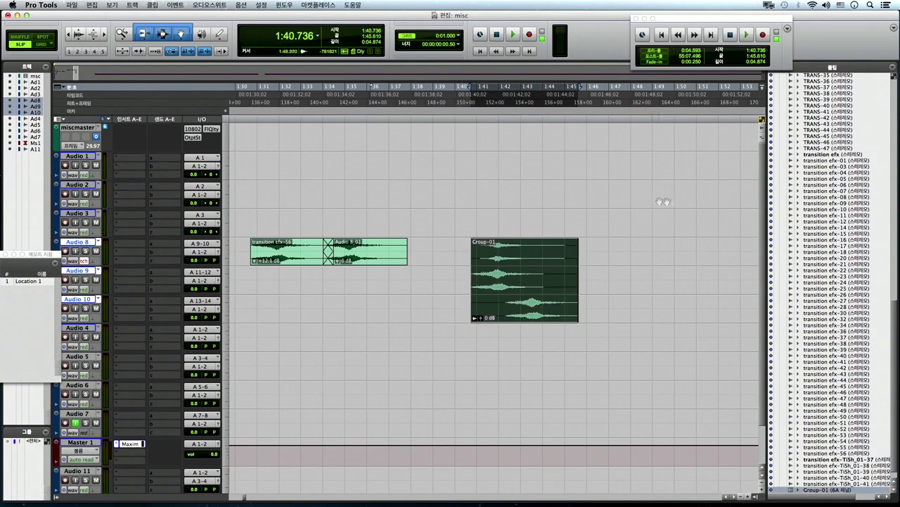
- Export the new clip group from the clip list to the misc session's Clip Groups folder
click(894, 67)
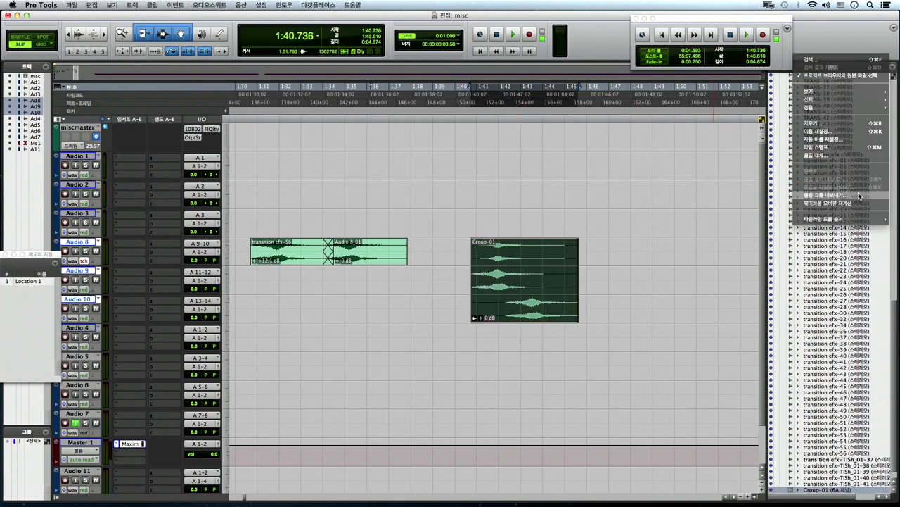
click(858, 194)
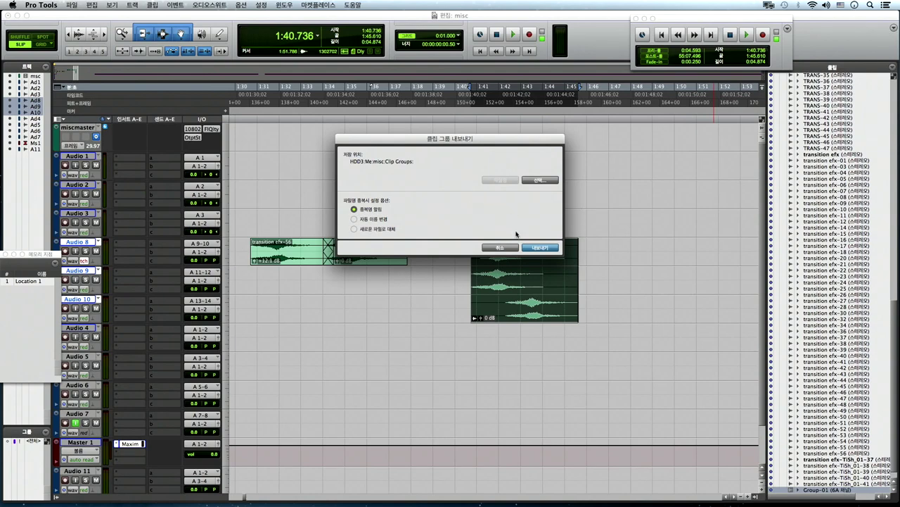
click(539, 248)
click(543, 248)
- Switch to Finder, check the exported Group-01.cgrp in the misc session's Clip Groups folder, and return to Pro Tools
key(super+bracketleft)
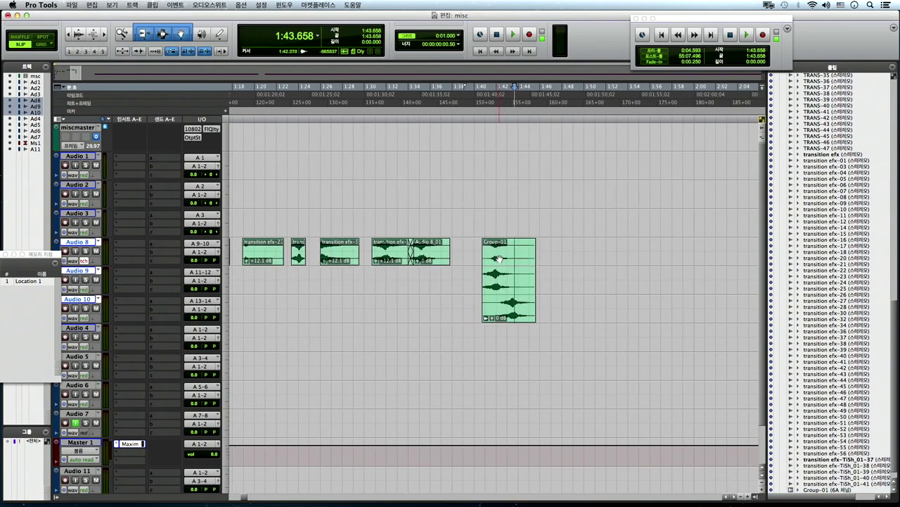
click(562, 248)
scroll(548, 247, right, 2)
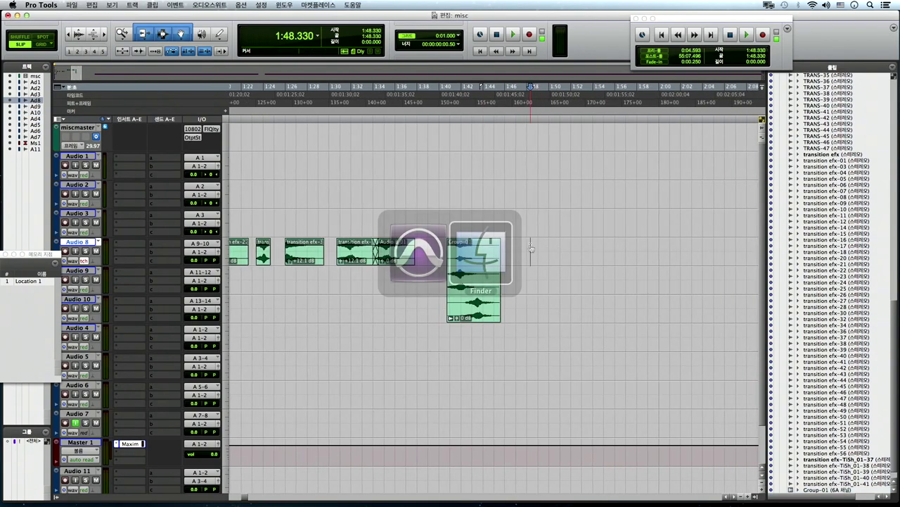
key(super+Tab)
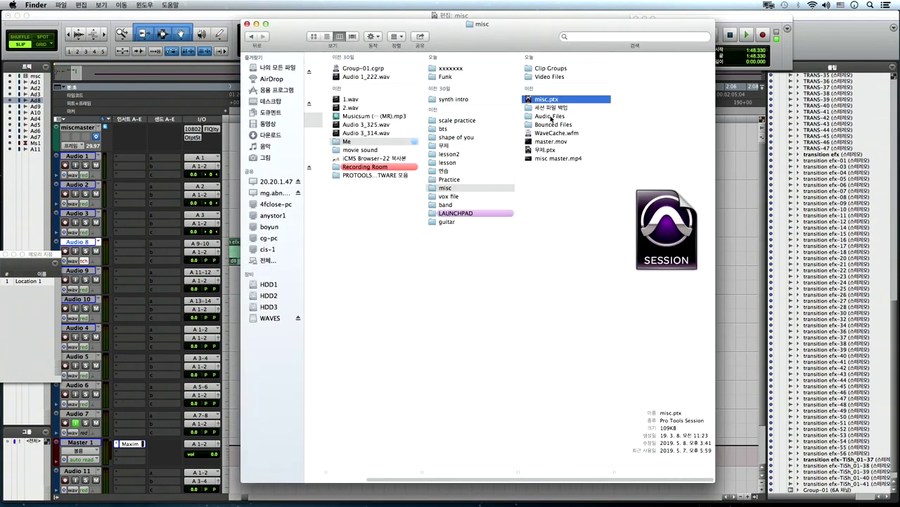
click(553, 124)
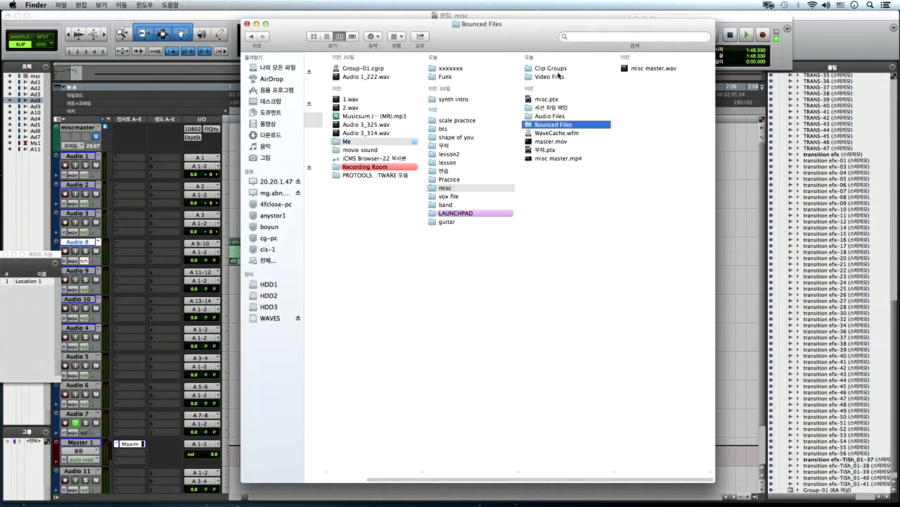
click(583, 70)
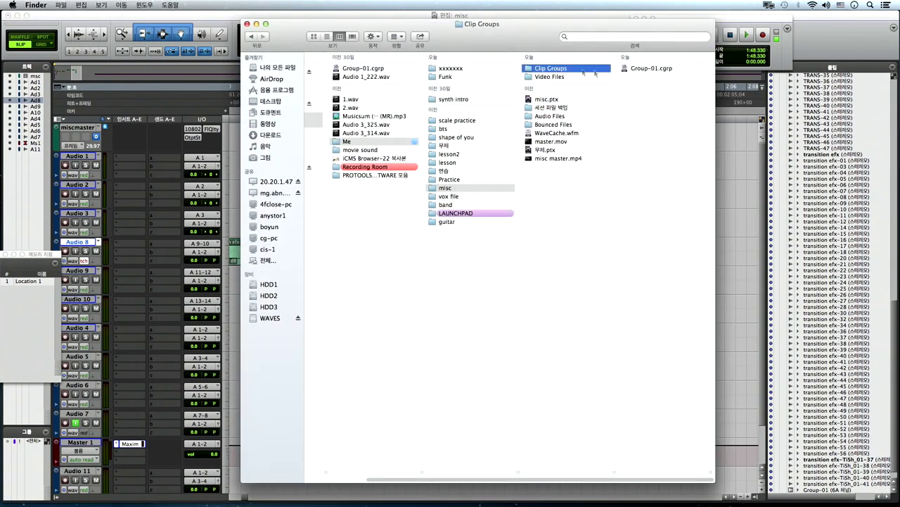
click(641, 70)
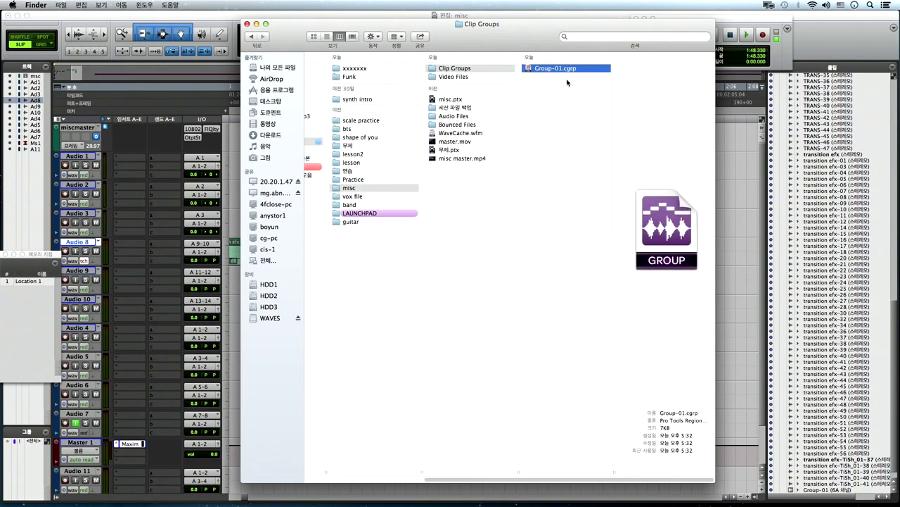
key(super+Tab)
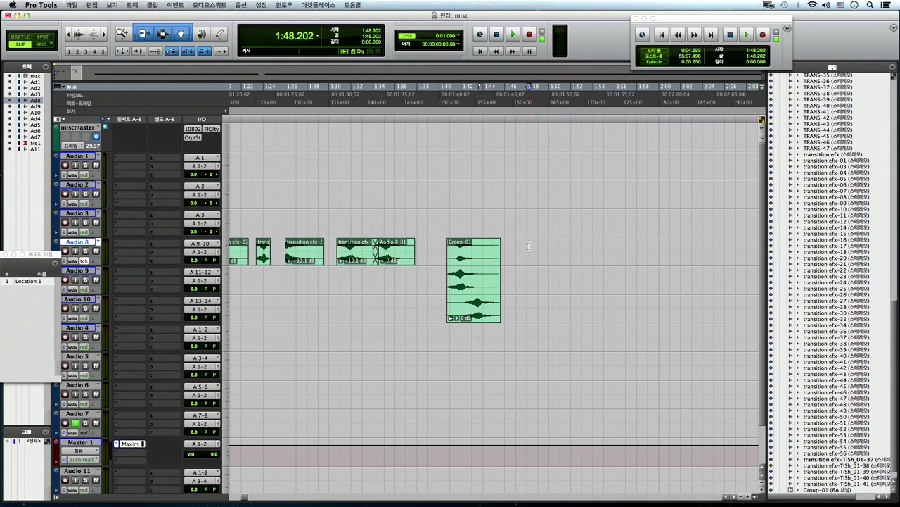
- Import the clip group file Group-01.cgrp from the Clip Groups folder in Me > misc onto new tracks at the session start
click(72, 5)
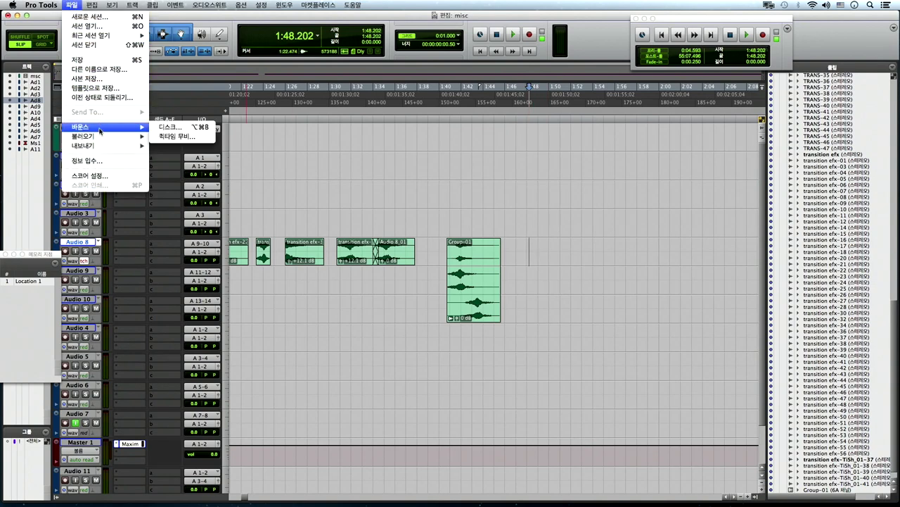
mouse_move(102, 136)
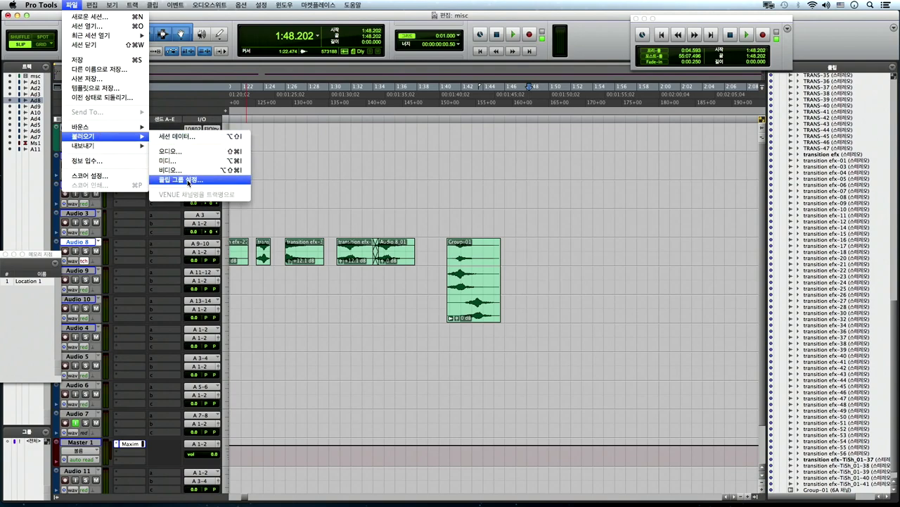
click(188, 182)
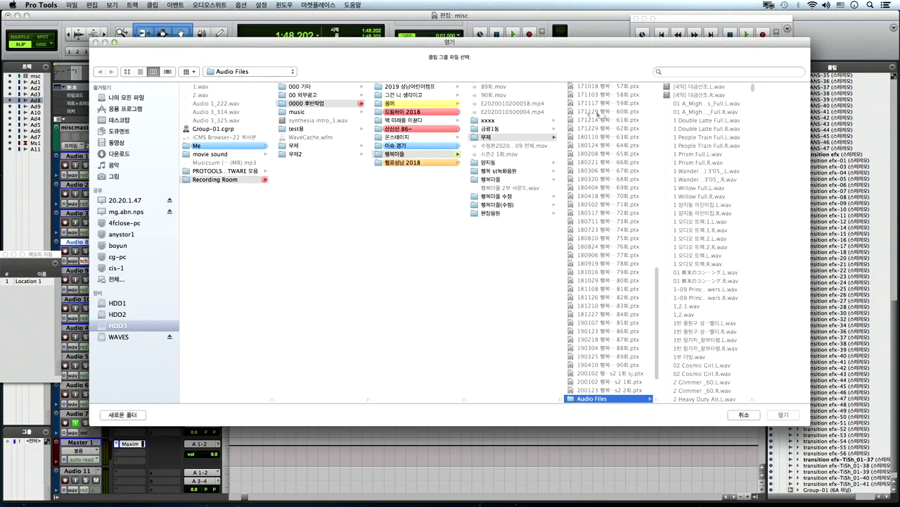
click(235, 146)
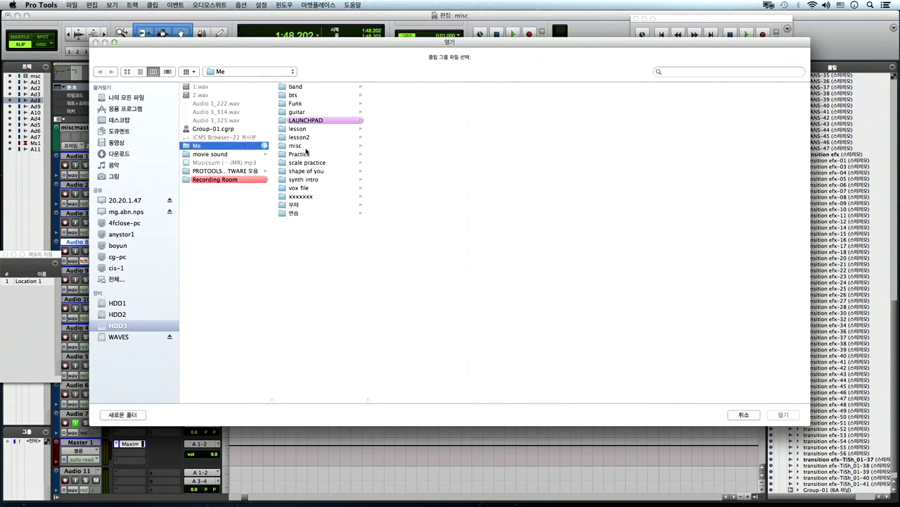
click(303, 148)
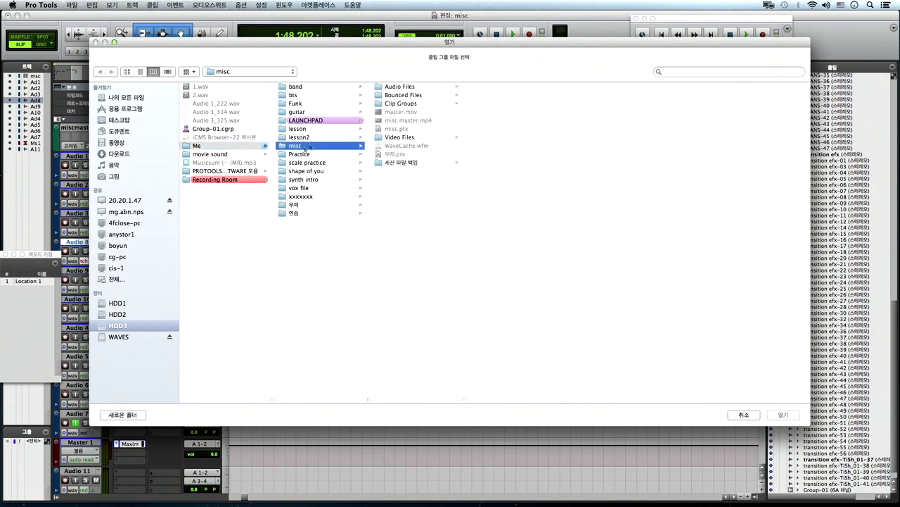
click(412, 86)
click(416, 103)
click(512, 87)
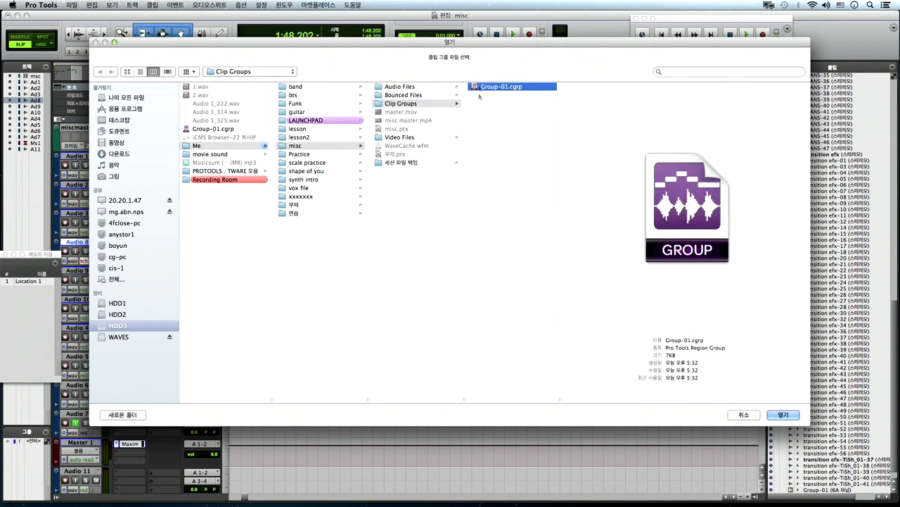
click(778, 414)
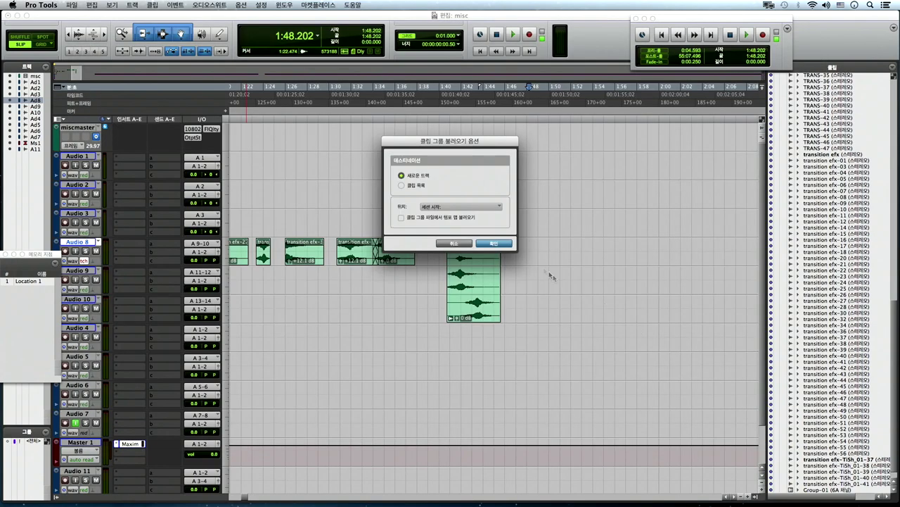
click(493, 243)
key(super+alt+bracketleft)
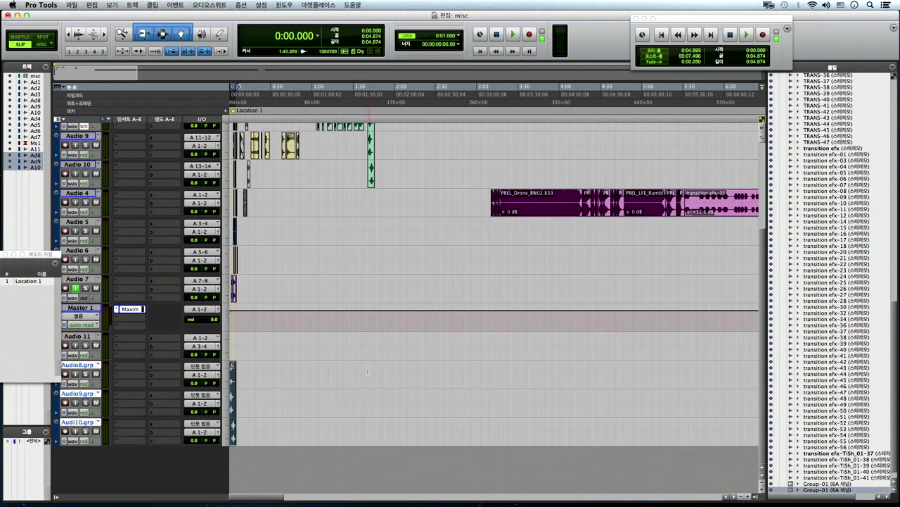
- Move the imported clip group on the Audio8.grp, Audio9.grp and Audi10.grp tracks to 1:40.736, aligned with the original group
click(256, 373)
key(super+bracketright)
key(super+bracketright)
drag(237, 380, 525, 387)
scroll(502, 282, up, 3)
click(502, 282)
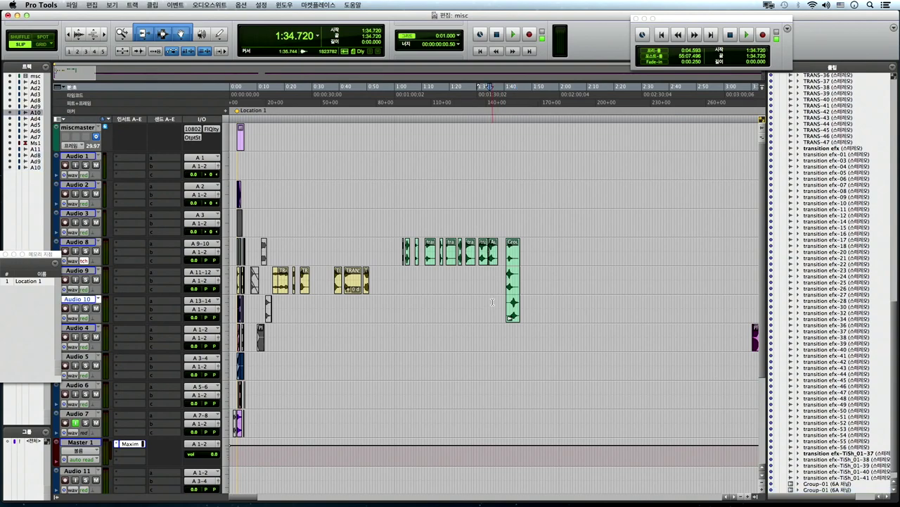
scroll(527, 354, down, 4)
click(525, 379)
key(super+bracketright)
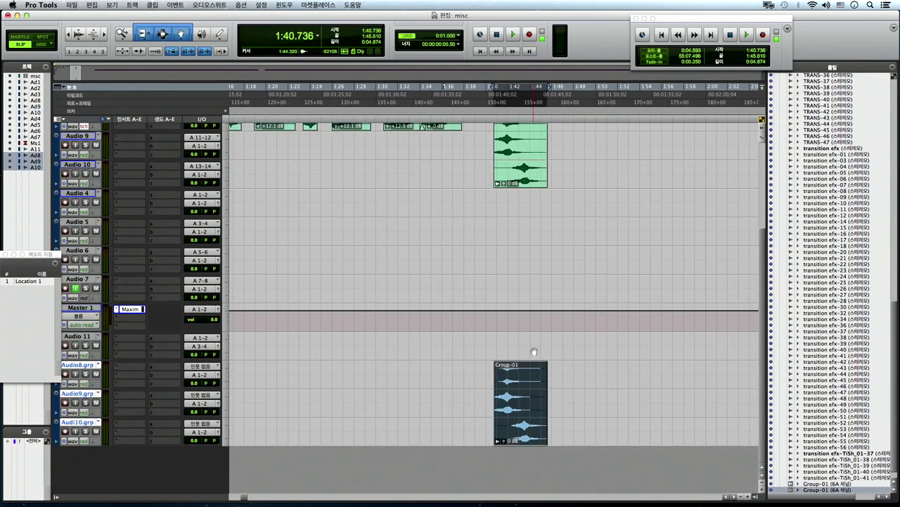
- Group all clips from the session start to about 2:11 on the Audio 8 through Audio 7 tracks into one clip group
key(super+bracketleft)
key(super+bracketleft)
key(super+bracketleft)
scroll(473, 204, up, 5)
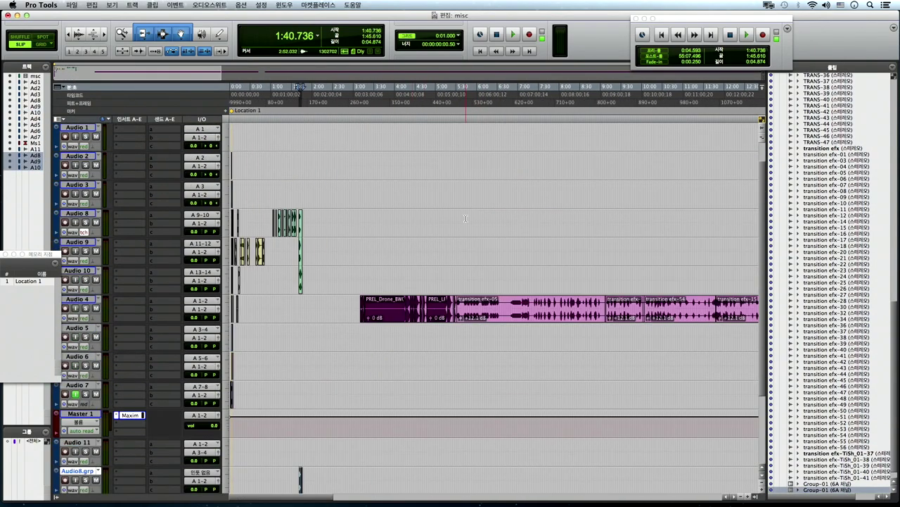
drag(322, 214, 291, 267)
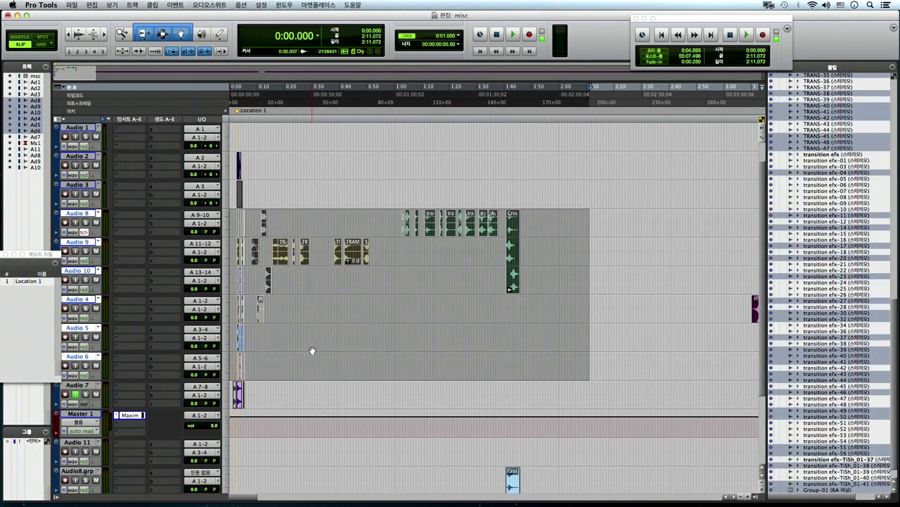
key(super+alt+g)
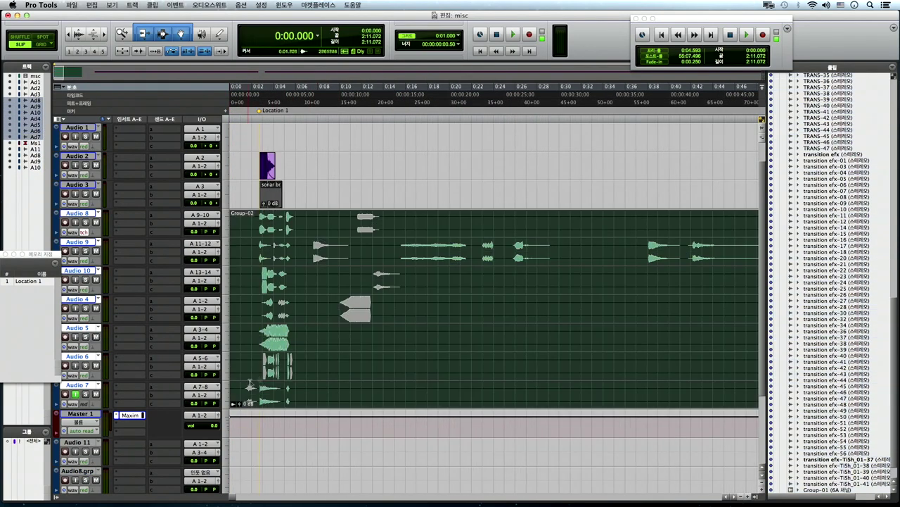
key(super+bracketleft)
click(350, 251)
click(342, 257)
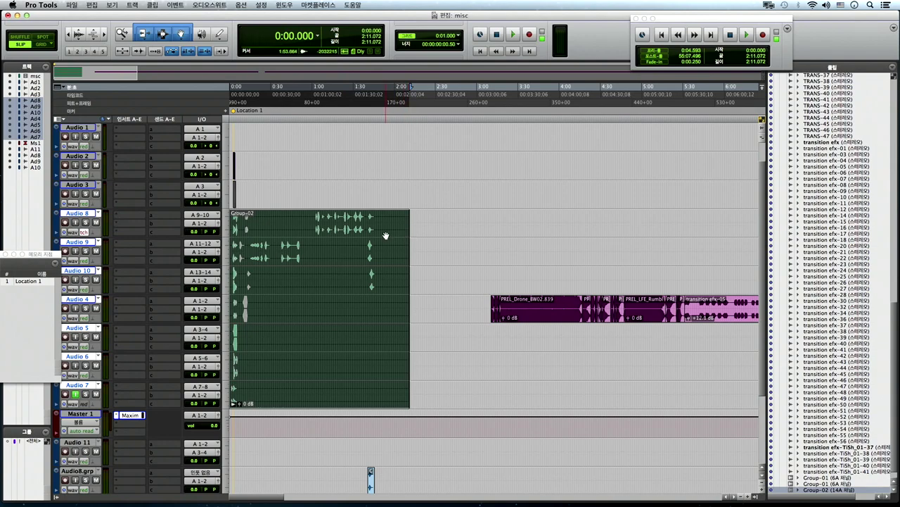
- Ungroup the large clip group spanning the Audio 8 through Audio 7 tracks
key(super+bracketright)
key(super+bracketright)
key(super+bracketleft)
key(super+bracketleft)
key(super+alt+u)
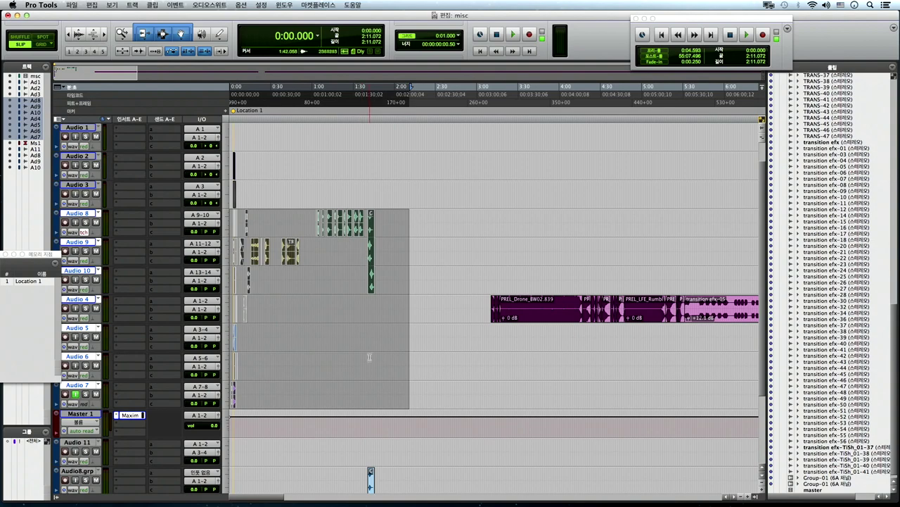
- Undo the imported group's move to 1:40.736 and the earlier grouping of the transition efx clips on Audio 8, Audio 9 and Audio 10
click(367, 274)
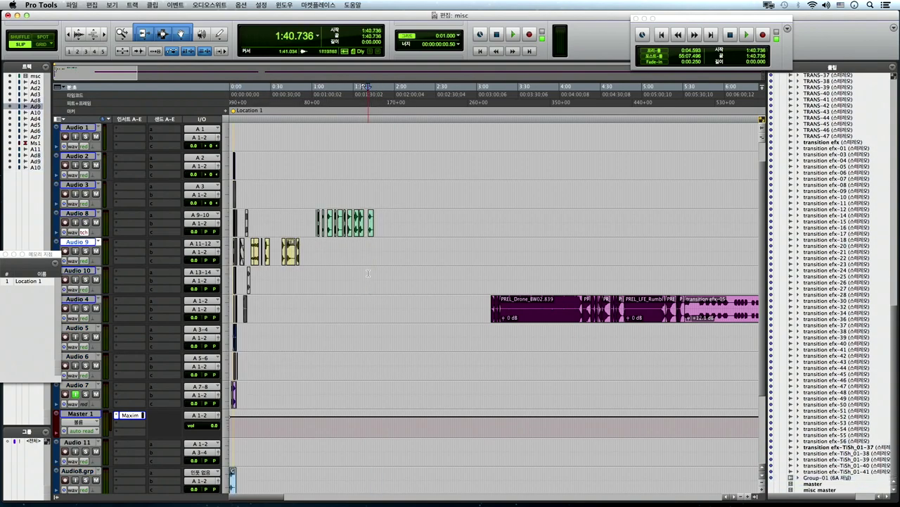
scroll(251, 412, down, 4)
key(p)
key(Tab)
scroll(275, 412, up, 4)
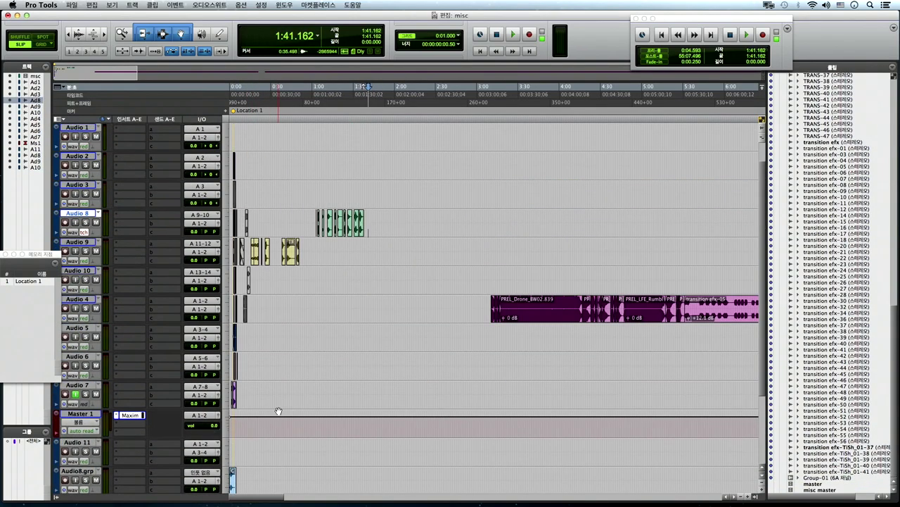
- Examine the imported clip group at the session start on the Audio8.grp, Audio9.grp and Audi10.grp tracks
key(shift+Tab)
scroll(278, 410, down, 3)
click(247, 383)
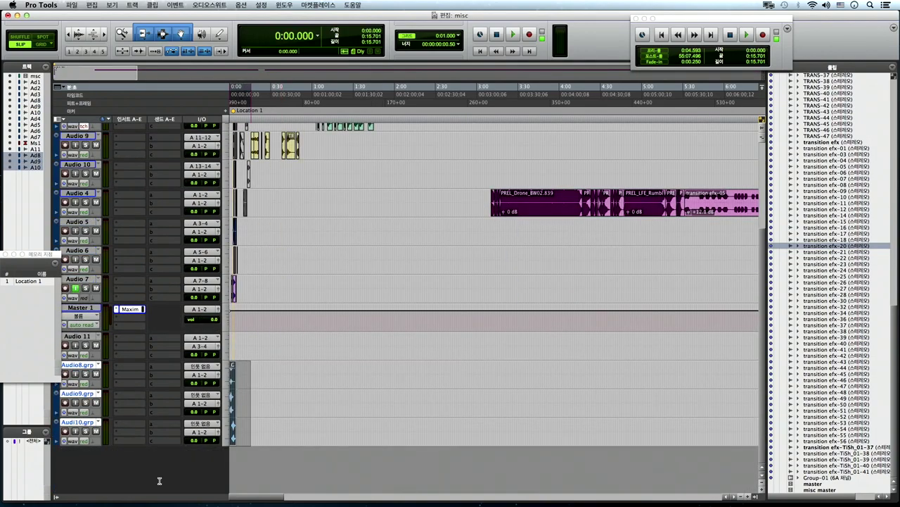
key(super+bracketright)
key(super+bracketright)
key(super+bracketright)
key(super+bracketright)
key(super+bracketright)
key(super+bracketleft)
key(super+bracketleft)
key(super+bracketleft)
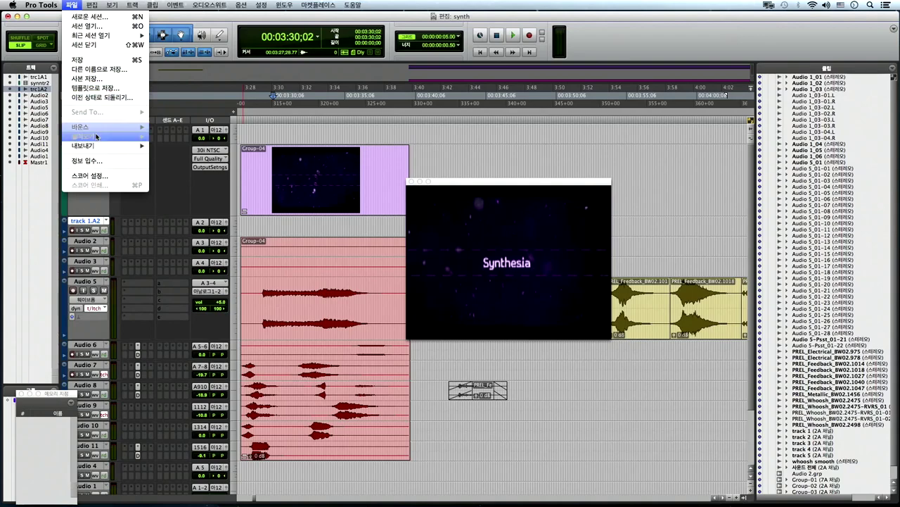
- Review the AAF/OMF export options for the selected tracks in the synth session, including the export format choices, and cancel
mouse_move(96, 139)
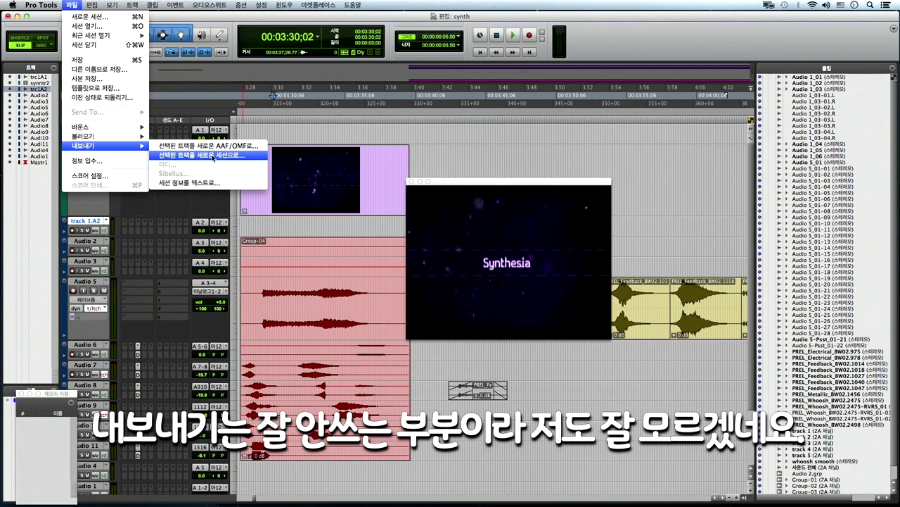
click(176, 147)
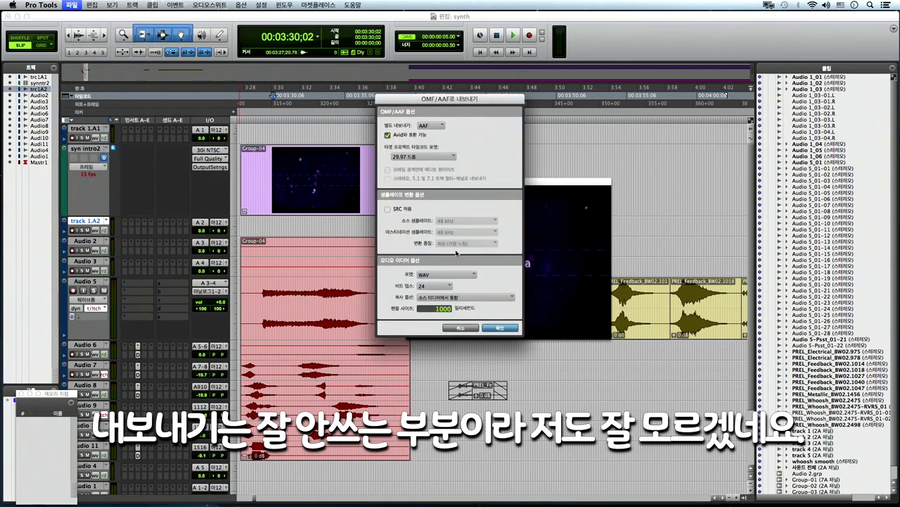
click(431, 126)
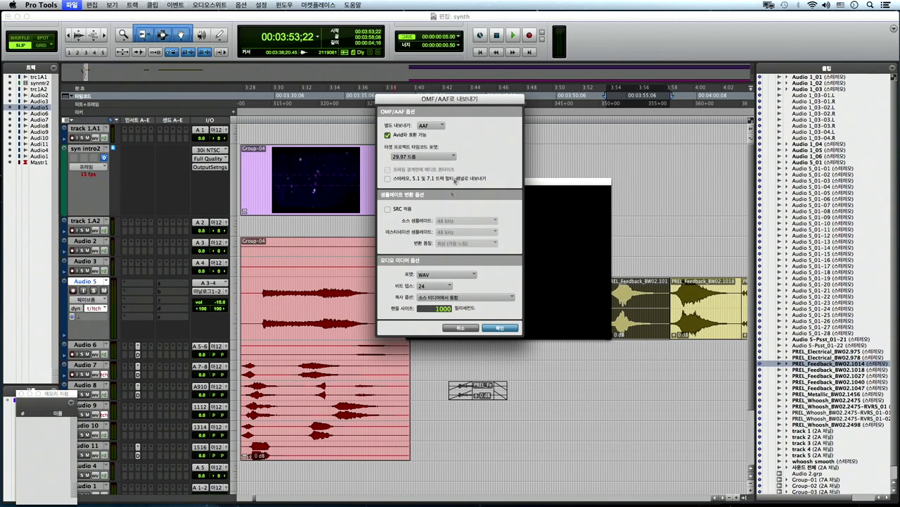
click(458, 327)
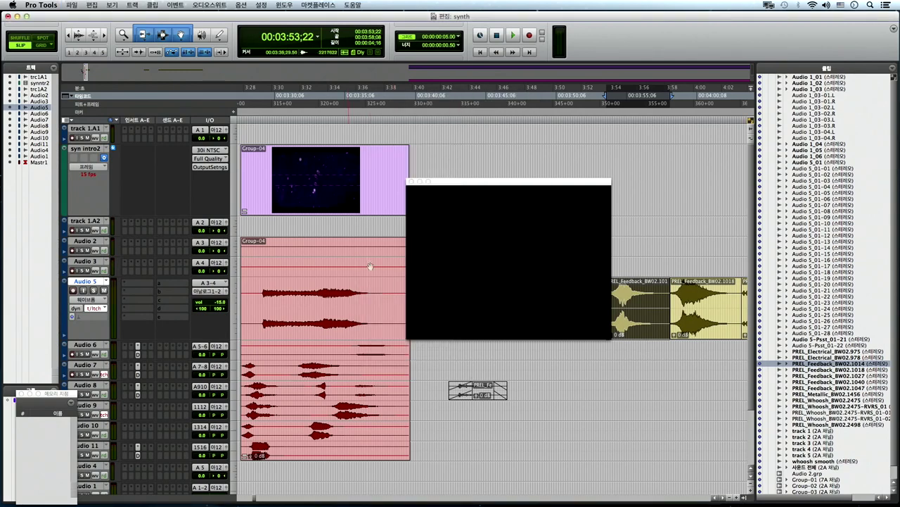
- Export the selected Audio 5 track as a new session without copying audio files, saved as synth의 복사본 in Recording Room
click(69, 7)
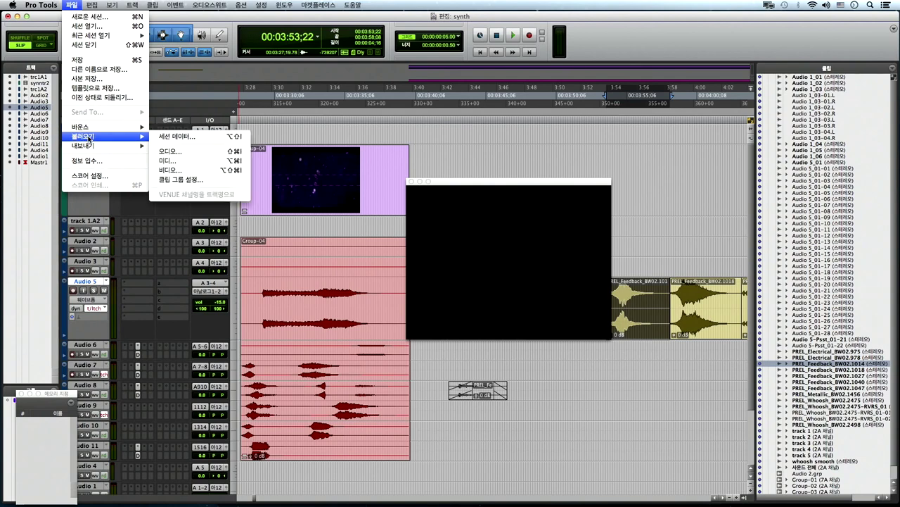
mouse_move(90, 145)
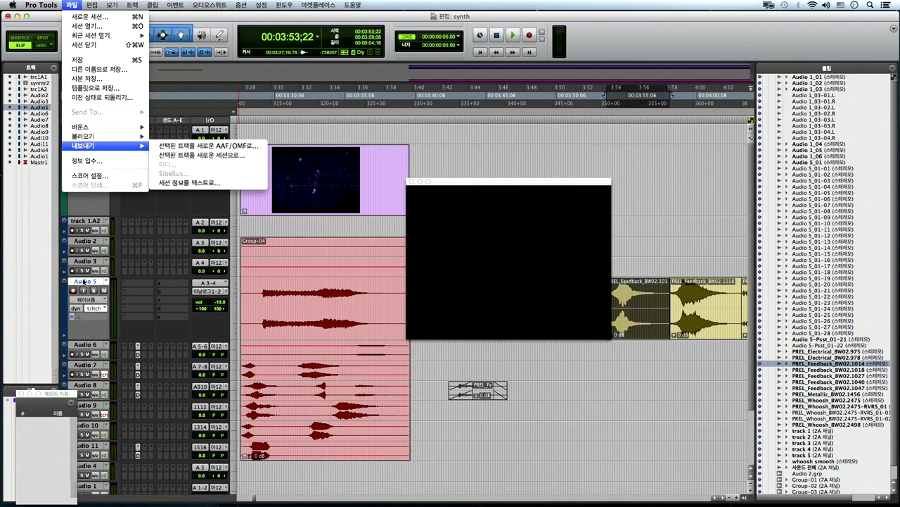
click(188, 155)
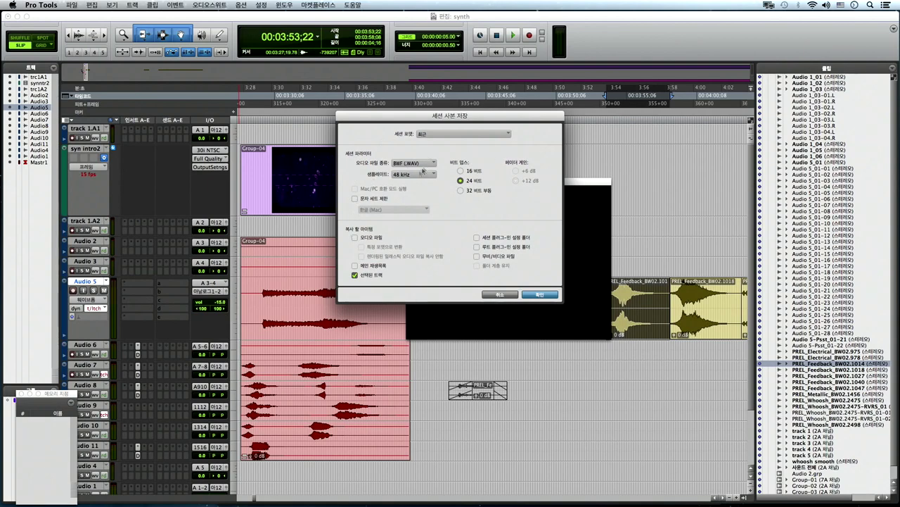
click(355, 237)
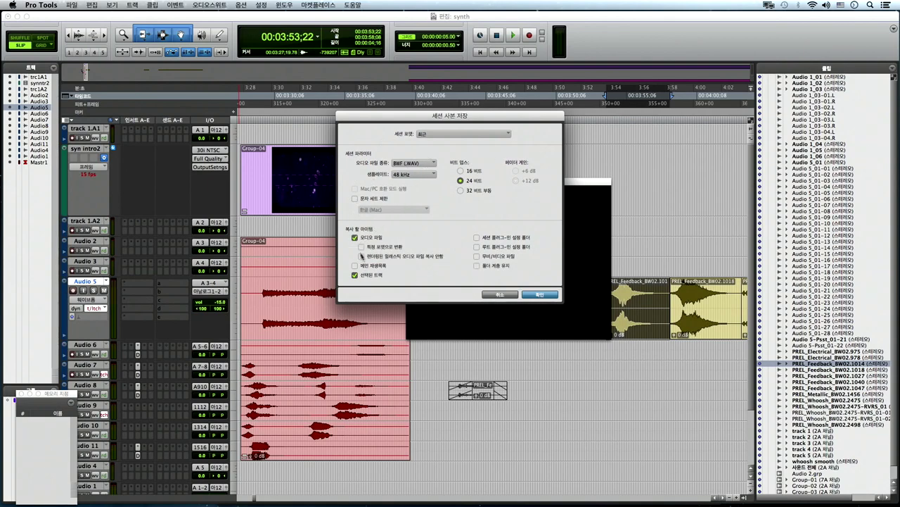
click(356, 238)
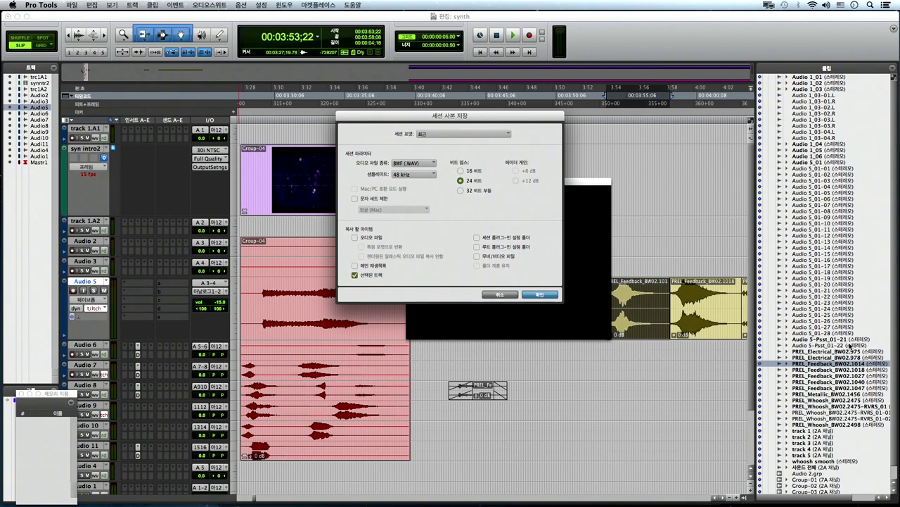
click(538, 296)
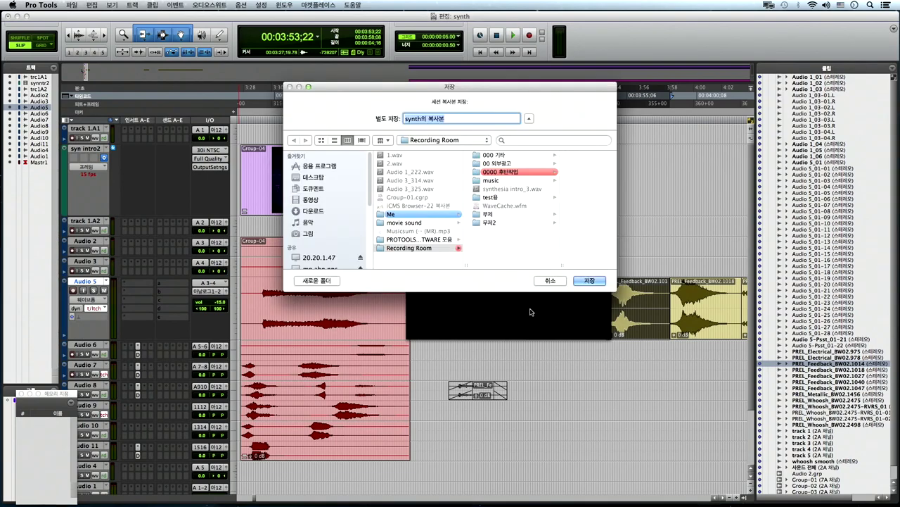
key(Return)
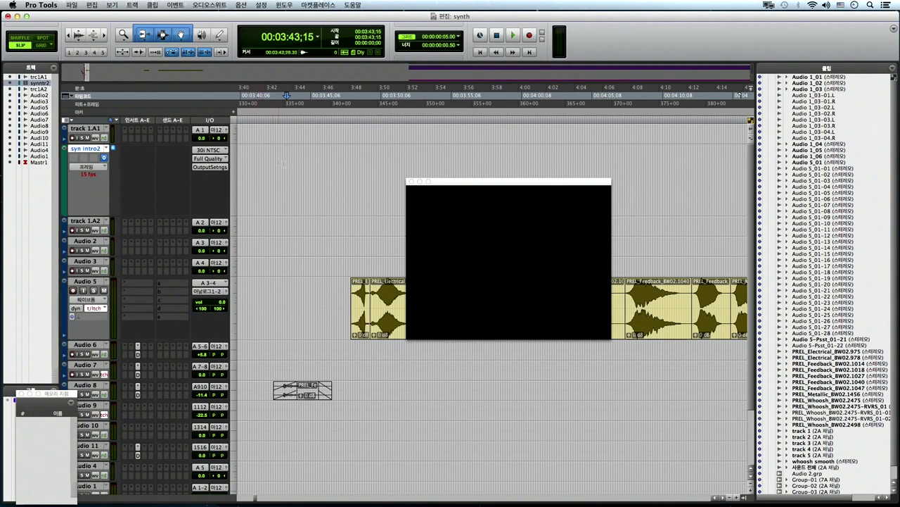
- Review the options for exporting the session information as text, and cancel without exporting
click(308, 163)
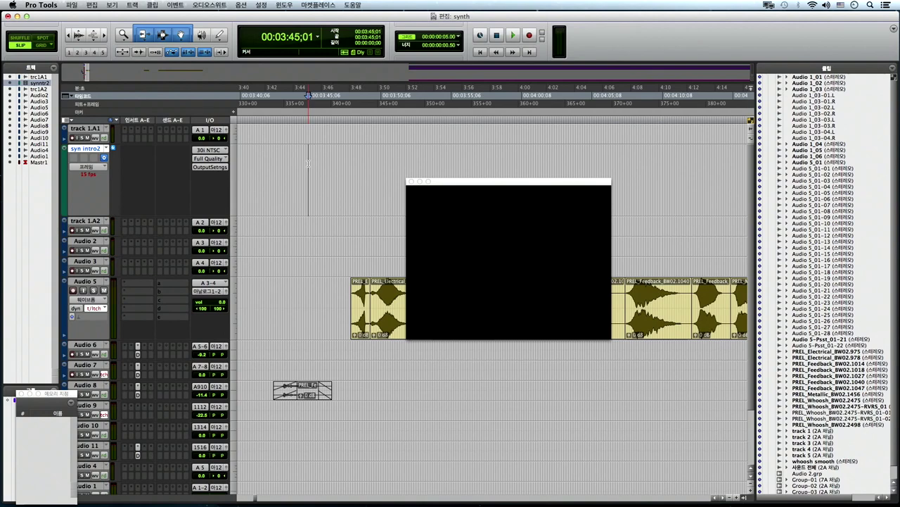
click(71, 5)
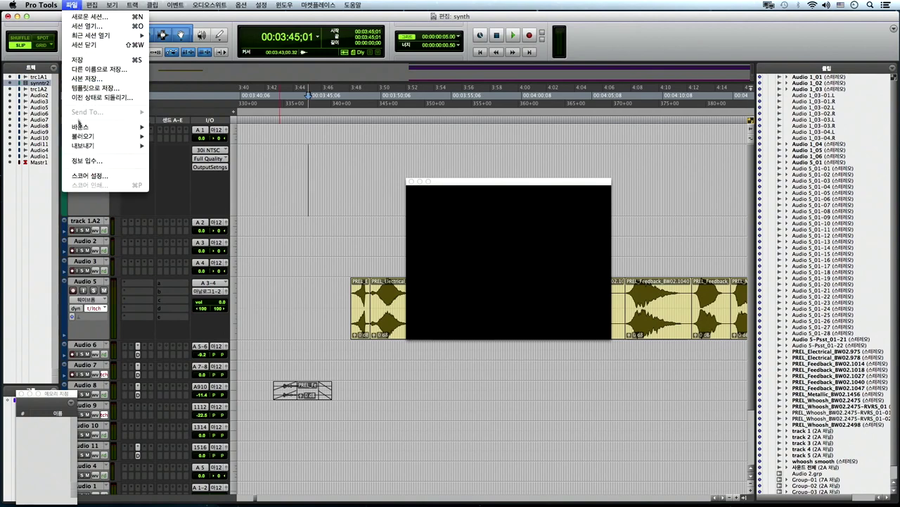
mouse_move(85, 145)
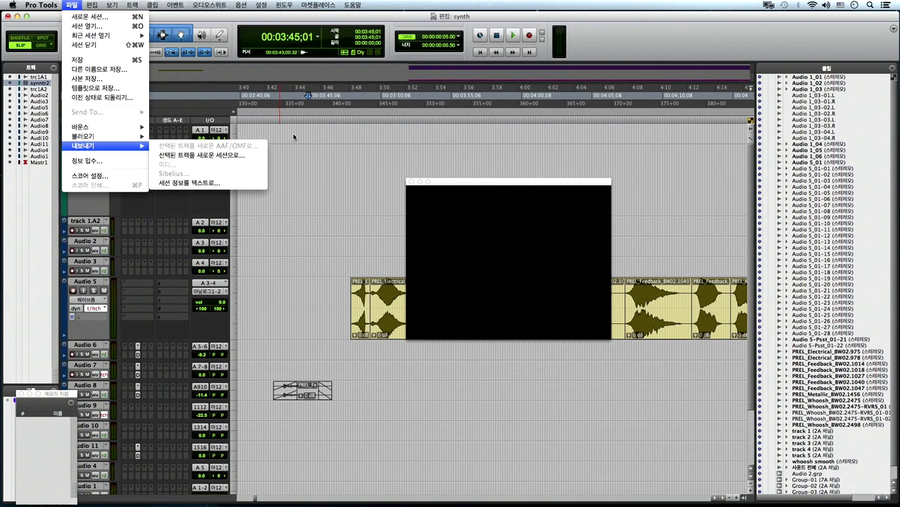
click(188, 182)
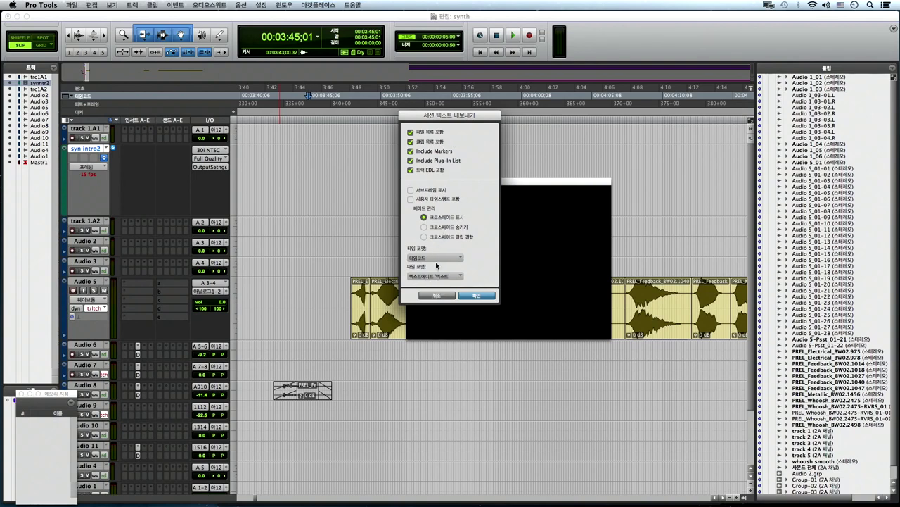
click(442, 296)
click(318, 198)
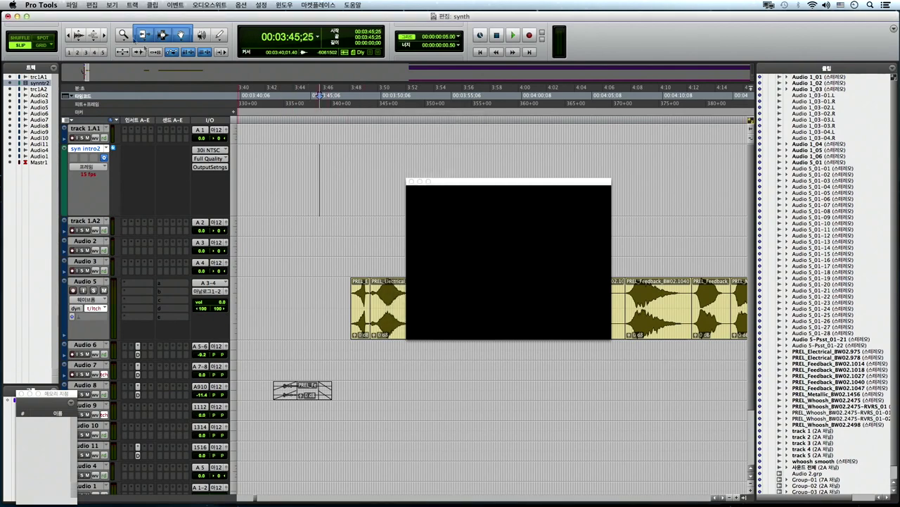
- Try the session information fields by entering dfdf in 정보 #1 and dfdfd in 정보 #2, clear both and cancel
click(73, 5)
mouse_move(83, 145)
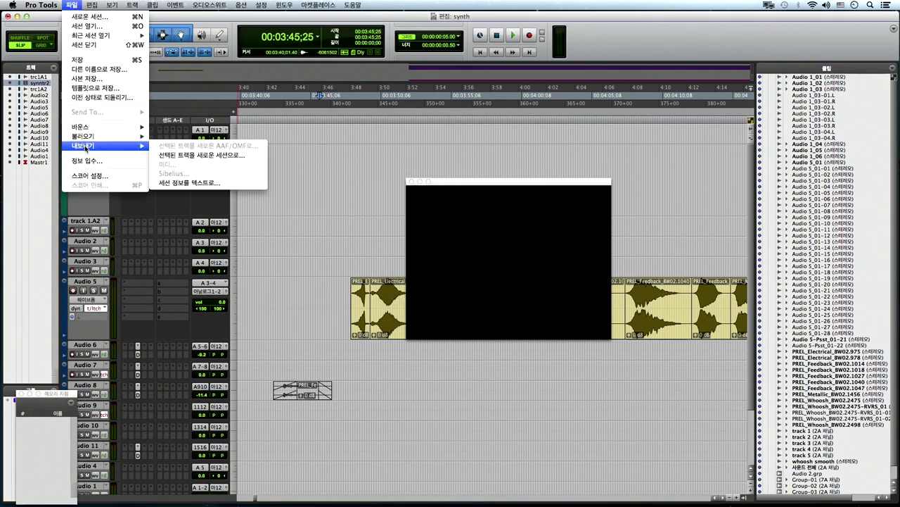
click(87, 160)
click(398, 160)
text(dfdf)
key(Tab)
text(dfdfd)
double_click(398, 160)
key(BackSpace)
double_click(383, 175)
key(BackSpace)
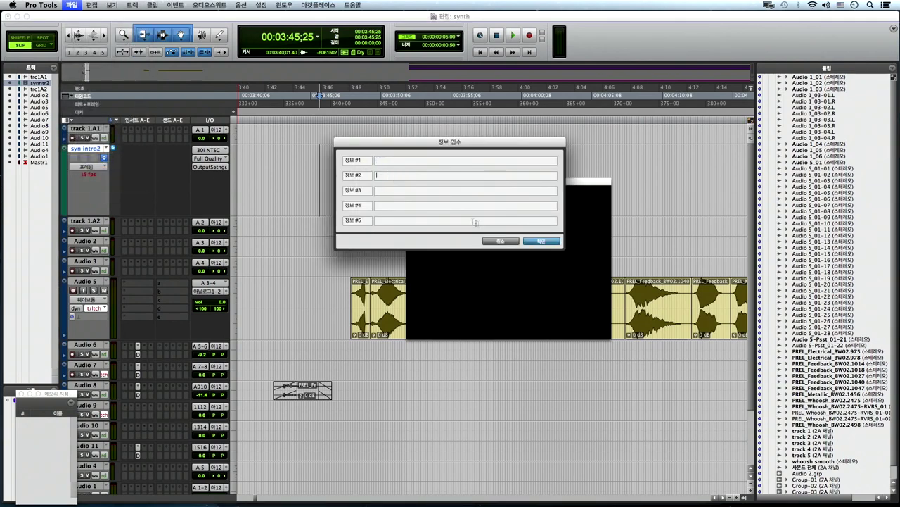
click(496, 241)
- Open the score setup, move its window clear of the track list, review its title, display, spacing and layout options, and close it
click(72, 6)
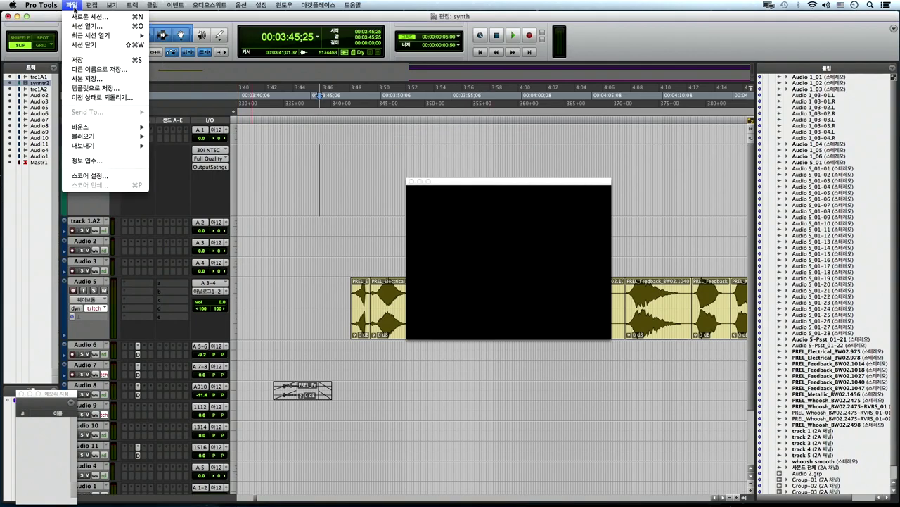
click(90, 175)
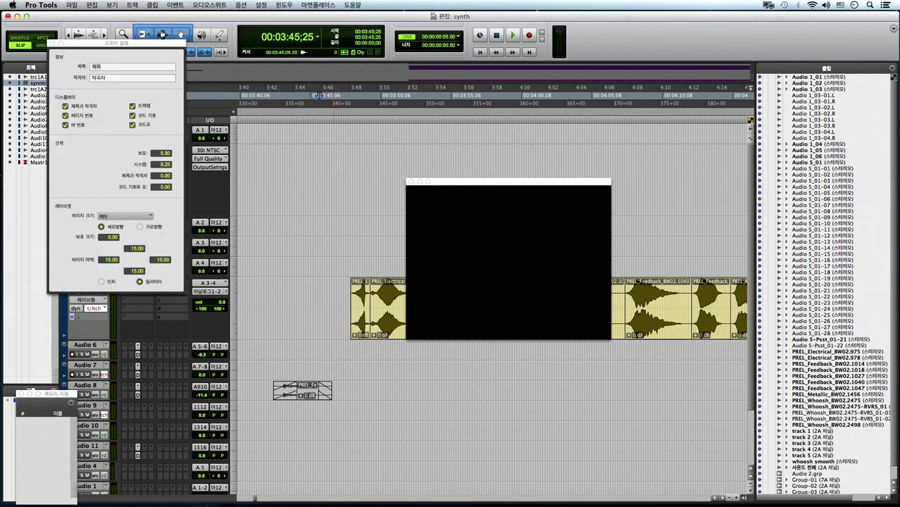
drag(99, 44, 313, 103)
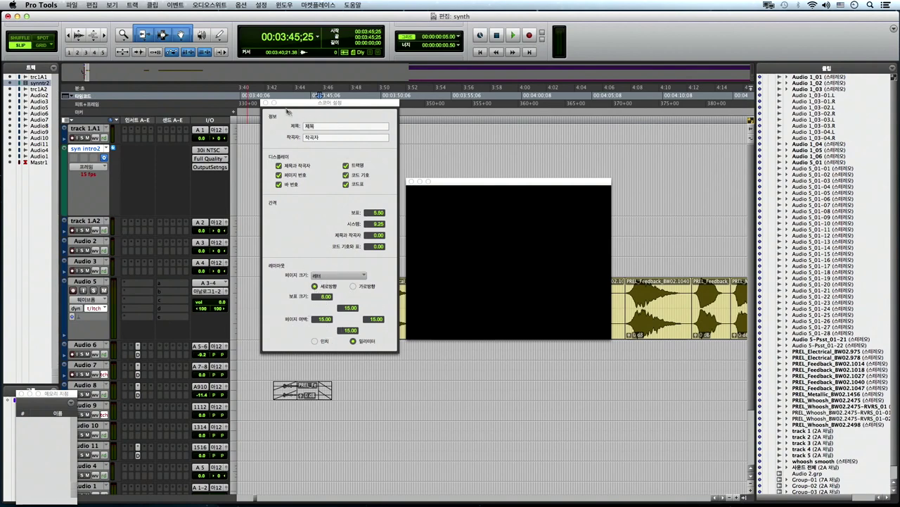
click(266, 103)
key(KP_1)
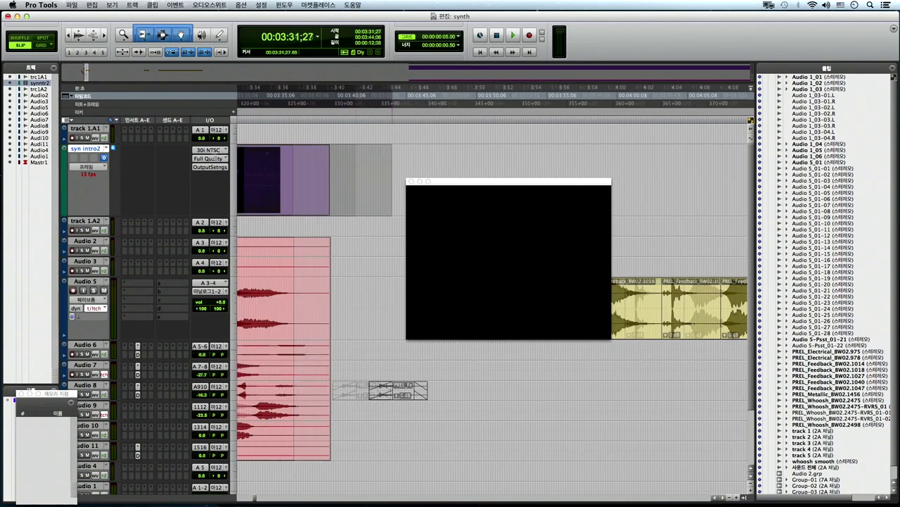
key(KP_2)
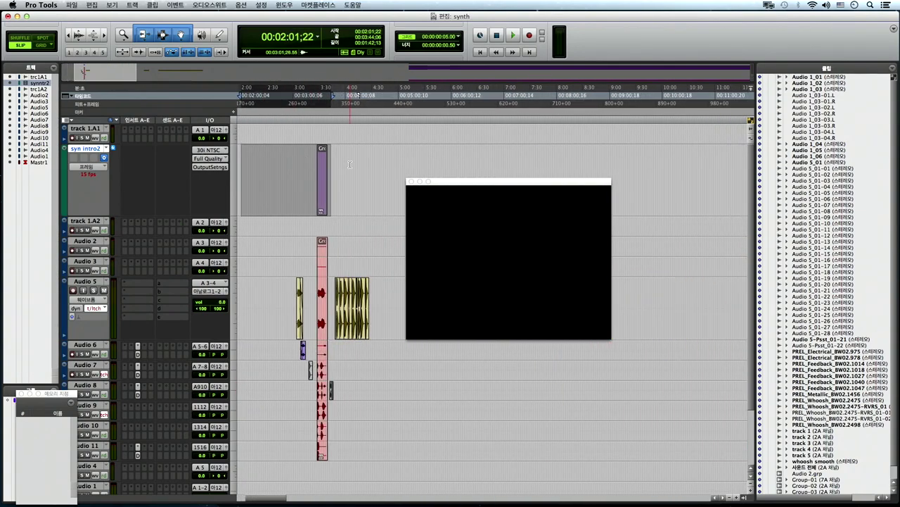
key(KP_3)
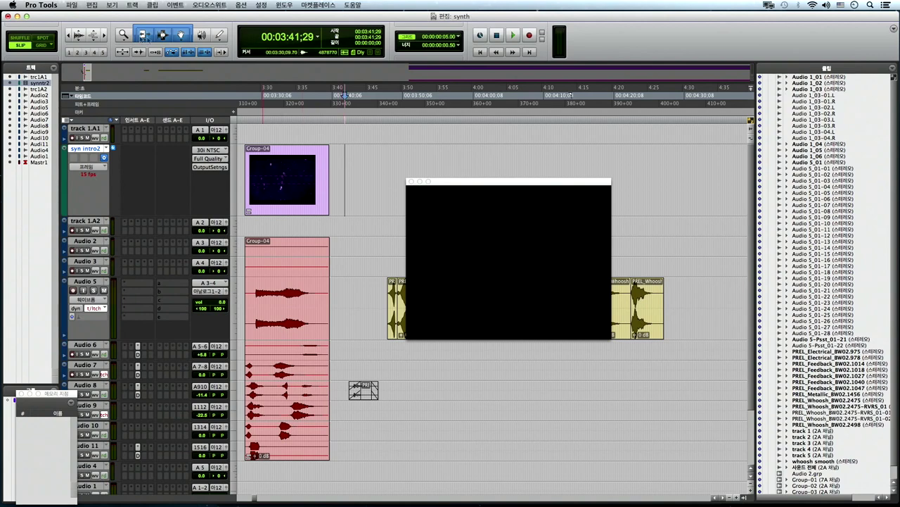
click(72, 5)
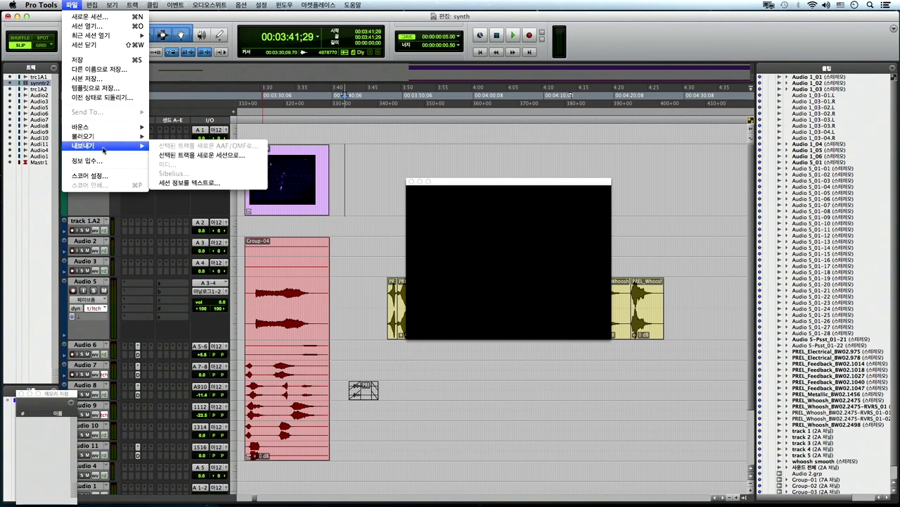
mouse_move(100, 140)
click(344, 166)
click(343, 165)
drag(342, 165, 329, 165)
click(347, 164)
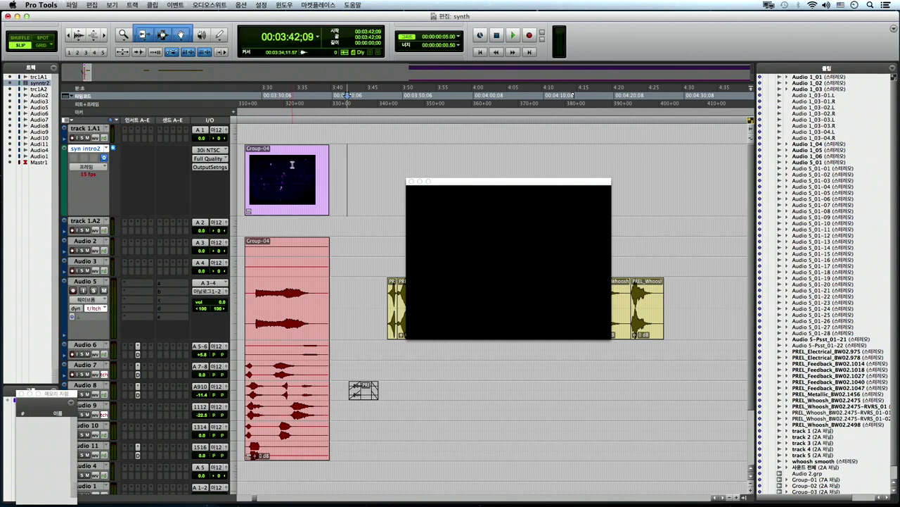
click(71, 6)
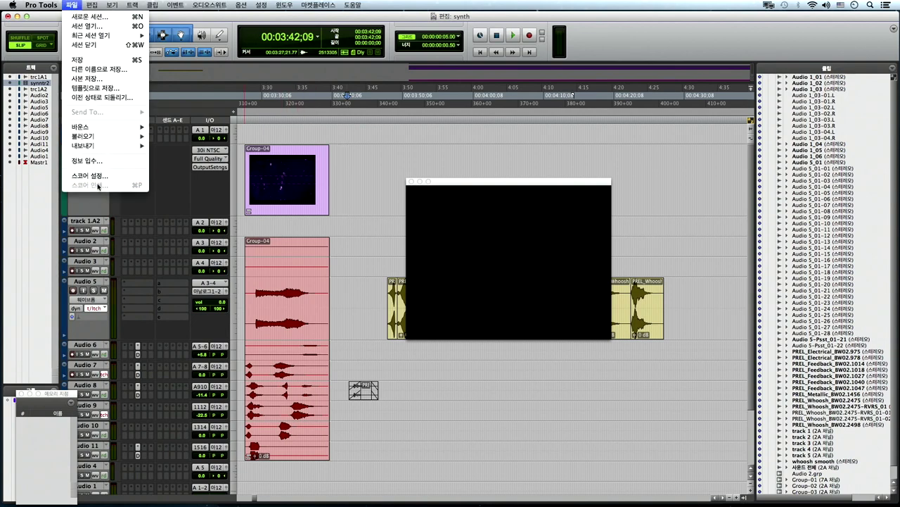
click(352, 182)
click(362, 175)
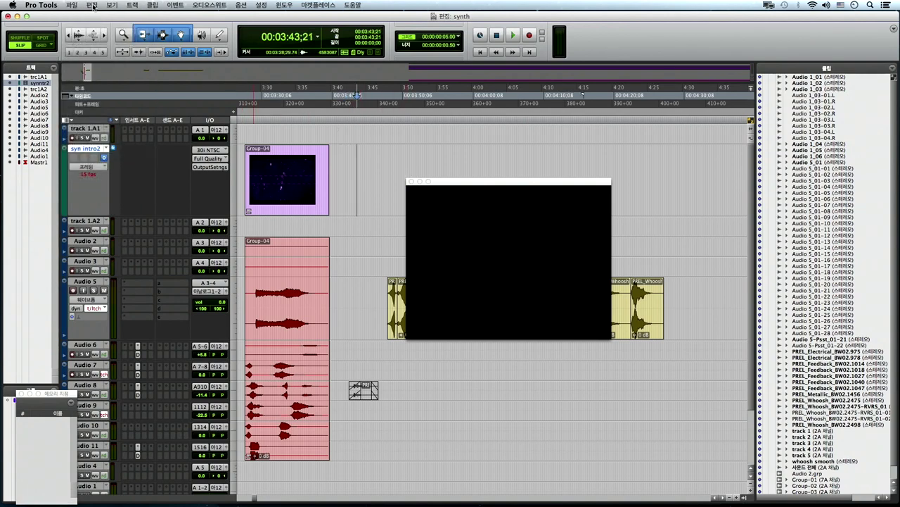
click(352, 165)
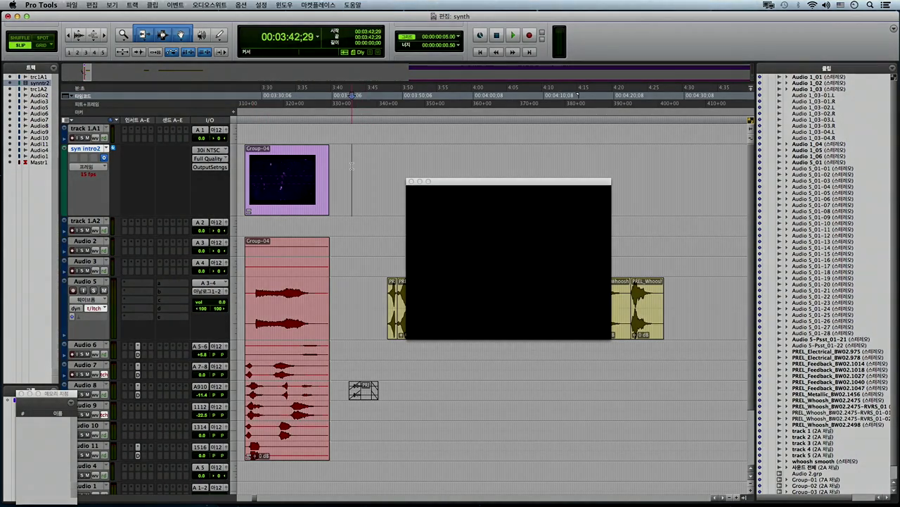